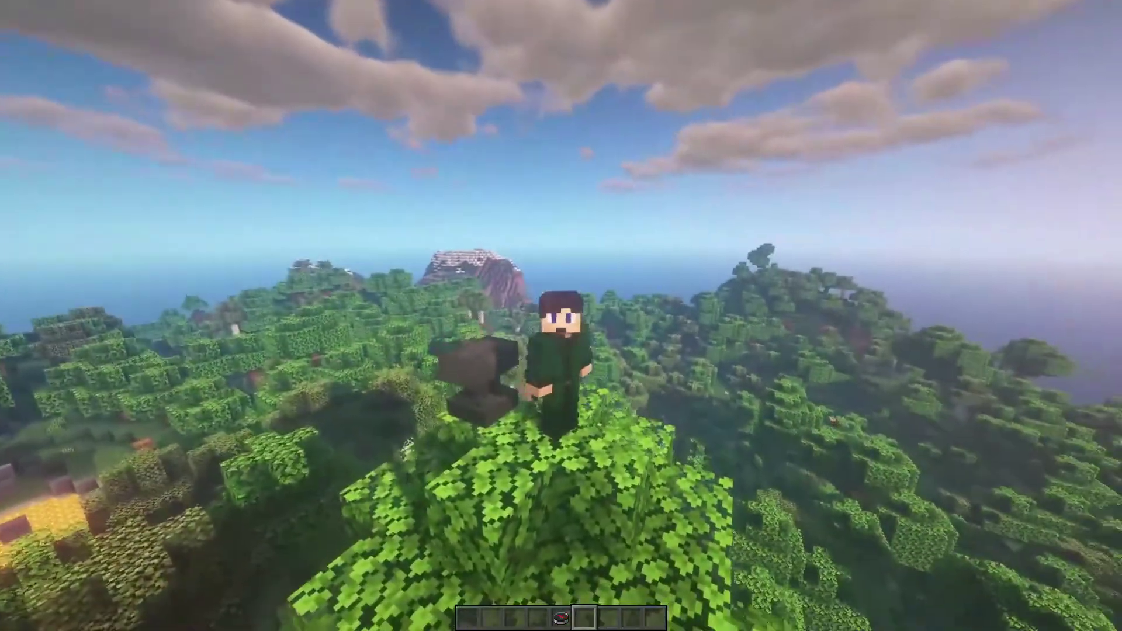
- Join the KitPVP server by choosing the iron sword in the Server Selector compass menu
{"action": "key", "text": "5"}
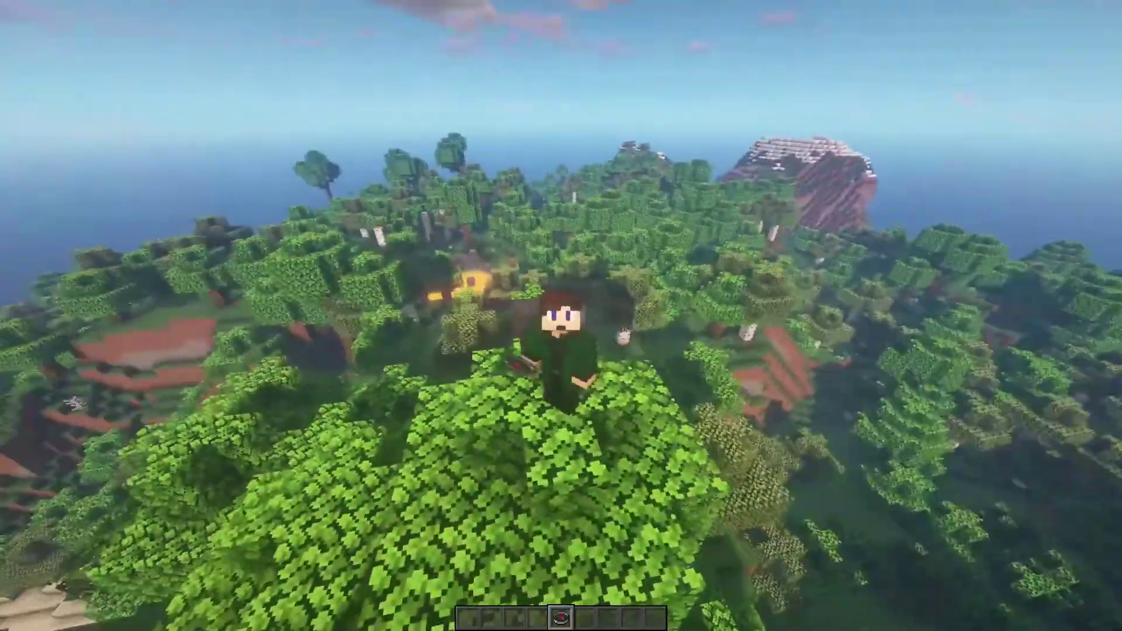
{"action": "right_click", "coordinate": [562, 315]}
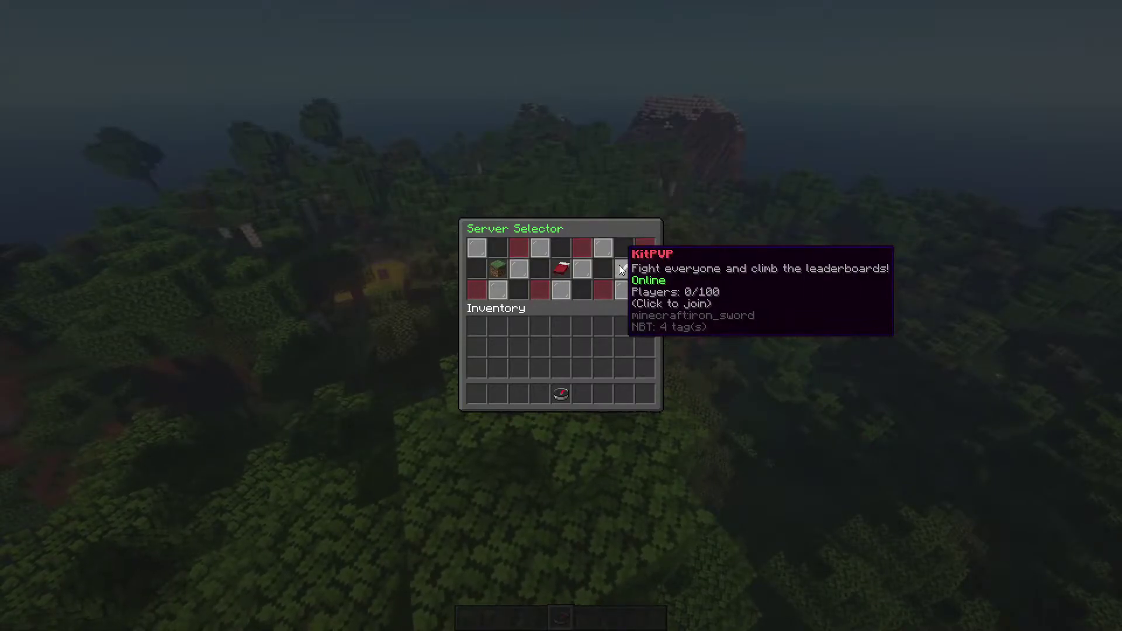
{"action": "left_click", "coordinate": [621, 269]}
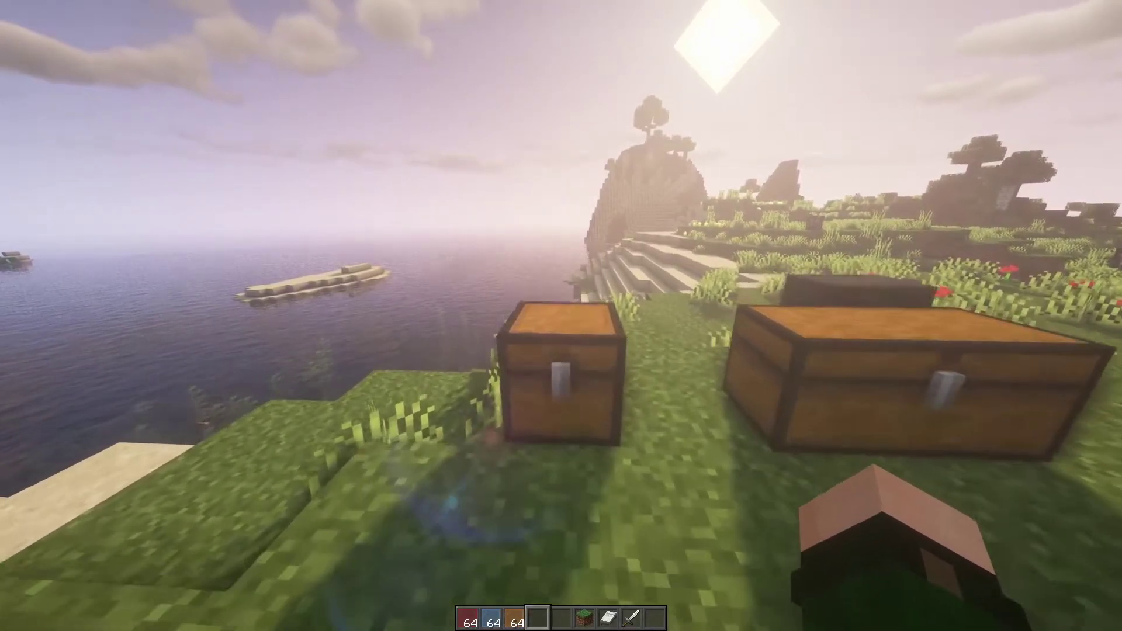
- Check the creative inventory, then walk over to the chests and anvil with an empty hand
{"action": "key", "text": "e"}
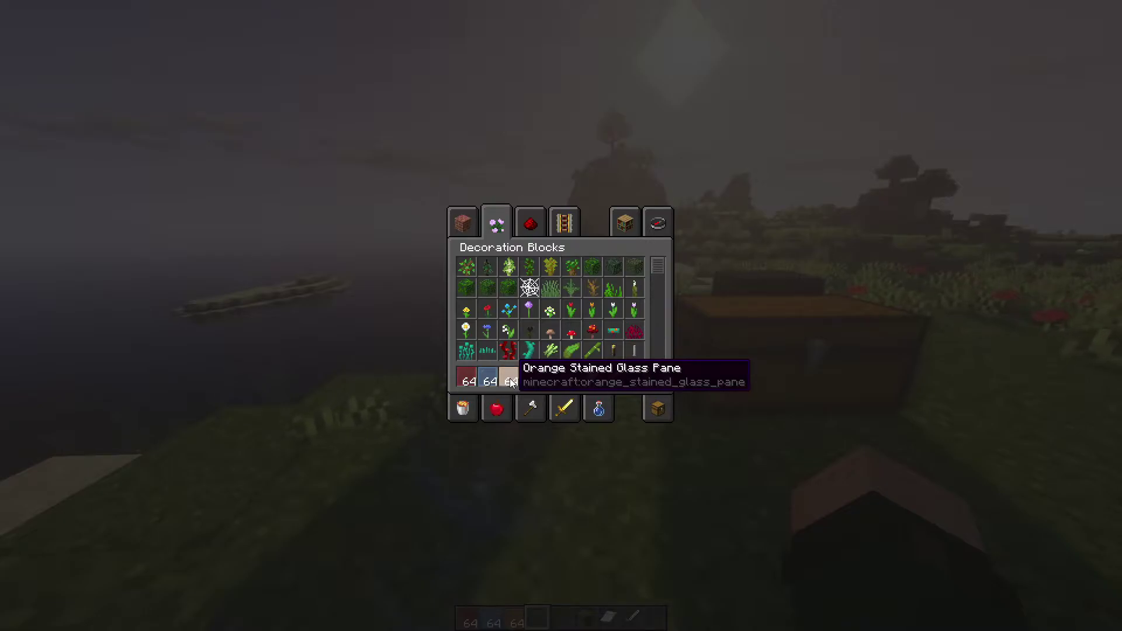
{"action": "key", "text": "e"}
{"action": "key", "text": "w"}
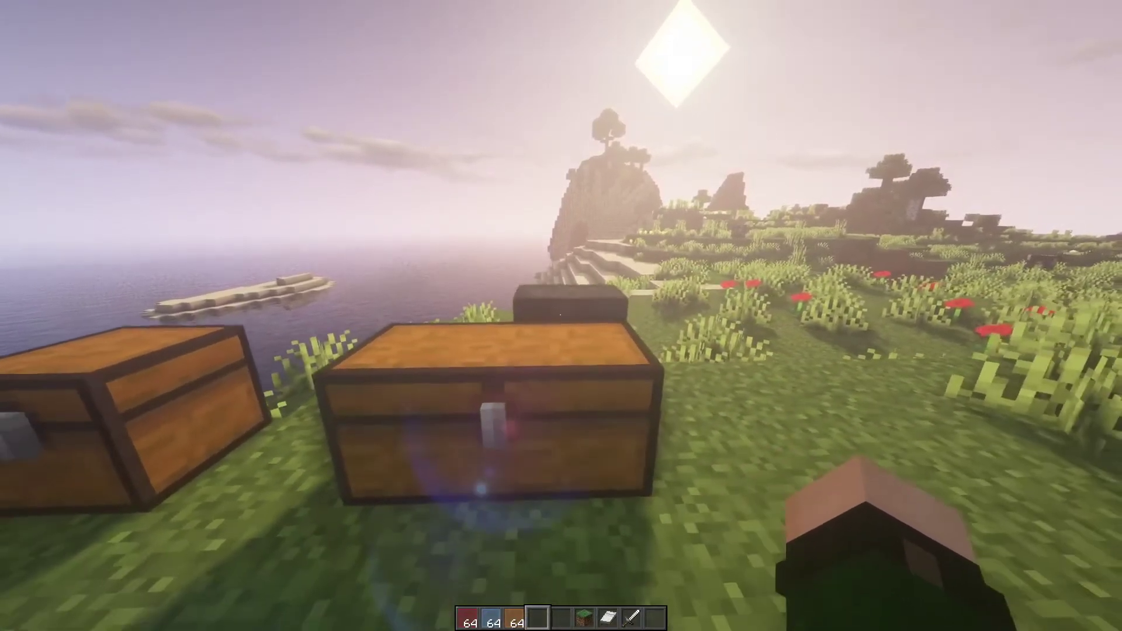
{"action": "key", "text": "5"}
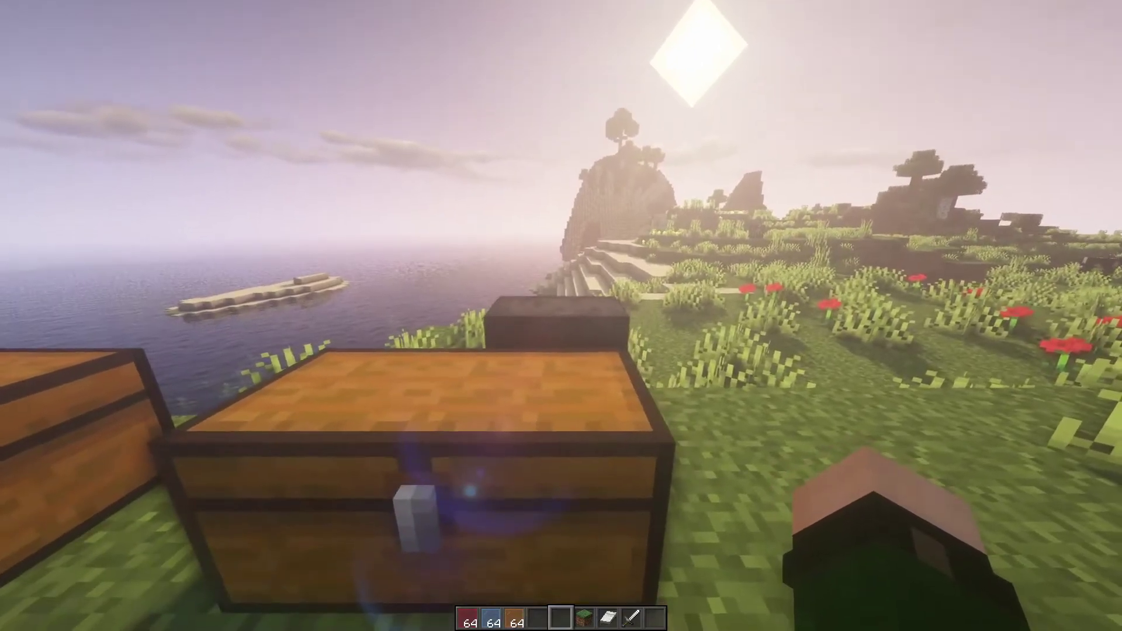
- Rename the orange and light blue pane stacks to &f in the anvil, then load the red stack
{"action": "right_click", "coordinate": [561, 315]}
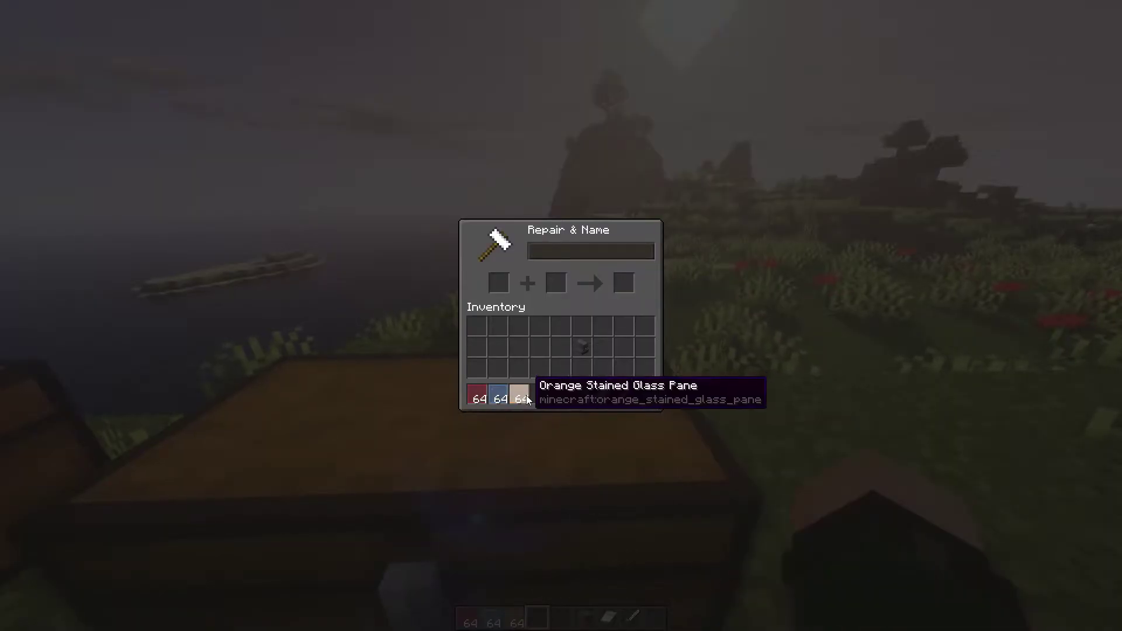
{"action": "left_click", "coordinate": [526, 395], "text": "shift"}
{"action": "key", "text": "BackSpace"}
{"action": "key", "text": "BackSpace"}
{"action": "key", "text": "BackSpace"}
{"action": "key", "text": "BackSpace"}
{"action": "key", "text": "BackSpace"}
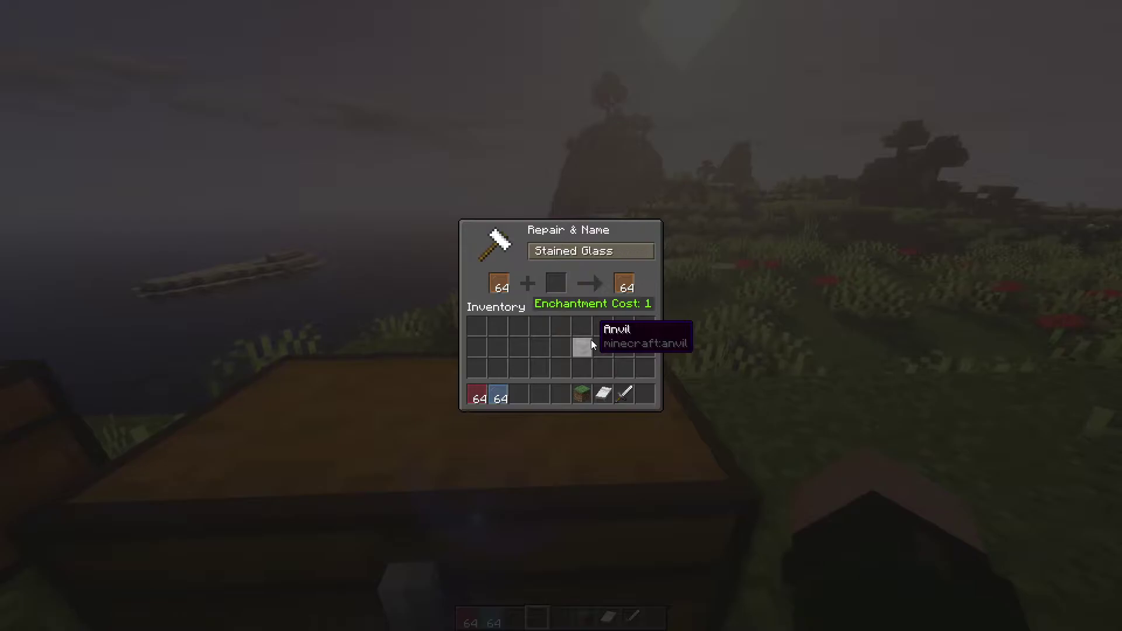
{"action": "key", "text": "BackSpace"}
{"action": "key", "text": "BackSpace"}
{"action": "key", "text": "BackSpace"}
{"action": "key", "text": "BackSpace"}
{"action": "key", "text": "BackSpace"}
{"action": "key", "text": "BackSpace"}
{"action": "key", "text": "BackSpace"}
{"action": "key", "text": "BackSpace"}
{"action": "key", "text": "BackSpace"}
{"action": "key", "text": "BackSpace"}
{"action": "key", "text": "BackSpace"}
{"action": "key", "text": "BackSpace"}
{"action": "key", "text": "BackSpace"}
{"action": "key", "text": "BackSpace"}
{"action": "key", "text": "BackSpace"}
{"action": "key", "text": "BackSpace"}
{"action": "key", "text": "BackSpace"}
{"action": "key", "text": "BackSpace"}
{"action": "key", "text": "BackSpace"}
{"action": "key", "text": "BackSpace"}
{"action": "type", "text": "&f"}
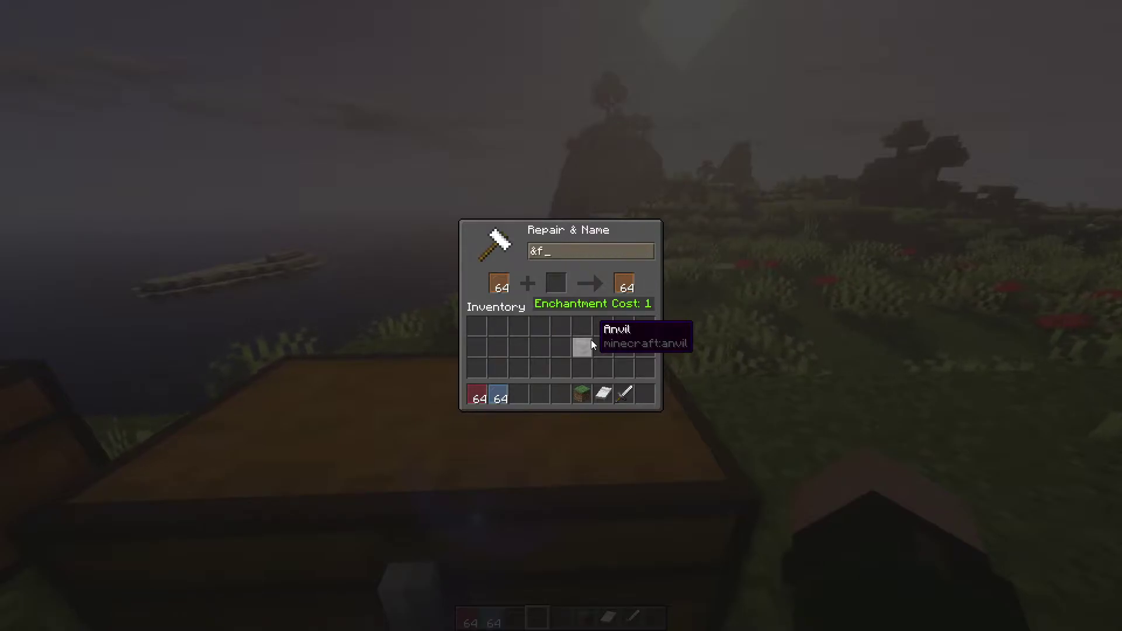
{"action": "left_click", "coordinate": [498, 284], "text": "shift"}
{"action": "left_click", "coordinate": [501, 395], "text": "shift"}
{"action": "left_click", "coordinate": [498, 283], "text": "shift"}
{"action": "left_click", "coordinate": [477, 396], "text": "shift"}
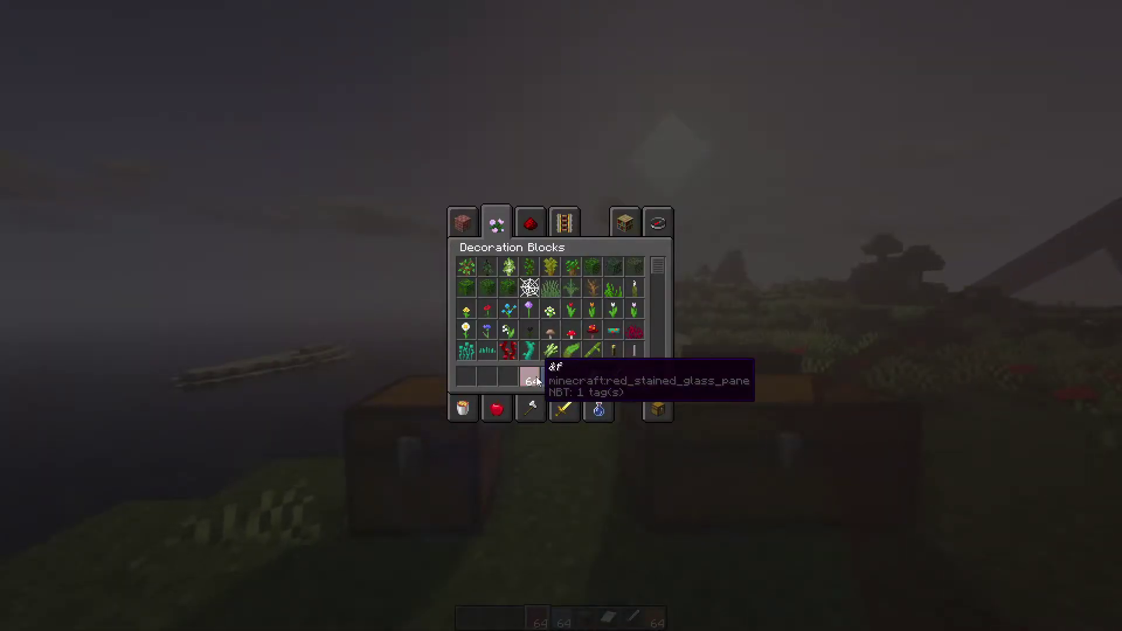
- Put the iron sword, paper and grass block into the chest's middle row
{"action": "key", "text": "e"}
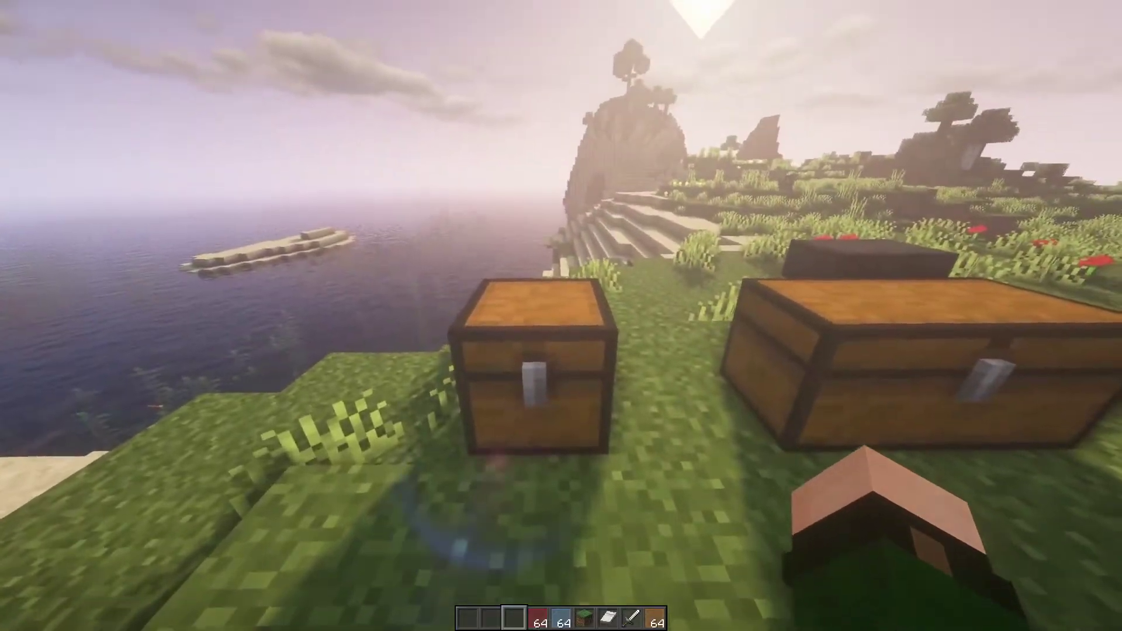
{"action": "right_click", "coordinate": [561, 316]}
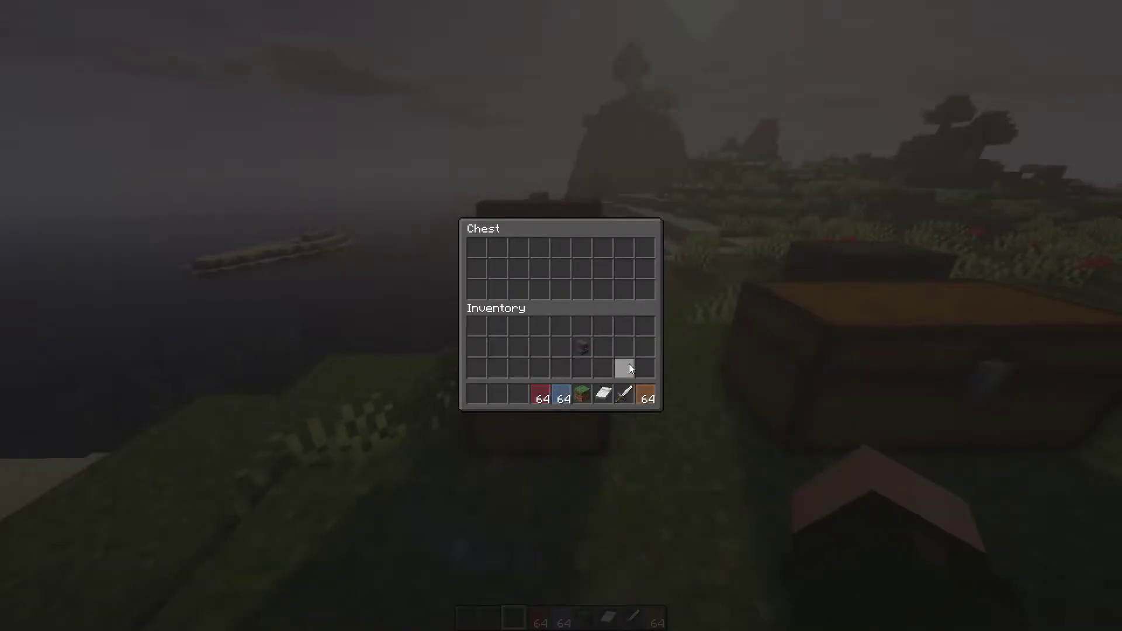
{"action": "left_click", "coordinate": [623, 393]}
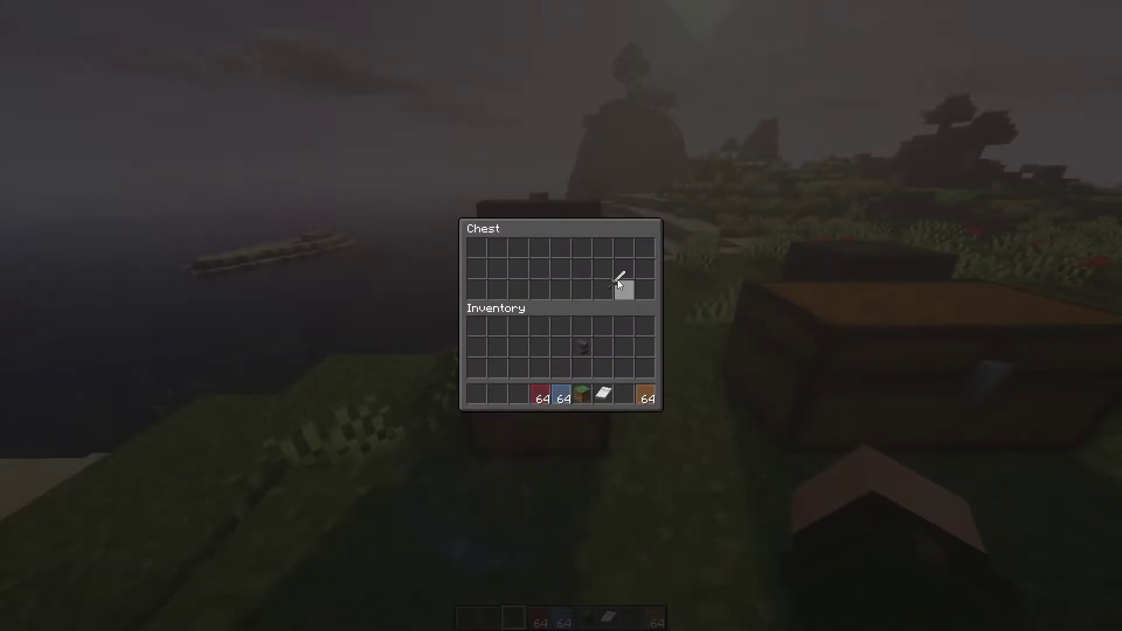
{"action": "left_click", "coordinate": [604, 393]}
{"action": "left_click", "coordinate": [561, 268]}
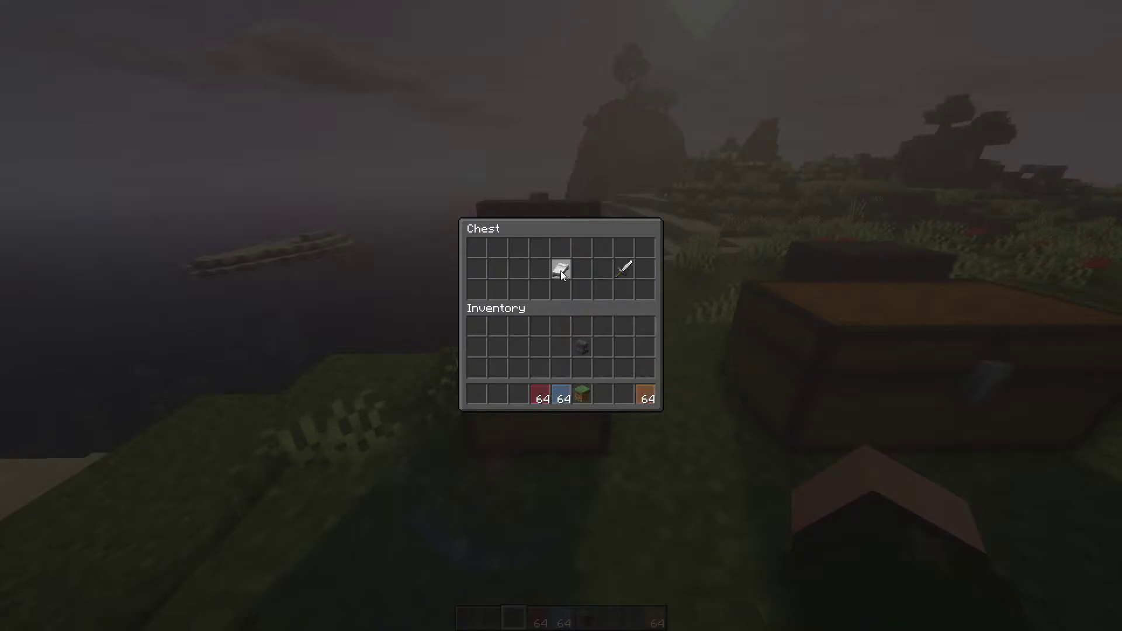
{"action": "left_click", "coordinate": [589, 391]}
{"action": "left_click", "coordinate": [500, 267]}
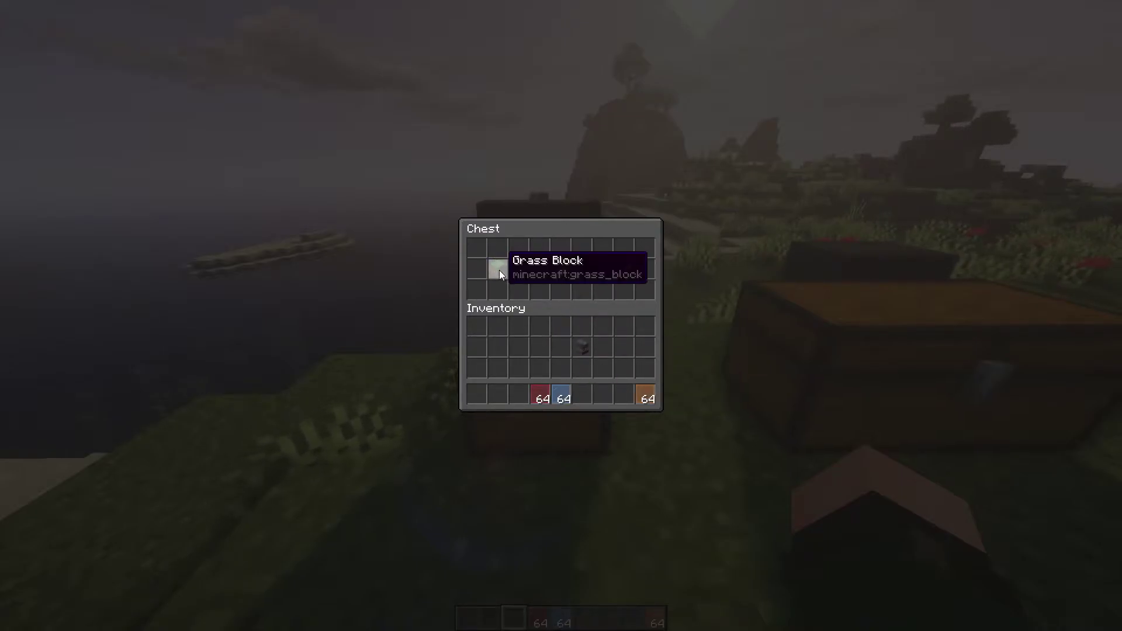
- Spread red, orange and light blue glass panes, one per slot, across the remaining chest slots
{"action": "left_click", "coordinate": [540, 395]}
{"action": "left_click", "coordinate": [477, 251]}
{"action": "mouse_move", "coordinate": [477, 252]}
{"action": "left_mouse_down"}
{"action": "mouse_move", "coordinate": [539, 249]}
{"action": "mouse_move", "coordinate": [514, 269]}
{"action": "mouse_move", "coordinate": [563, 291]}
{"action": "mouse_move", "coordinate": [636, 283]}
{"action": "mouse_move", "coordinate": [520, 290]}
{"action": "left_mouse_up"}
{"action": "left_click", "coordinate": [625, 349]}
{"action": "left_click", "coordinate": [645, 395]}
{"action": "left_click_drag", "start_coordinate": [638, 269], "coordinate": [638, 269]}
{"action": "left_click", "coordinate": [582, 328]}
{"action": "left_click", "coordinate": [562, 395]}
{"action": "left_click_drag", "start_coordinate": [477, 290], "coordinate": [645, 250]}
{"action": "left_click", "coordinate": [645, 327]}
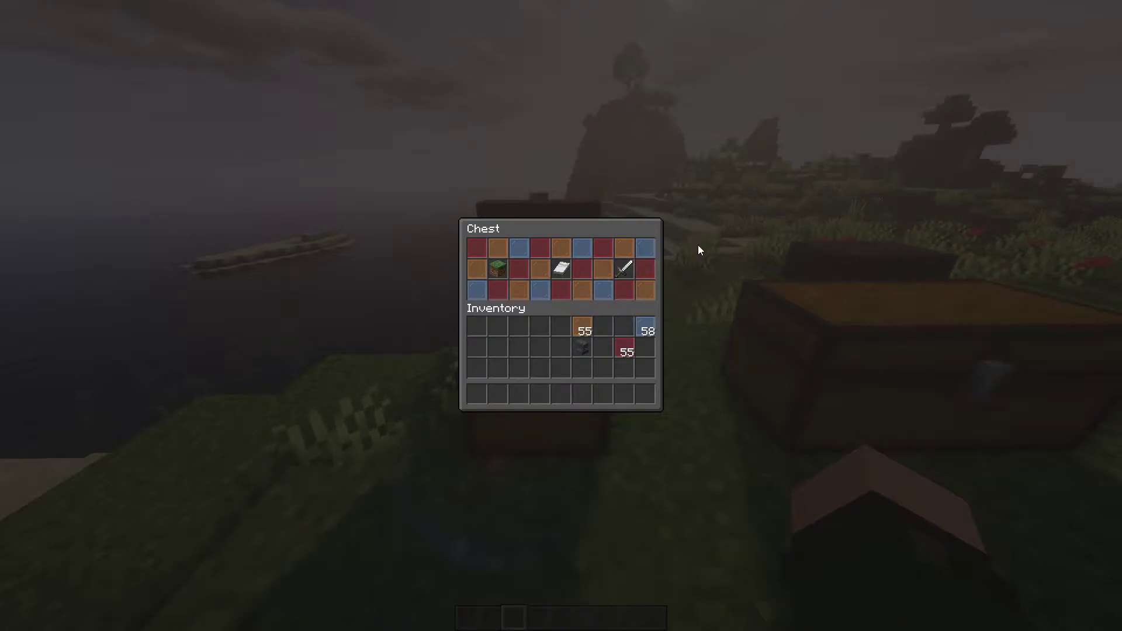
- Turn on CommandPanels generate mode with the /cpg chat command
{"action": "key", "text": "Escape"}
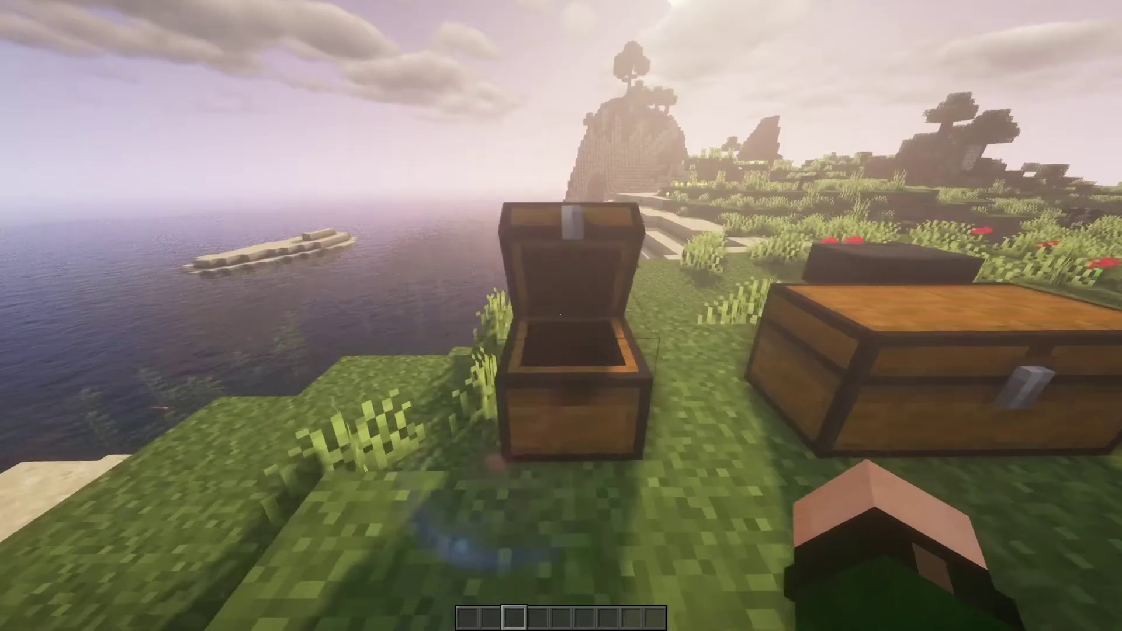
{"action": "key", "text": "slash"}
{"action": "type", "text": "cpg"}
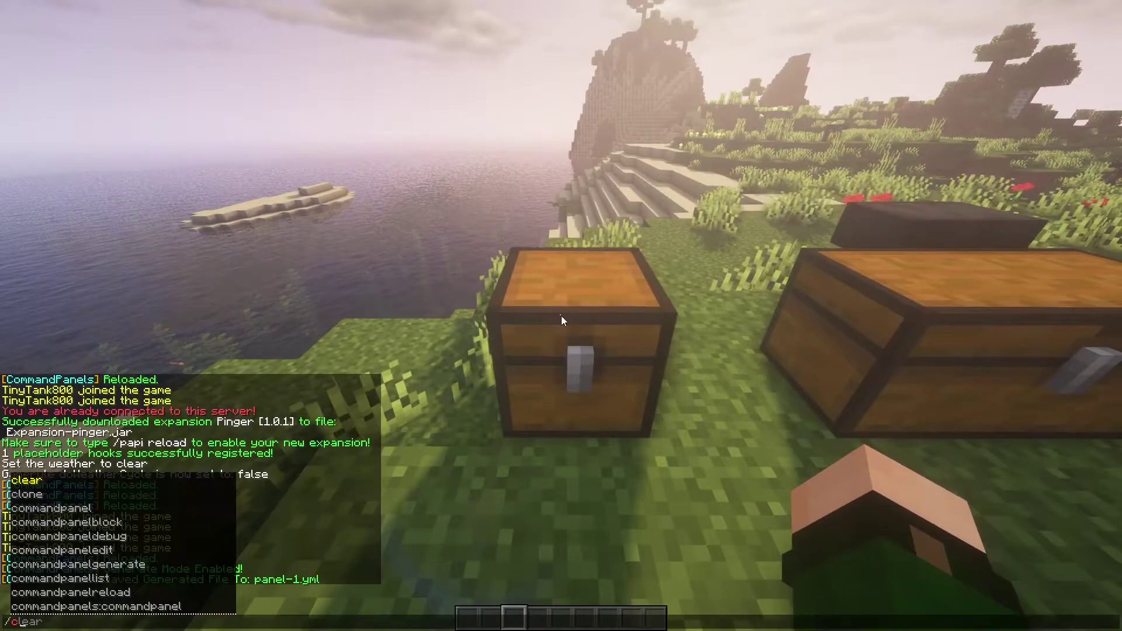
{"action": "key", "text": "Return"}
- Capture the filled chest as a generated panel and select the resulting panel-2.yml file
{"action": "key", "text": "d"}
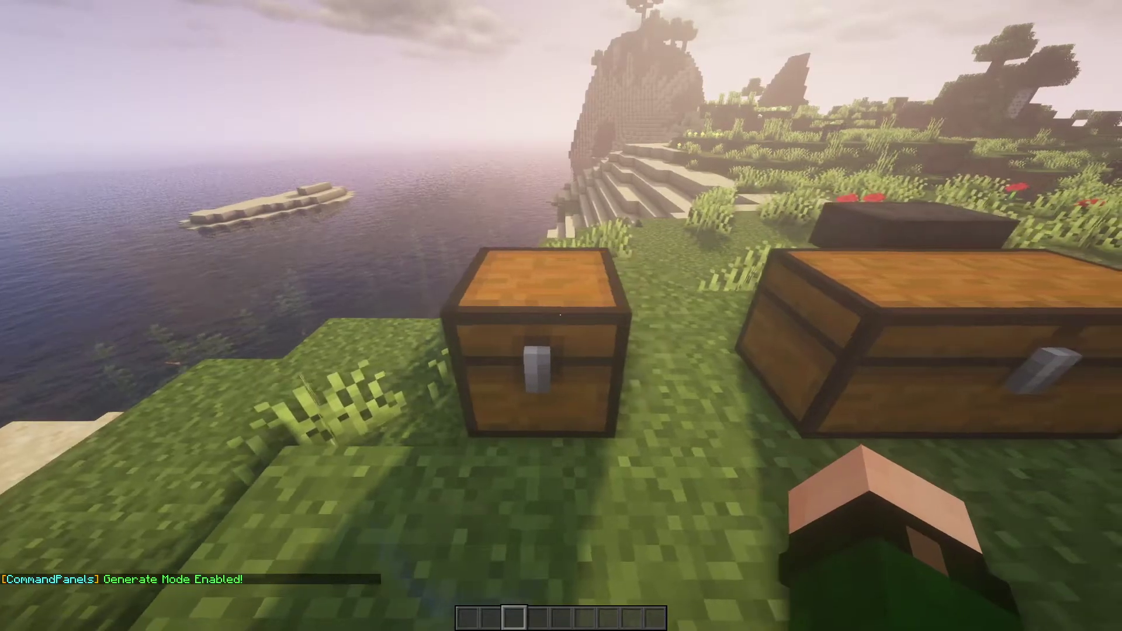
{"action": "key", "text": "a"}
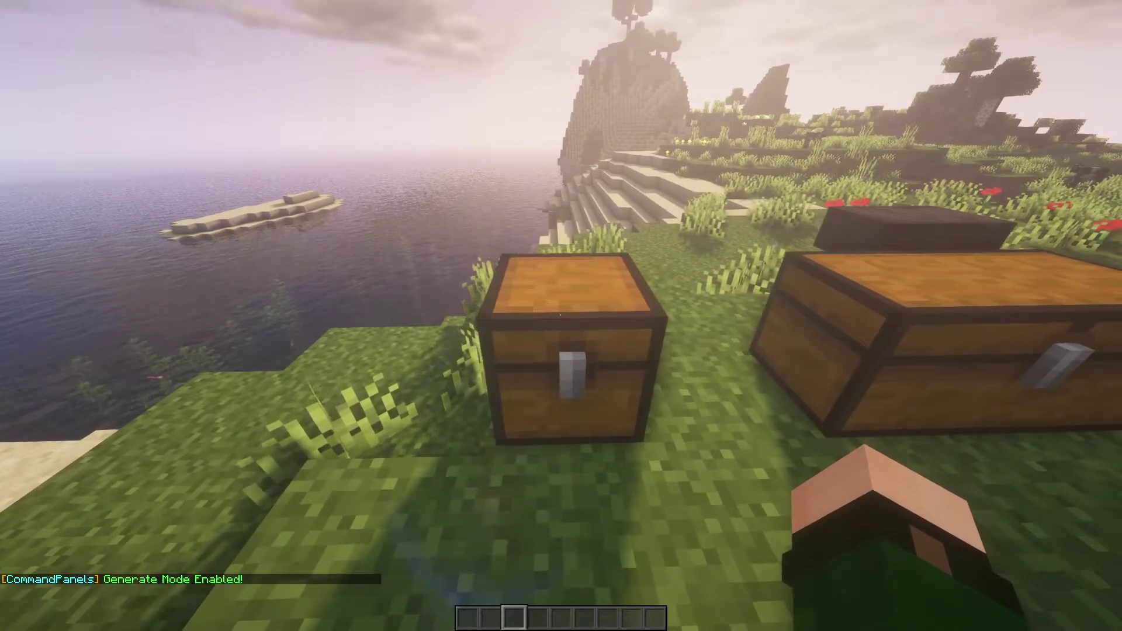
{"action": "right_click", "coordinate": [562, 316]}
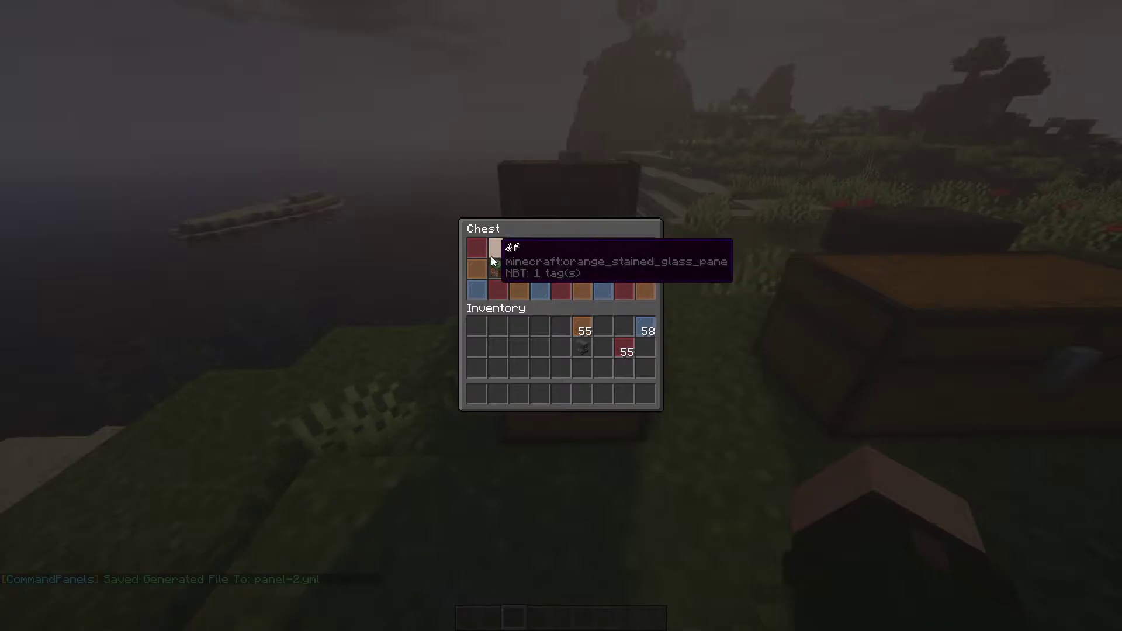
{"action": "key", "text": "Escape"}
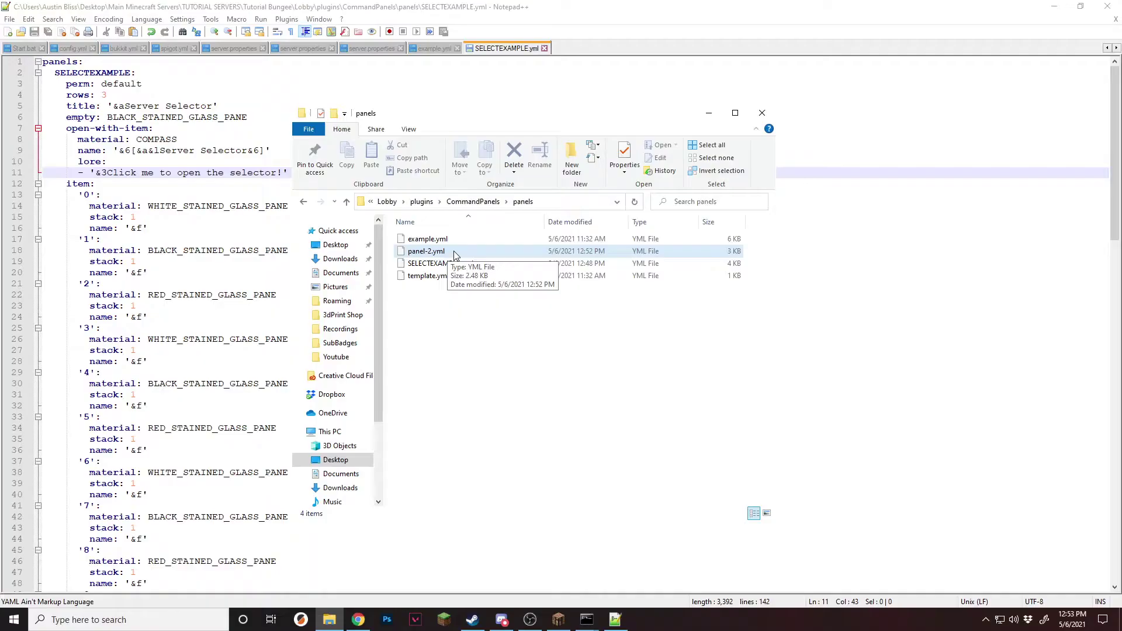
{"action": "left_click", "coordinate": [498, 247]}
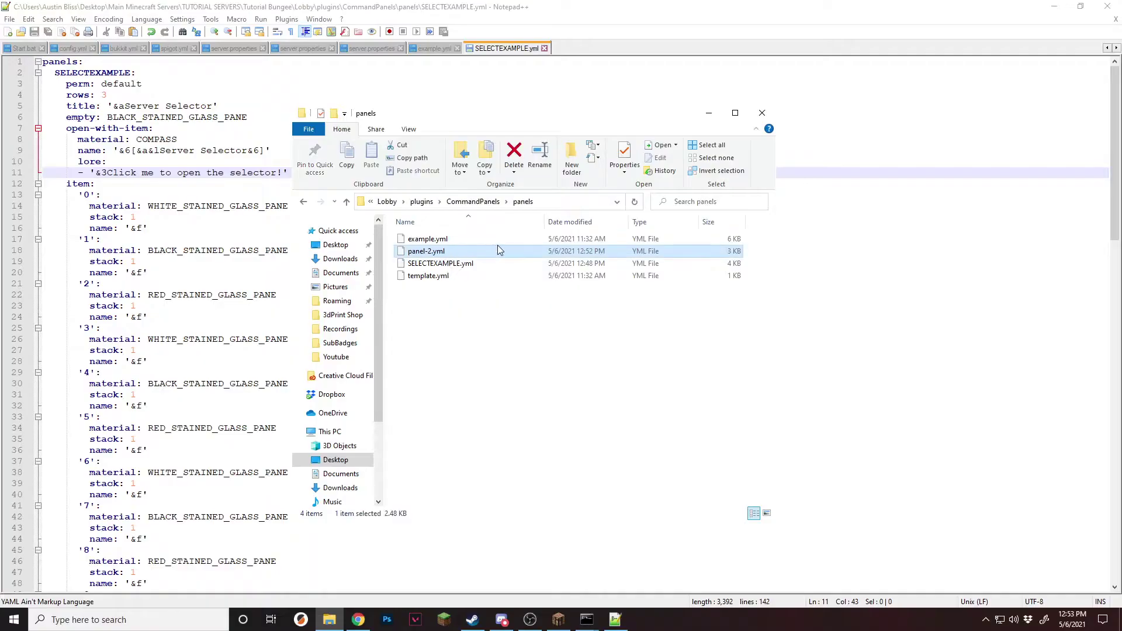
- Rename panel-2.yml to ServerSelector.yml in File Explorer and bring up its context menu
{"action": "left_click", "coordinate": [437, 253]}
{"action": "type", "text": "ServerSelector"}
{"action": "key", "text": "Return"}
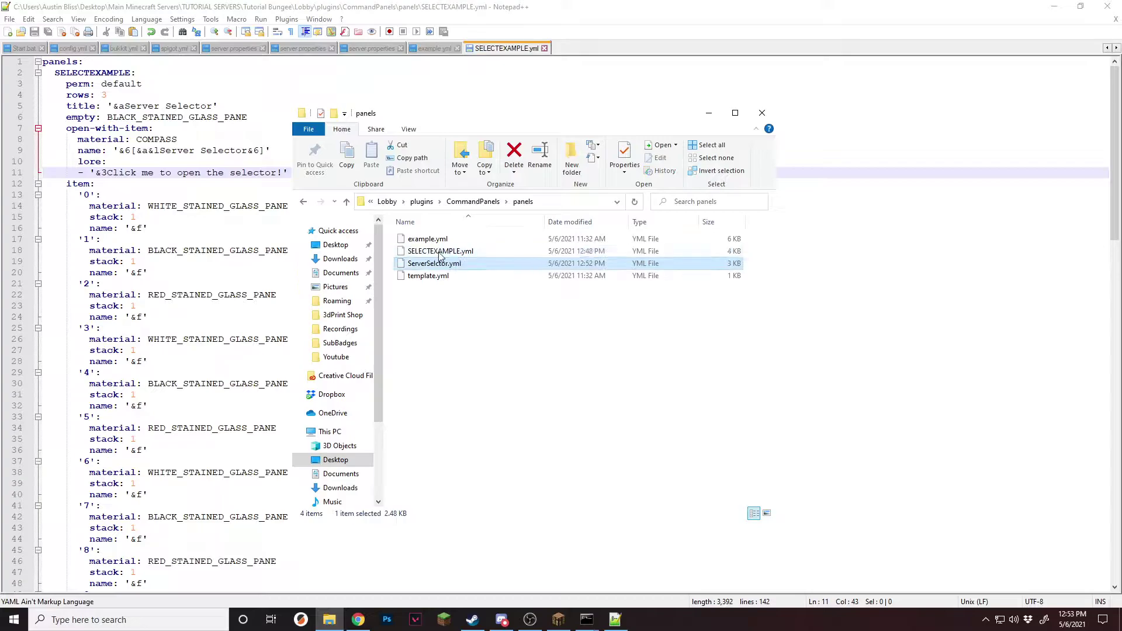
{"action": "right_click", "coordinate": [430, 267]}
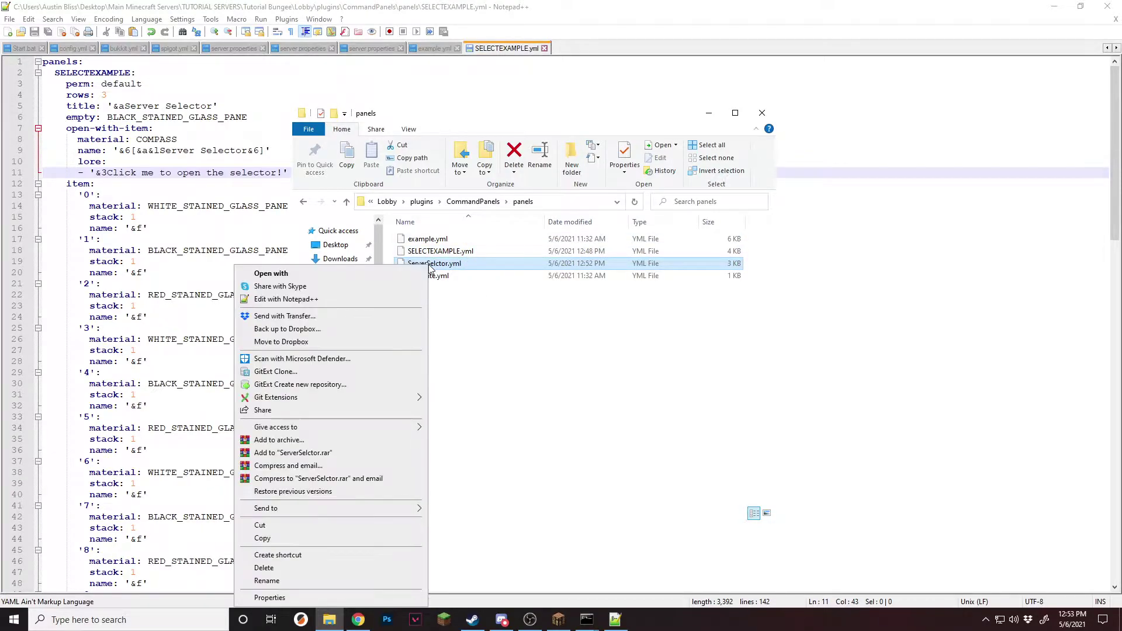
- Open the file in Notepad++, rename the panel key panel-2 to serverSelector, and save
{"action": "left_click", "coordinate": [358, 298]}
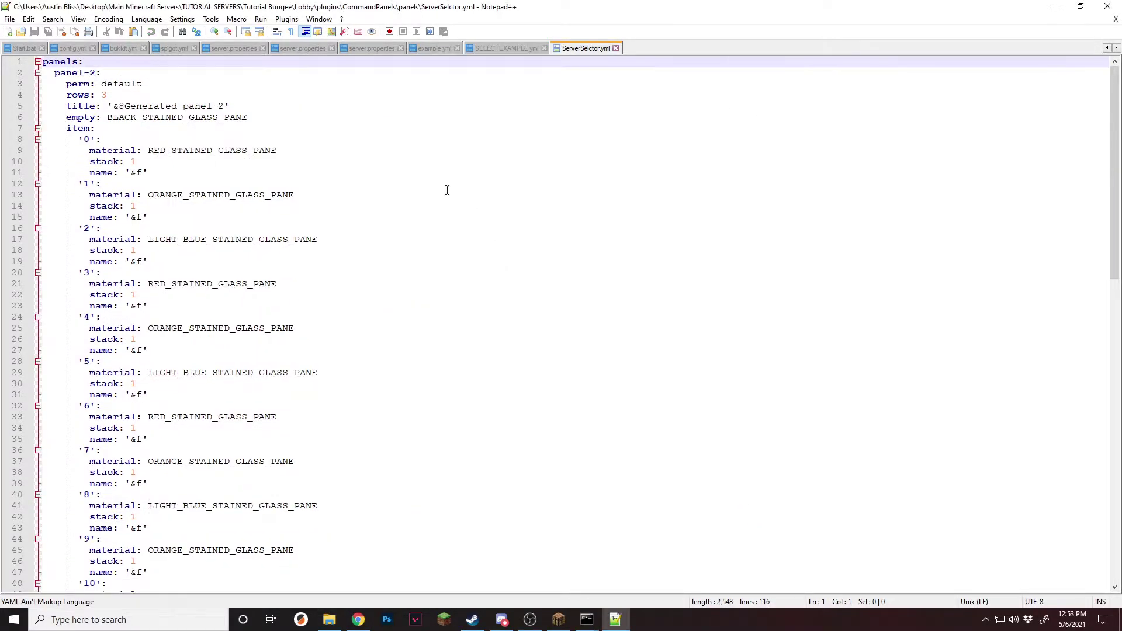
{"action": "left_click_drag", "start_coordinate": [96, 73], "coordinate": [53, 74]}
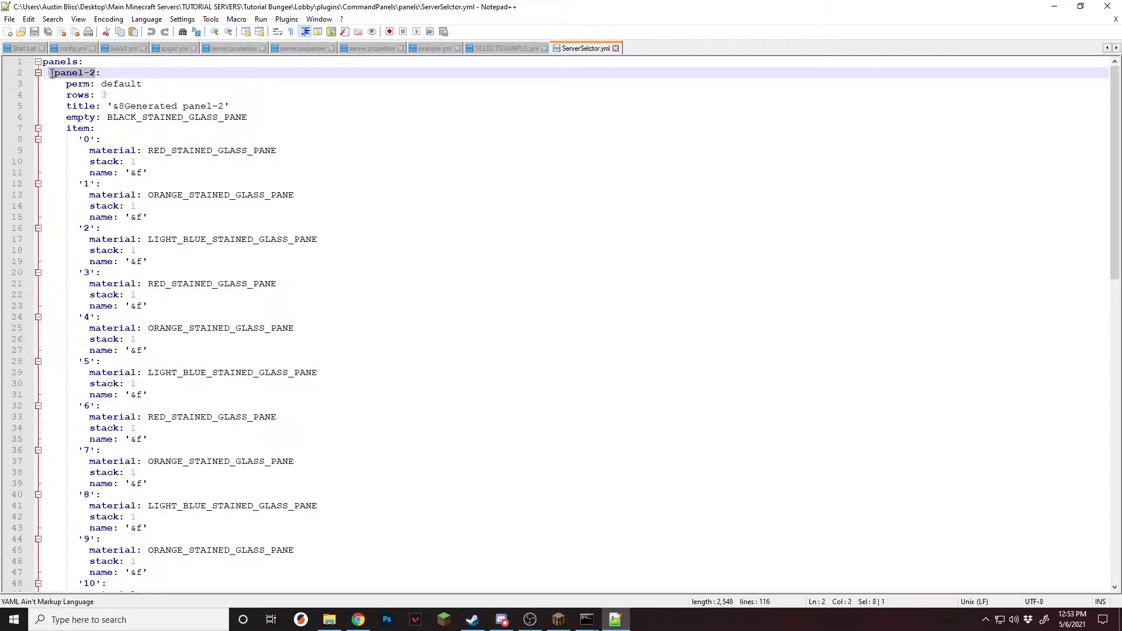
{"action": "type", "text": "server"}
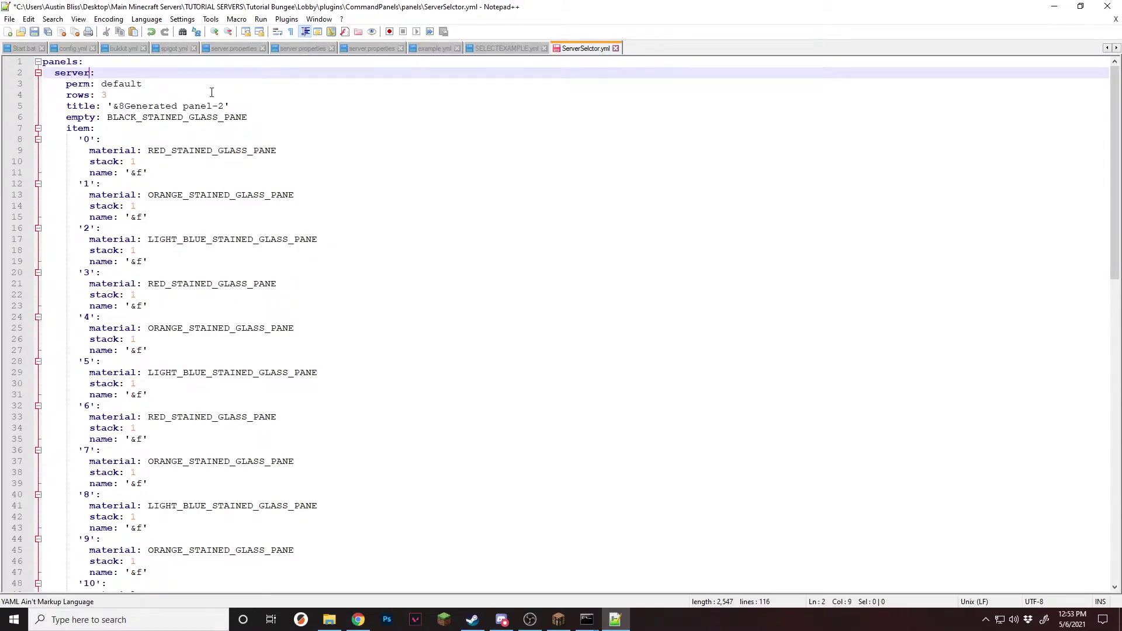
{"action": "type", "text": "Sele"}
{"action": "type", "text": "ctor"}
{"action": "left_click", "coordinate": [108, 73]}
{"action": "type", "text": "e"}
{"action": "key", "text": "ctrl+s"}
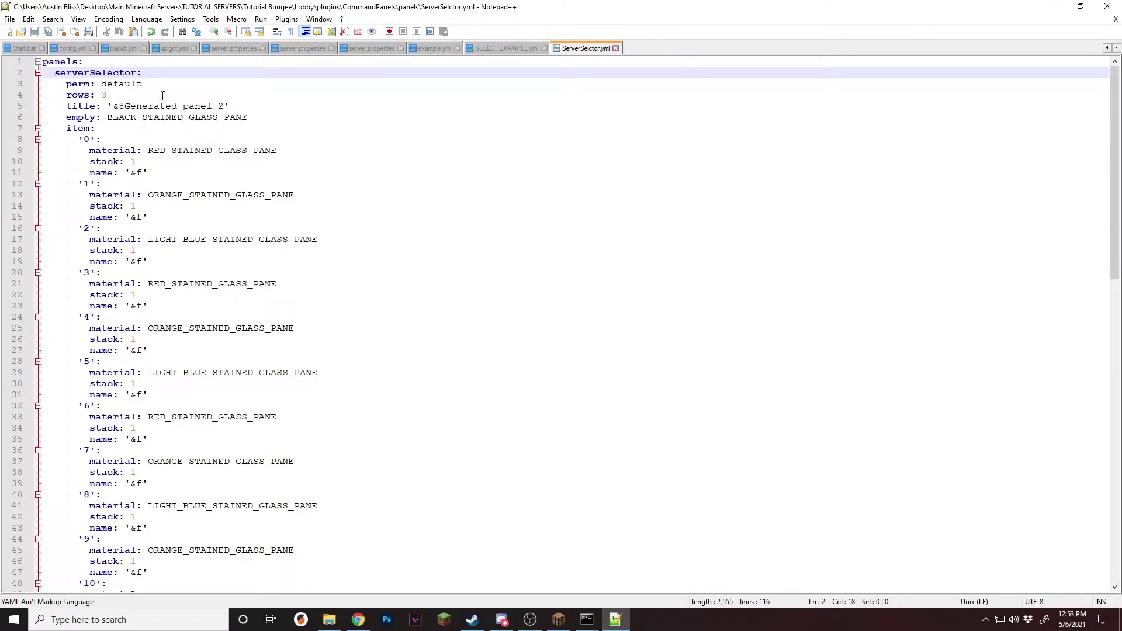
- Change the panel title on line 5 to '&aServer Selector', fix the typo, and save
{"action": "left_click", "coordinate": [228, 106]}
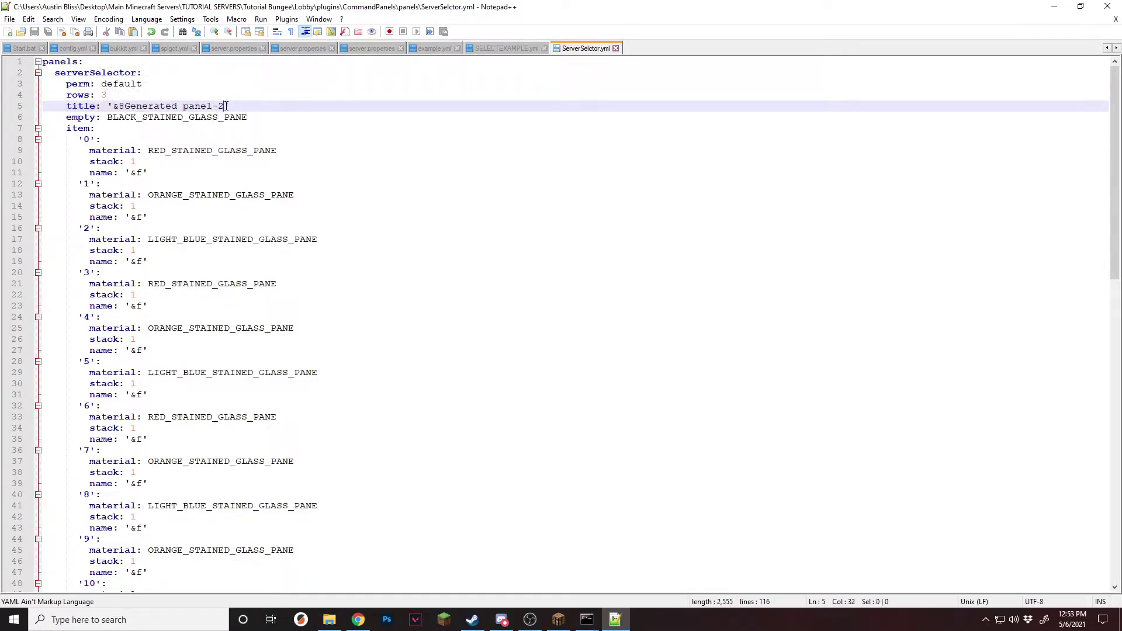
{"action": "left_click_drag", "start_coordinate": [220, 106], "coordinate": [113, 105]}
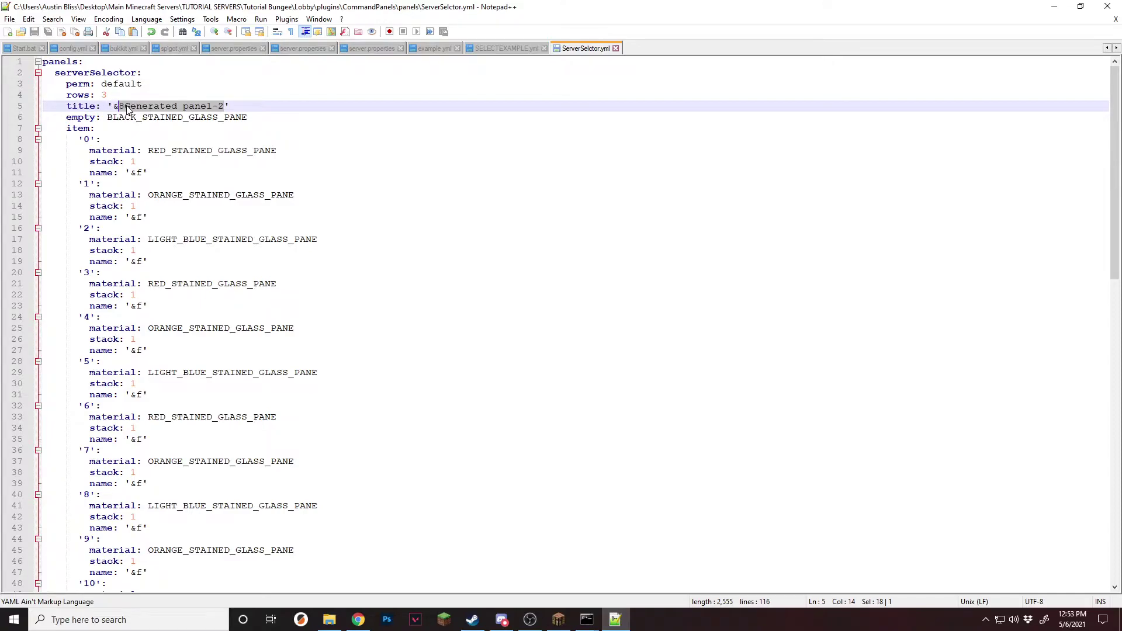
{"action": "type", "text": "aServer"}
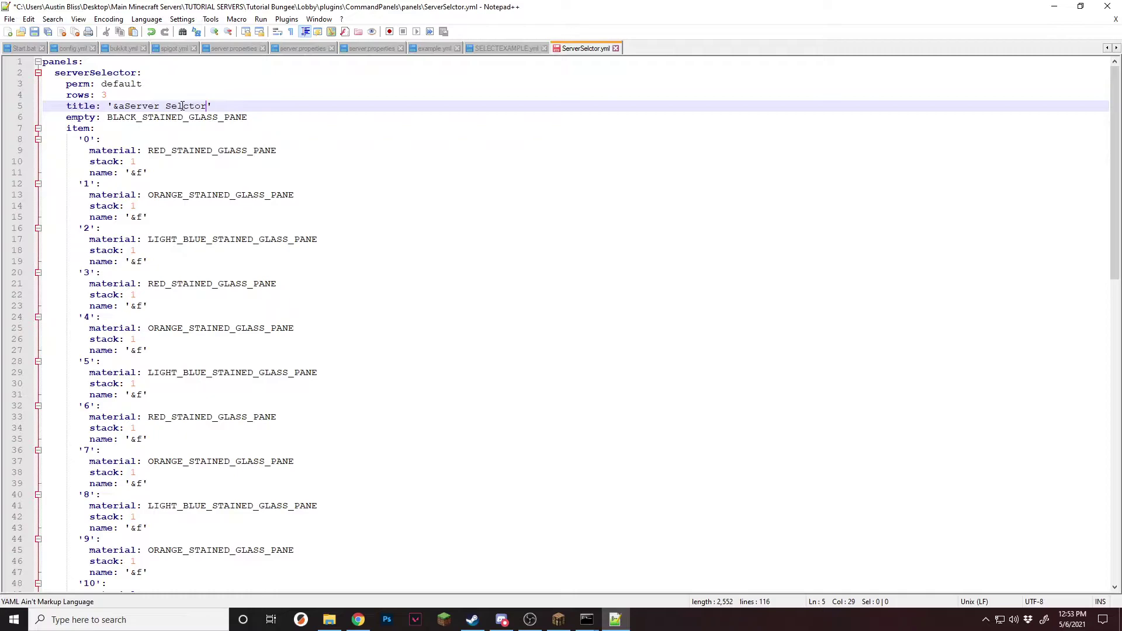
{"action": "left_click", "coordinate": [183, 106]}
{"action": "type", "text": "e"}
{"action": "left_click", "coordinate": [239, 102]}
{"action": "key", "text": "ctrl+s"}
{"action": "left_click_drag", "start_coordinate": [119, 94], "coordinate": [35, 97]}
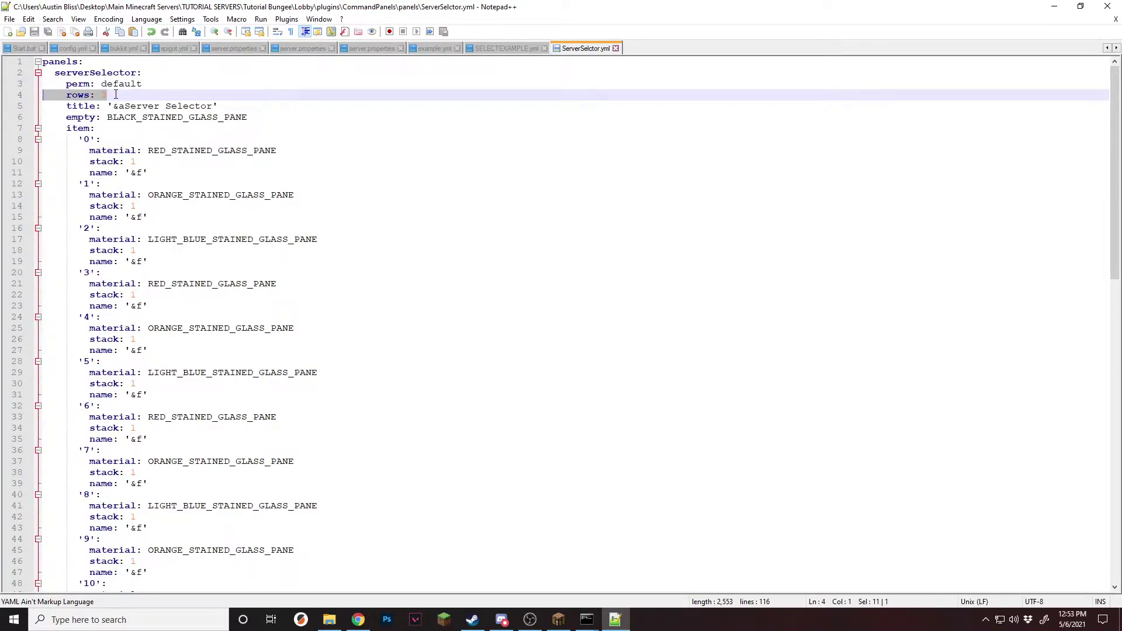
{"action": "left_click", "coordinate": [116, 95]}
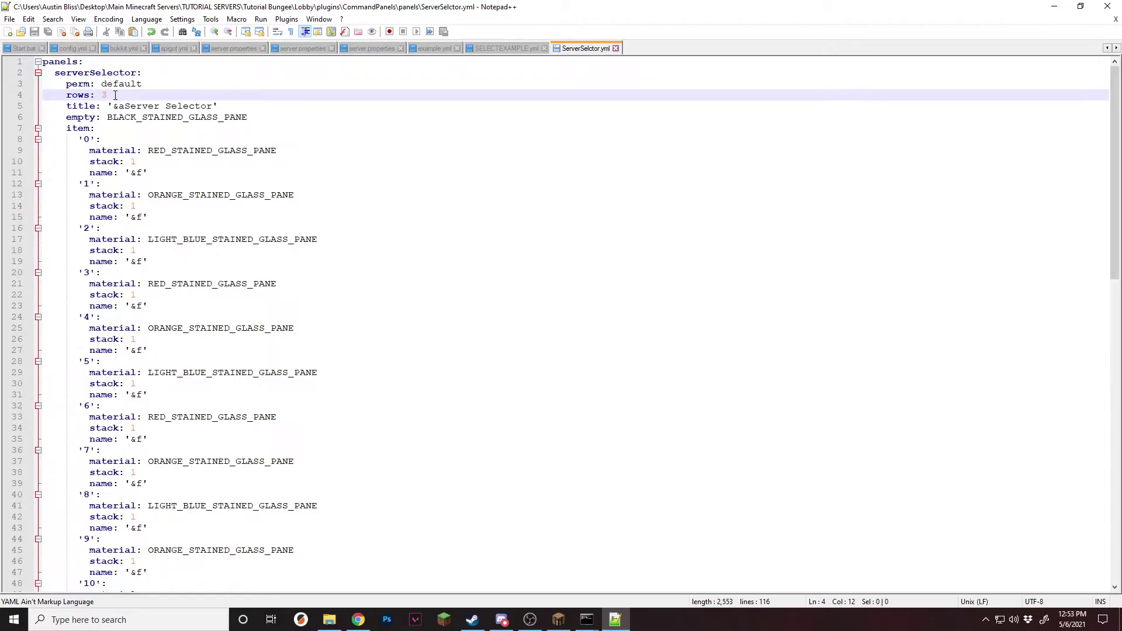
{"action": "left_click_drag", "start_coordinate": [115, 94], "coordinate": [2, 94]}
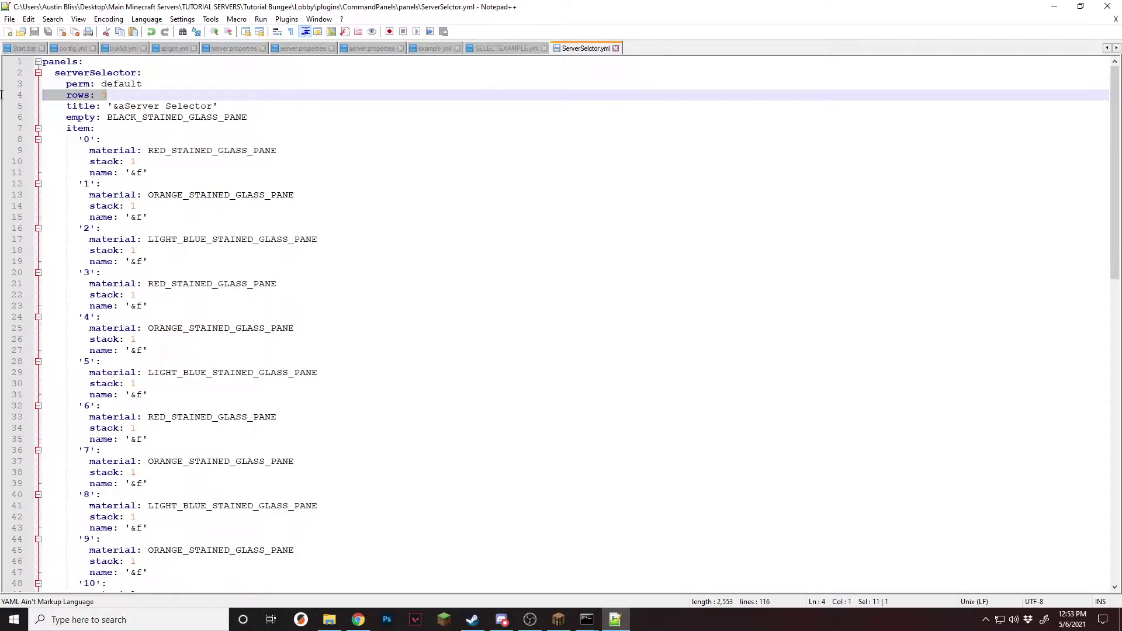
{"action": "left_click", "coordinate": [114, 95]}
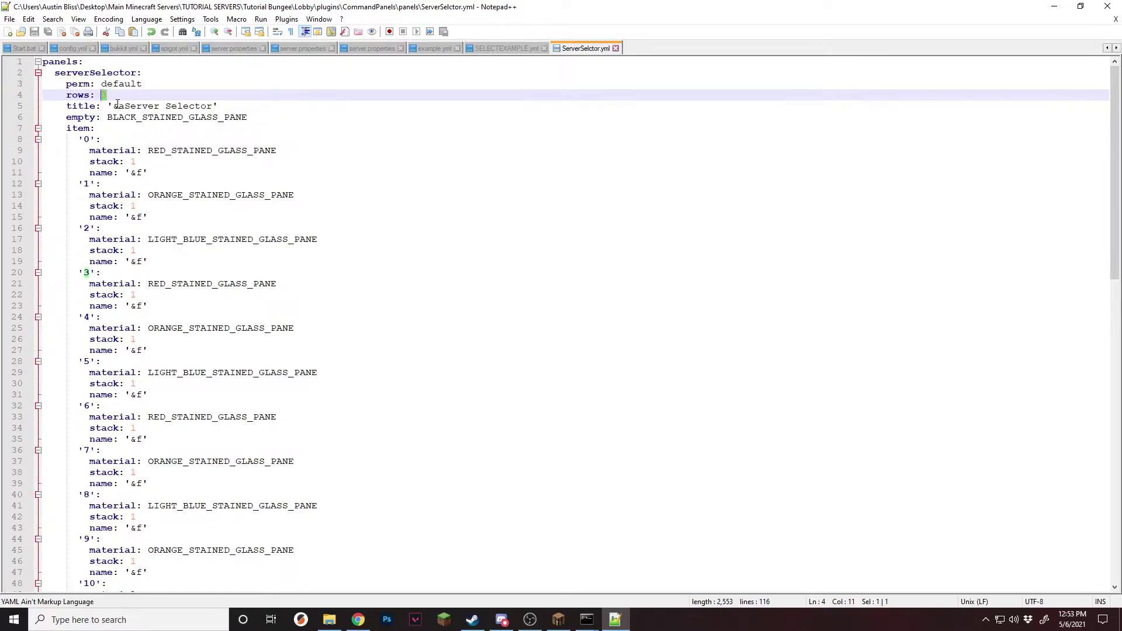
{"action": "mouse_move", "coordinate": [121, 96]}
{"action": "left_mouse_down"}
{"action": "mouse_move", "coordinate": [53, 95]}
{"action": "mouse_move", "coordinate": [106, 83]}
{"action": "mouse_move", "coordinate": [117, 95]}
{"action": "left_mouse_up"}
{"action": "left_click_drag", "start_coordinate": [84, 139], "coordinate": [136, 383]}
{"action": "left_click_drag", "start_coordinate": [184, 150], "coordinate": [296, 153]}
{"action": "left_click_drag", "start_coordinate": [201, 194], "coordinate": [328, 197]}
{"action": "left_click_drag", "start_coordinate": [195, 239], "coordinate": [307, 242]}
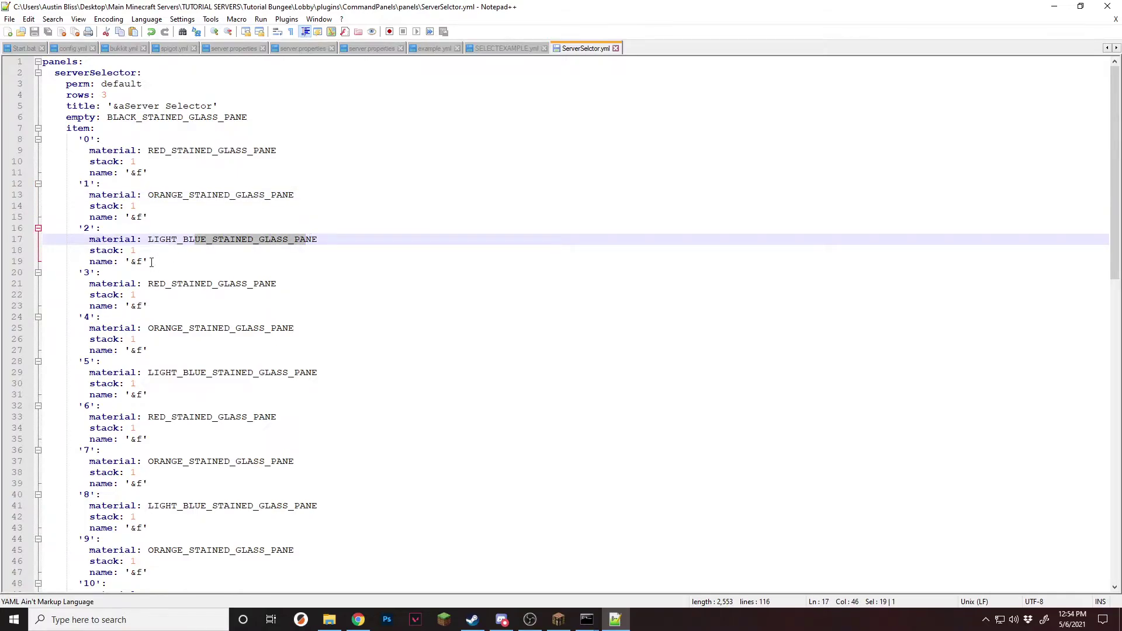
{"action": "left_click_drag", "start_coordinate": [152, 263], "coordinate": [125, 260]}
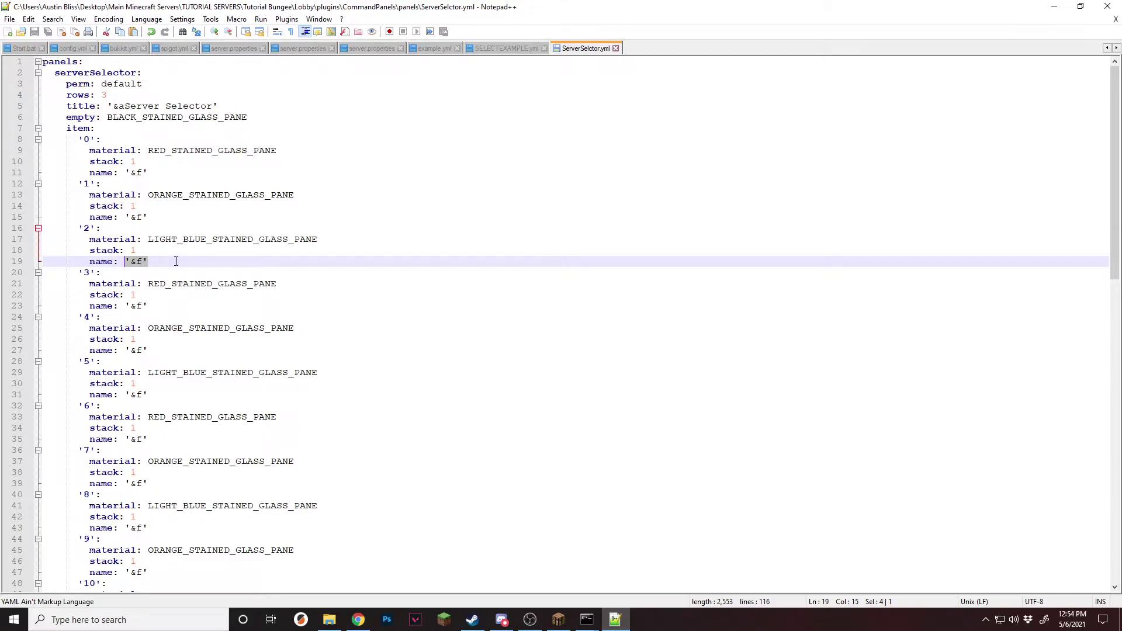
{"action": "left_click", "coordinate": [368, 248]}
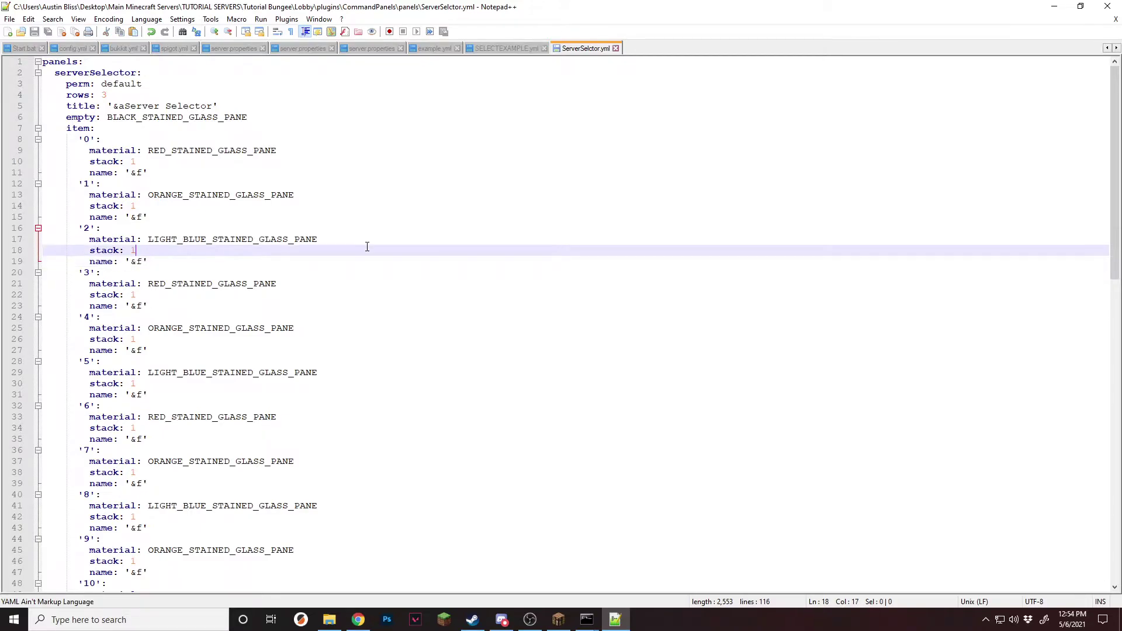
{"action": "scroll", "coordinate": [374, 239], "scroll_direction": "down", "scroll_amount": 6}
{"action": "scroll", "coordinate": [384, 227], "scroll_direction": "down", "scroll_amount": 1}
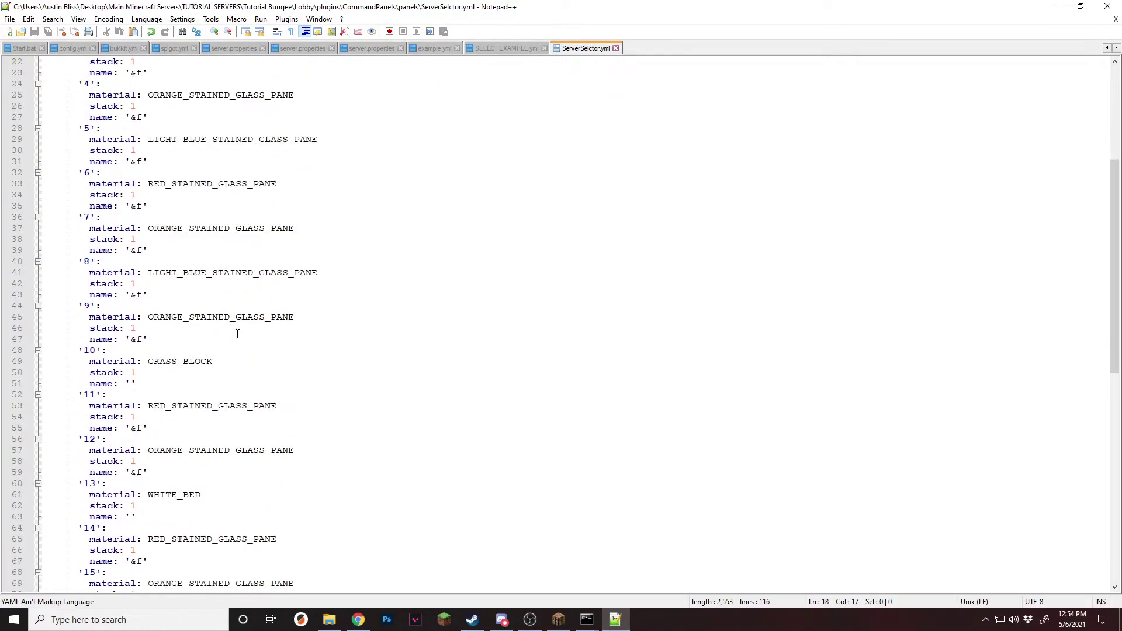
{"action": "left_click_drag", "start_coordinate": [208, 391], "coordinate": [89, 353]}
{"action": "left_click", "coordinate": [141, 372]}
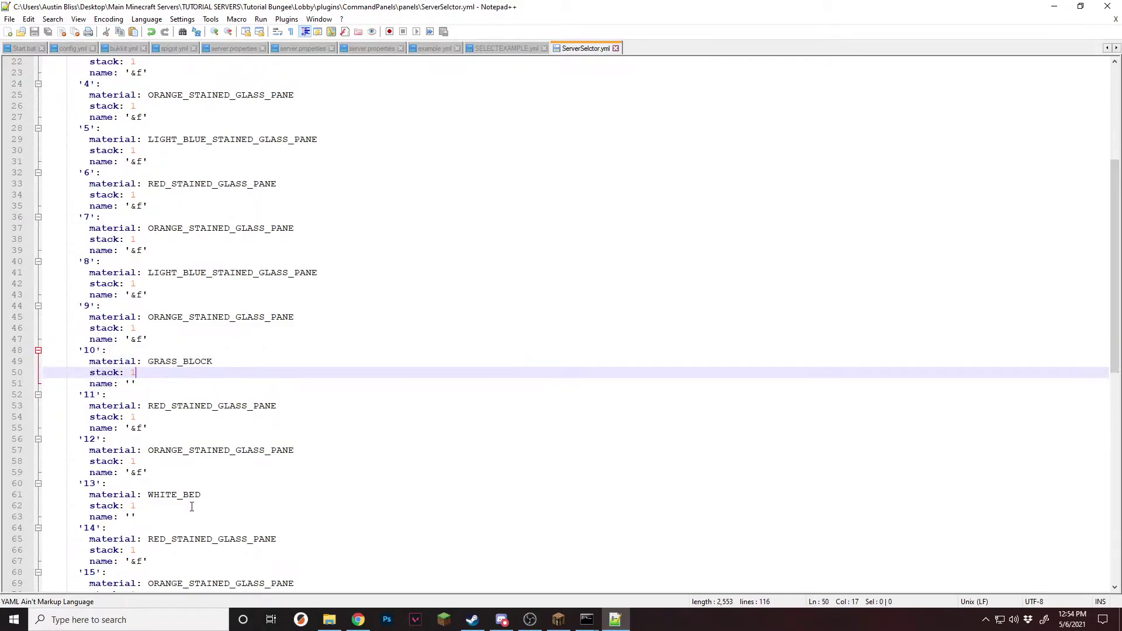
{"action": "left_click_drag", "start_coordinate": [176, 506], "coordinate": [71, 484]}
{"action": "scroll", "coordinate": [211, 494], "scroll_direction": "down", "scroll_amount": 3}
{"action": "left_click_drag", "start_coordinate": [263, 539], "coordinate": [82, 517]}
{"action": "left_click", "coordinate": [228, 528]}
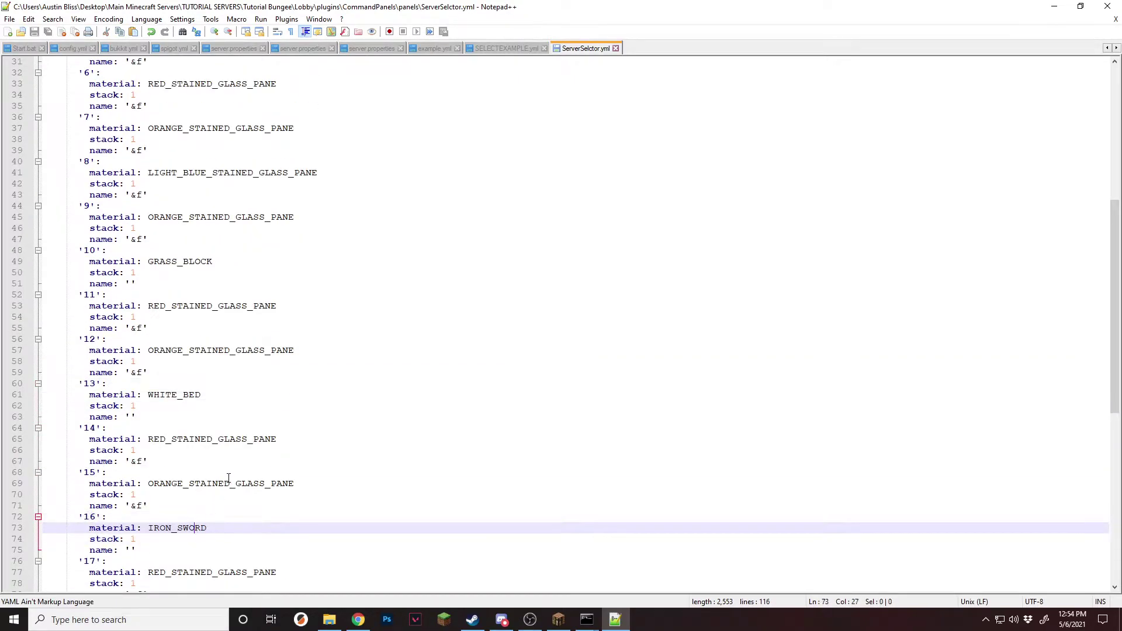
- Name the slot 10 grass block '&a&lSurvival'
{"action": "left_click", "coordinate": [209, 396]}
{"action": "left_click", "coordinate": [247, 261]}
{"action": "left_click", "coordinate": [281, 239]}
{"action": "left_click", "coordinate": [251, 272]}
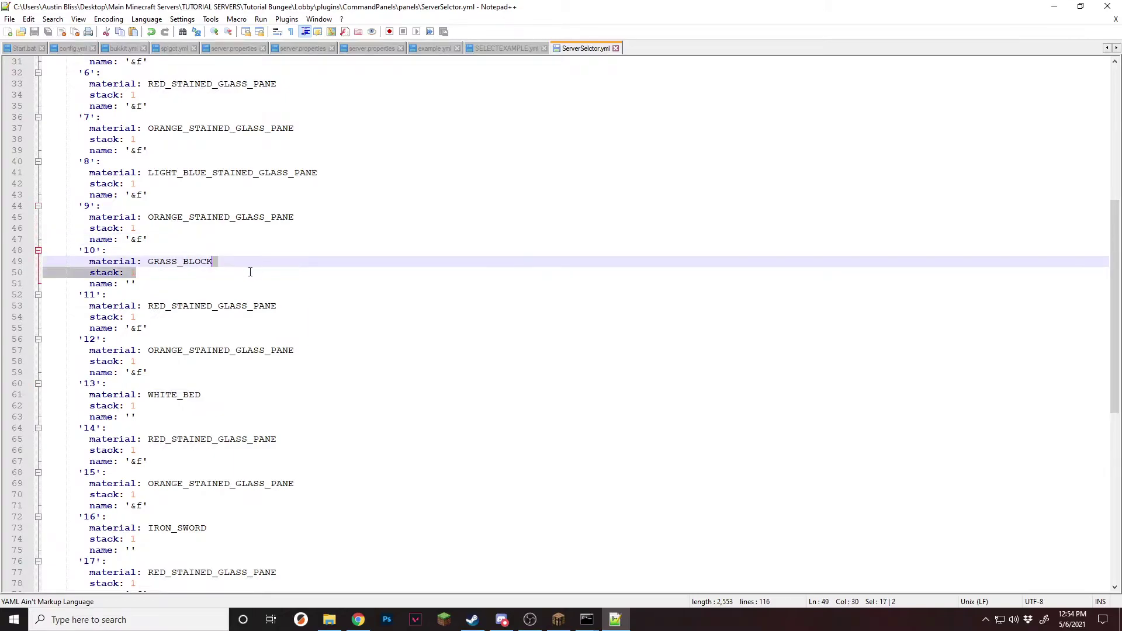
{"action": "left_click", "coordinate": [270, 260]}
{"action": "left_click", "coordinate": [131, 285]}
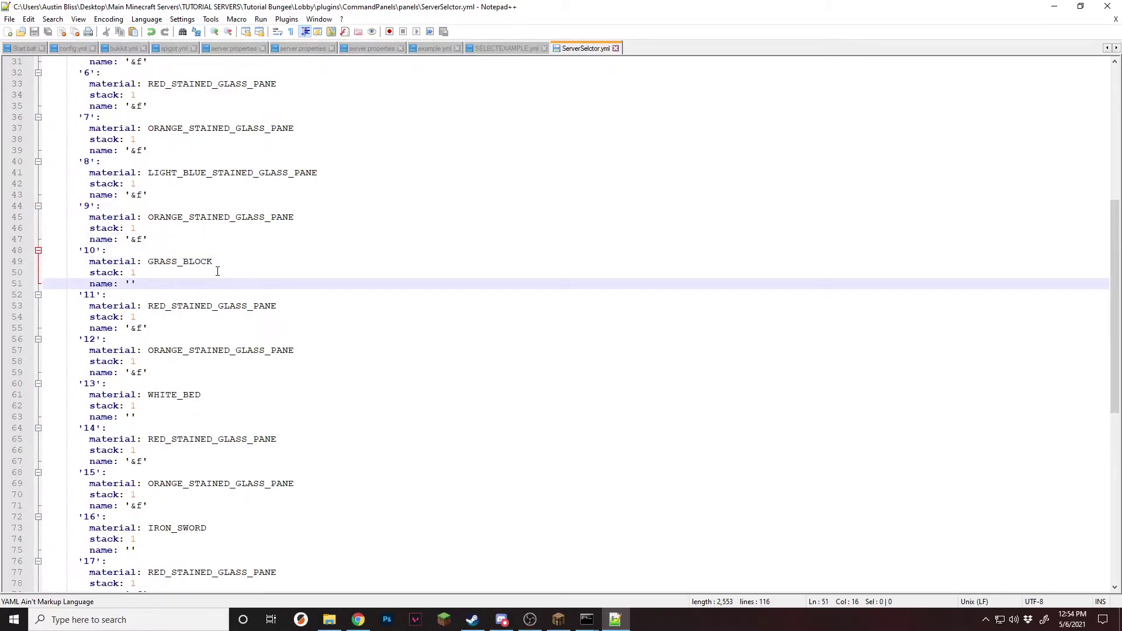
{"action": "type", "text": "&"}
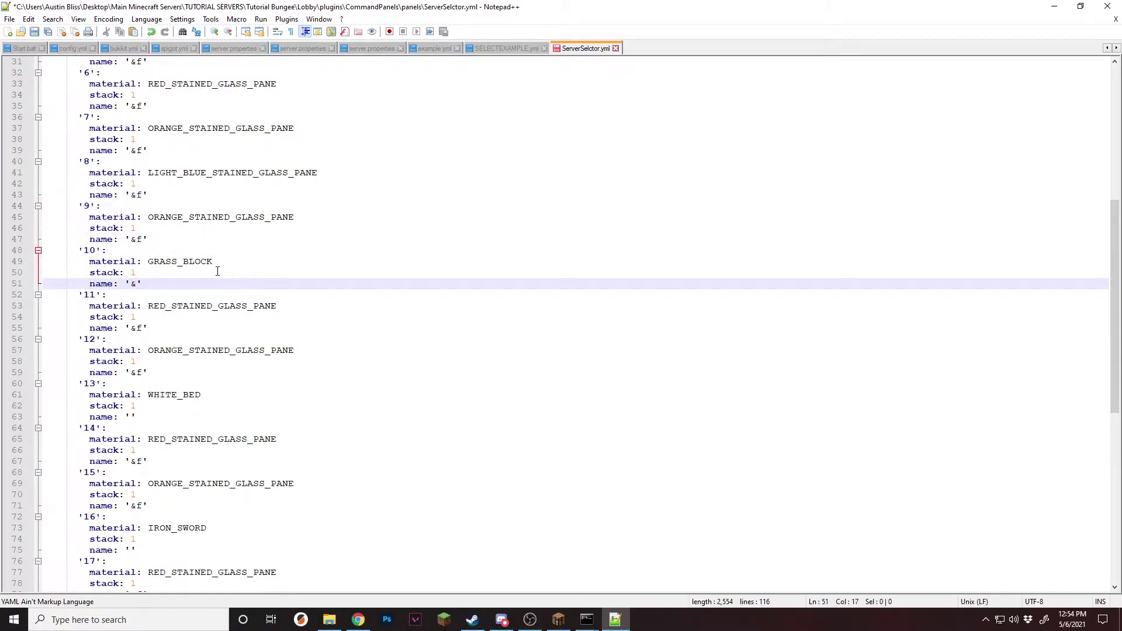
{"action": "type", "text": "a&lSurvival"}
- Name the bed '&b&lLobby' and the iron sword '&c&lKitPVP', then save
{"action": "left_click", "coordinate": [131, 416]}
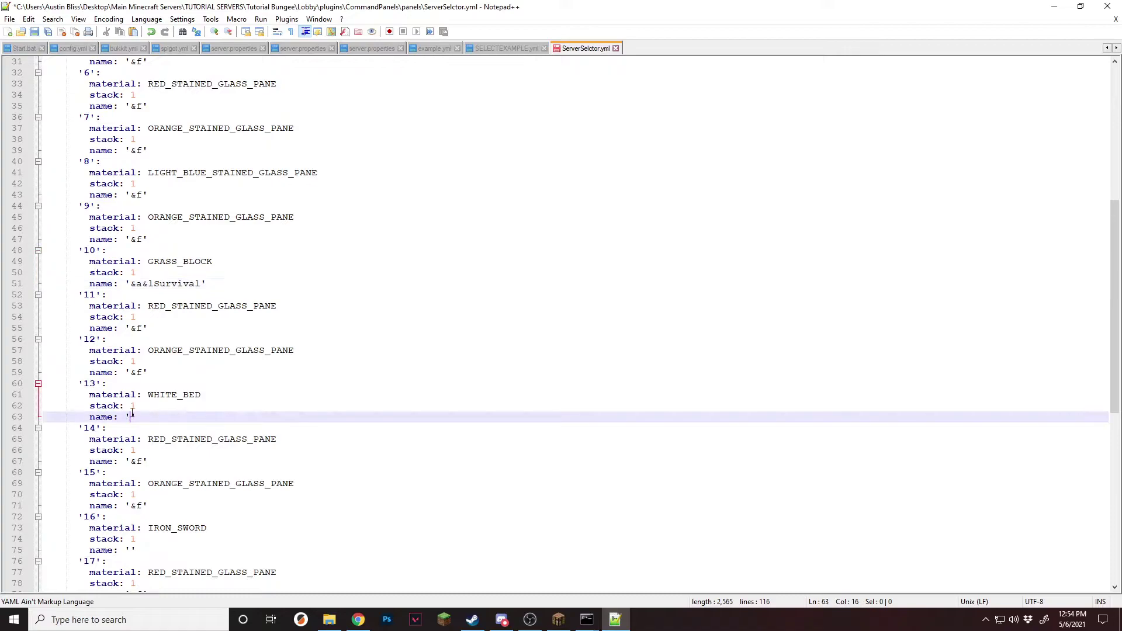
{"action": "type", "text": "&b&lLobby"}
{"action": "left_click", "coordinate": [134, 549]}
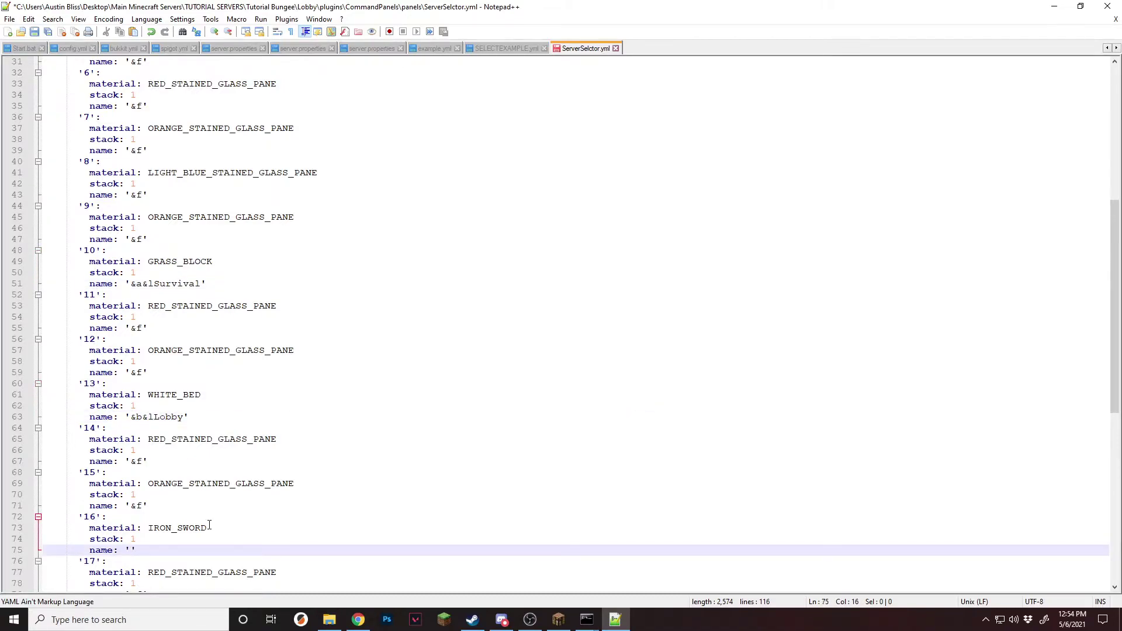
{"action": "type", "text": "&c&lKitPVP"}
{"action": "key", "text": "End"}
{"action": "key", "text": "ctrl+s"}
{"action": "scroll", "coordinate": [213, 512], "scroll_direction": "down", "scroll_amount": 1}
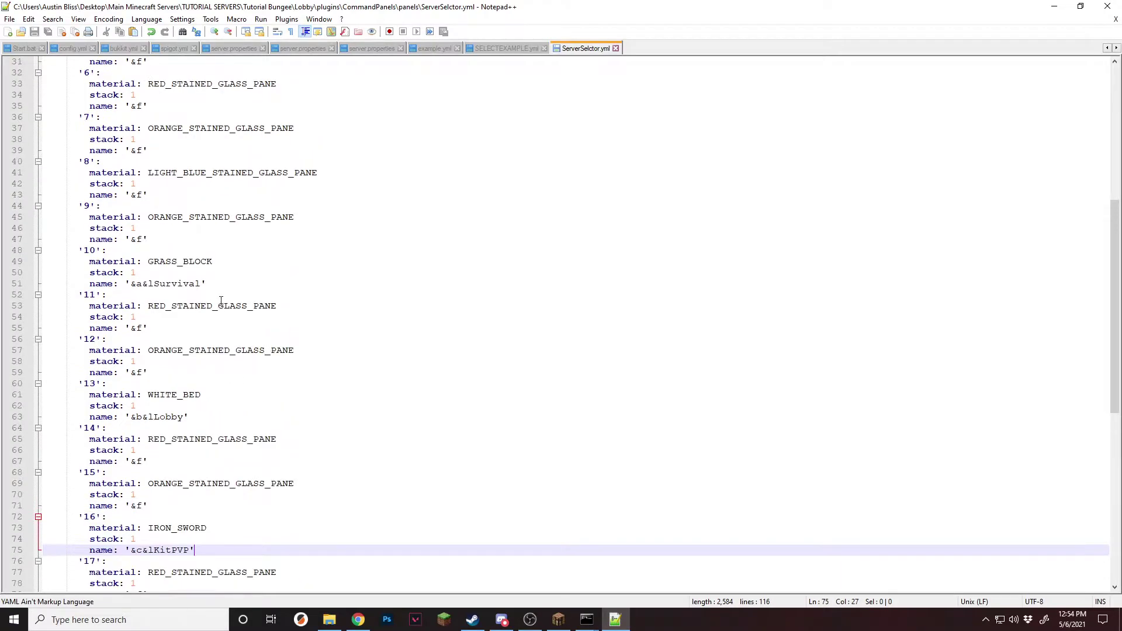
- Give Survival lore lines '&aSurvive as long as you can!' and '&7(Click to join)', then save
{"action": "left_click", "coordinate": [221, 285]}
{"action": "key", "text": "Return"}
{"action": "type", "text": "lore:"}
{"action": "key", "text": "Return"}
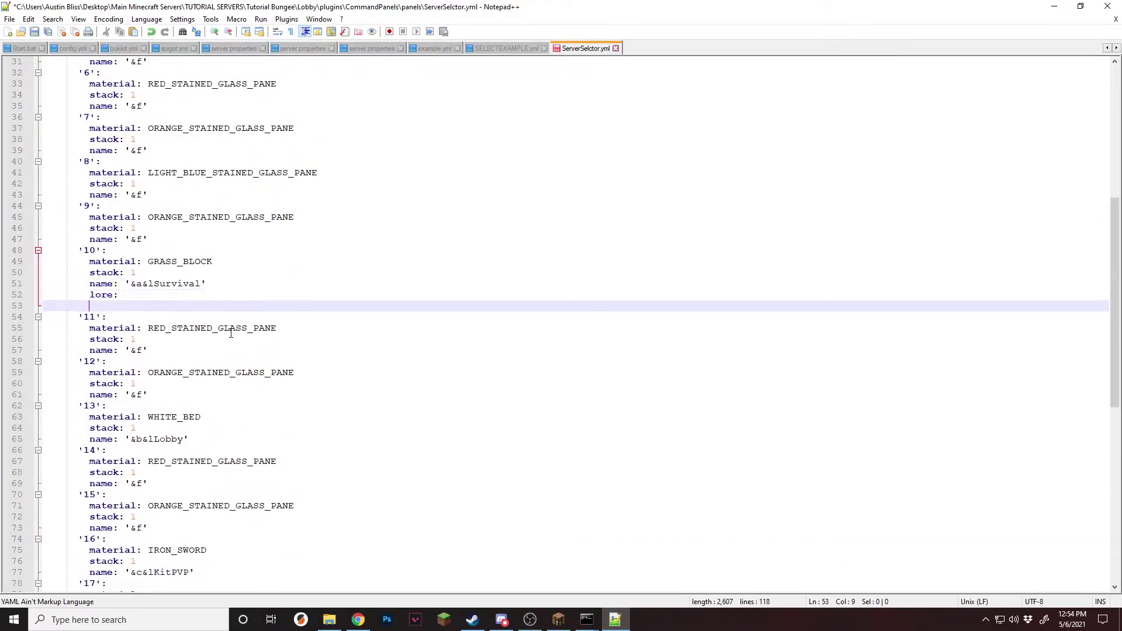
{"action": "type", "text": "- ''"}
{"action": "type", "text": "&"}
{"action": "type", "text": "a"}
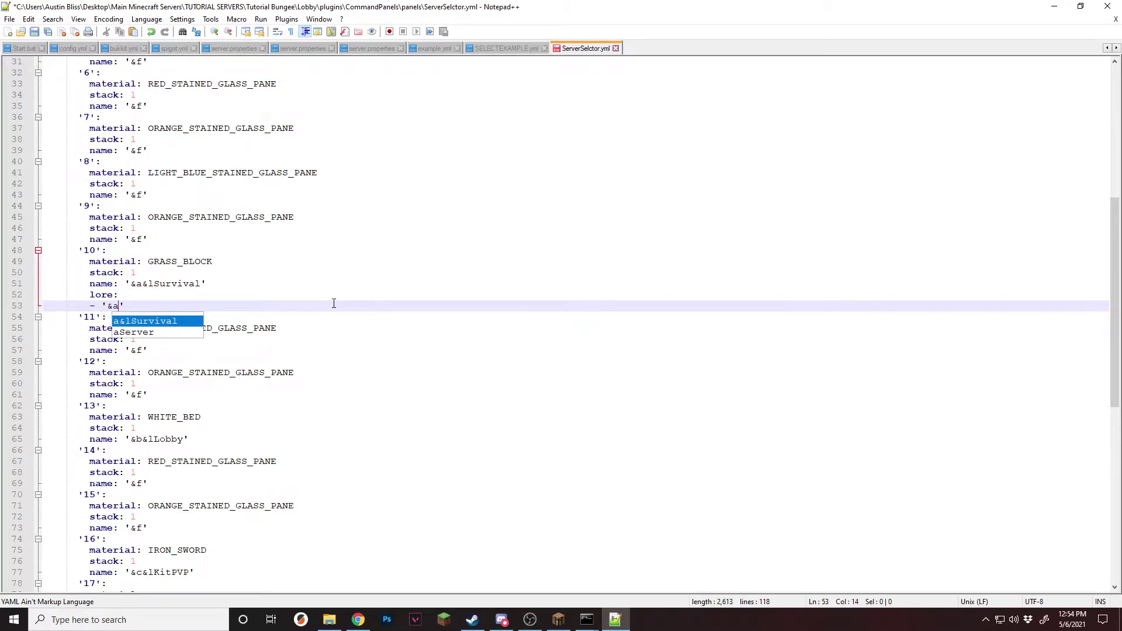
{"action": "type", "text": "Surviv"}
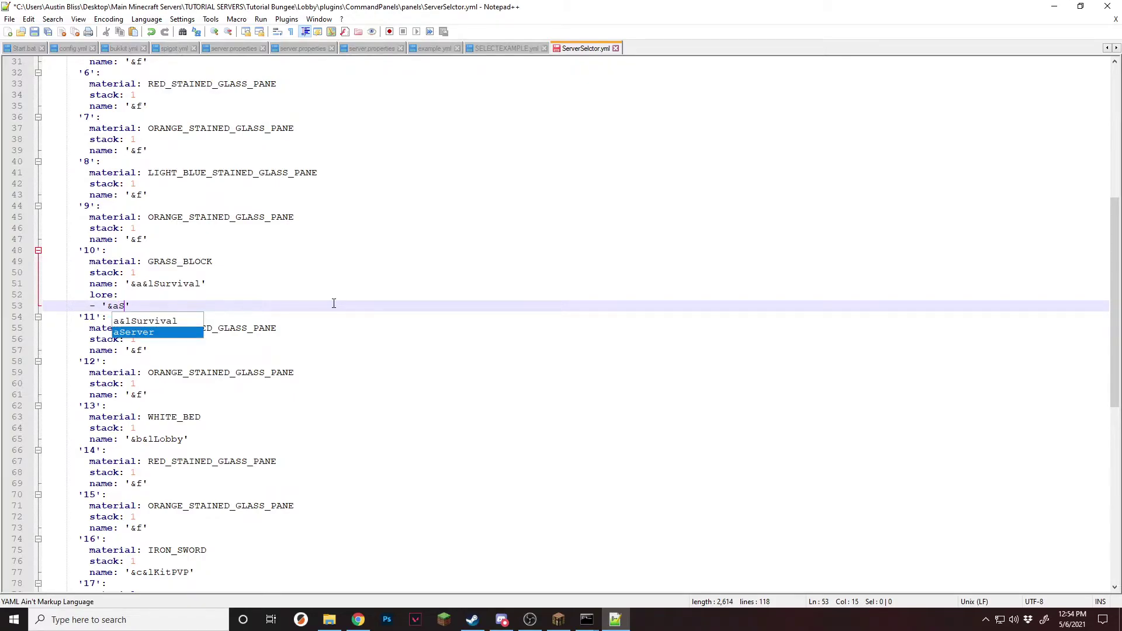
{"action": "type", "text": "e"}
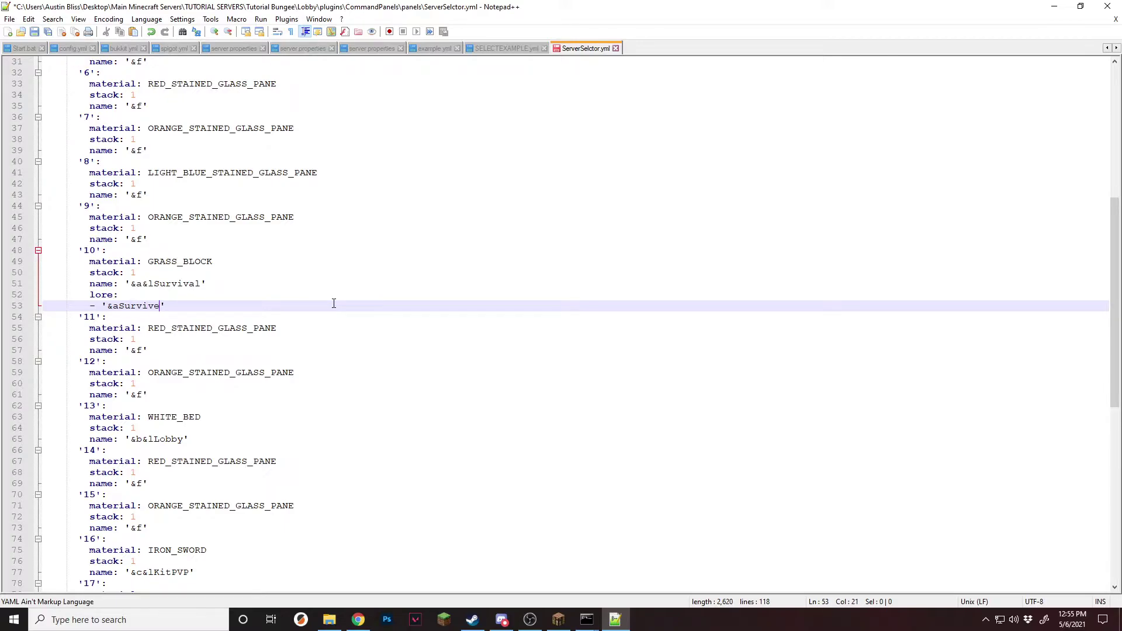
{"action": "type", "text": " as long as you can!"}
{"action": "key", "text": "Return"}
{"action": "type", "text": "- "}
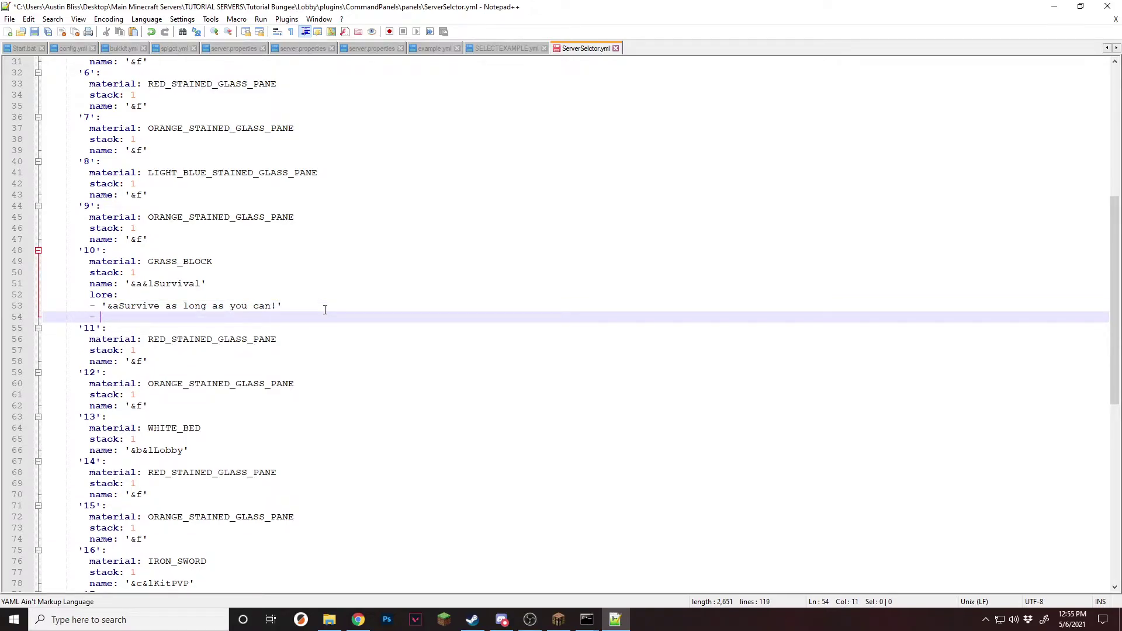
{"action": "type", "text": "'&7"}
{"action": "type", "text": "()"}
{"action": "type", "text": "Click to join"}
{"action": "left_click", "coordinate": [228, 320]}
{"action": "key", "text": "ctrl+s"}
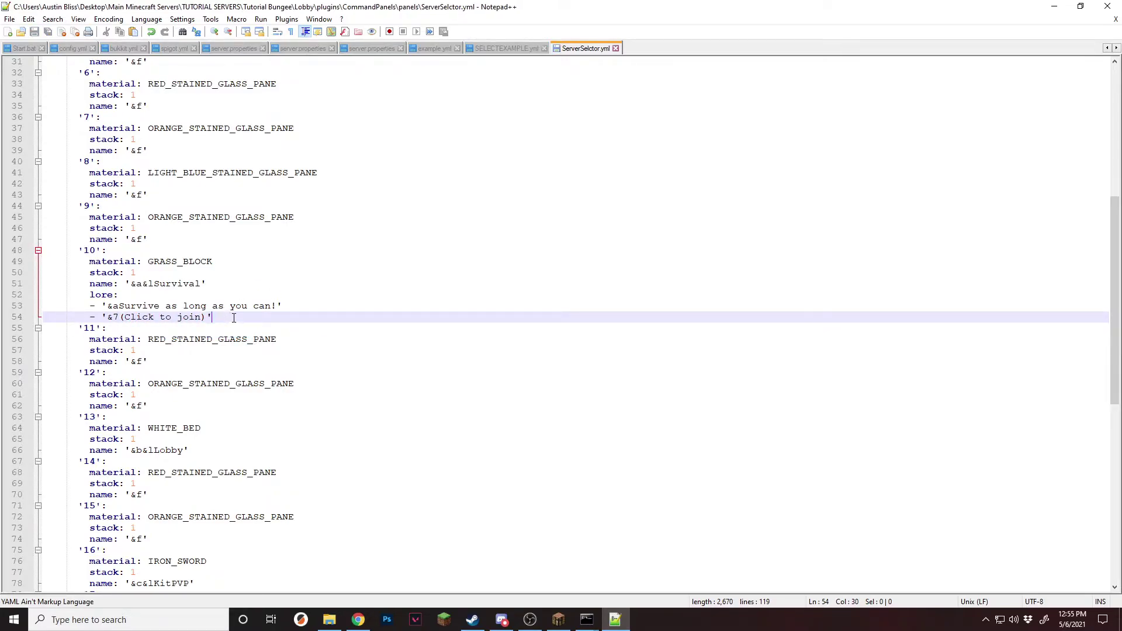
- Copy the Survival lore block and paste it under the Lobby and KitPVP names
{"action": "left_click_drag", "start_coordinate": [233, 318], "coordinate": [91, 295]}
{"action": "key", "text": "ctrl+c"}
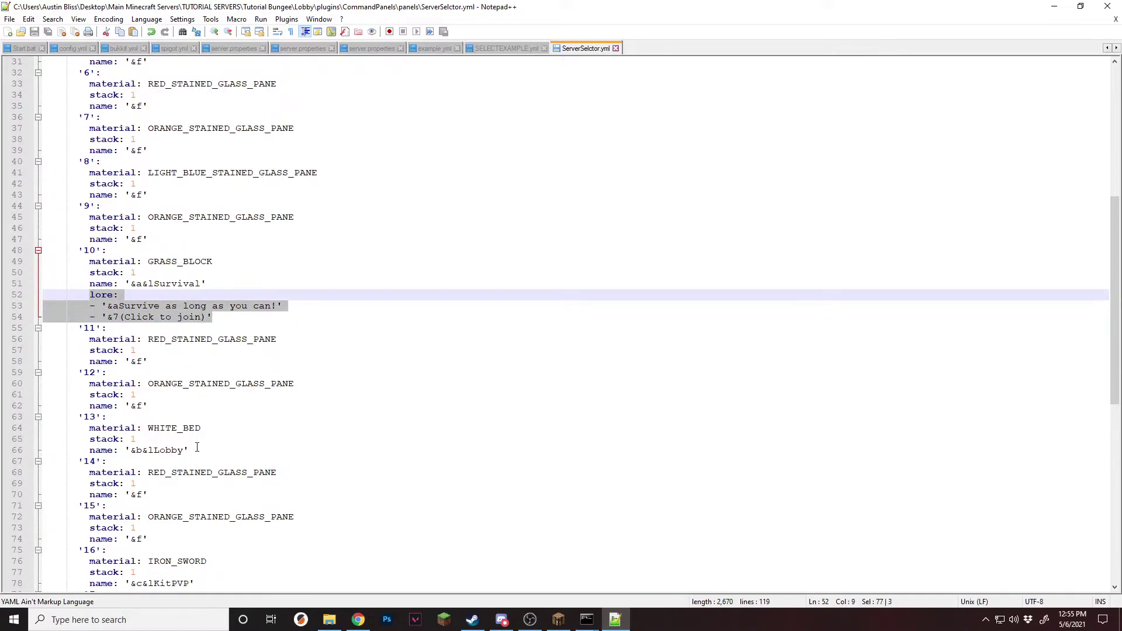
{"action": "left_click", "coordinate": [194, 450]}
{"action": "key", "text": "Return"}
{"action": "key", "text": "ctrl+v"}
{"action": "scroll", "coordinate": [195, 450], "scroll_direction": "down", "scroll_amount": 2}
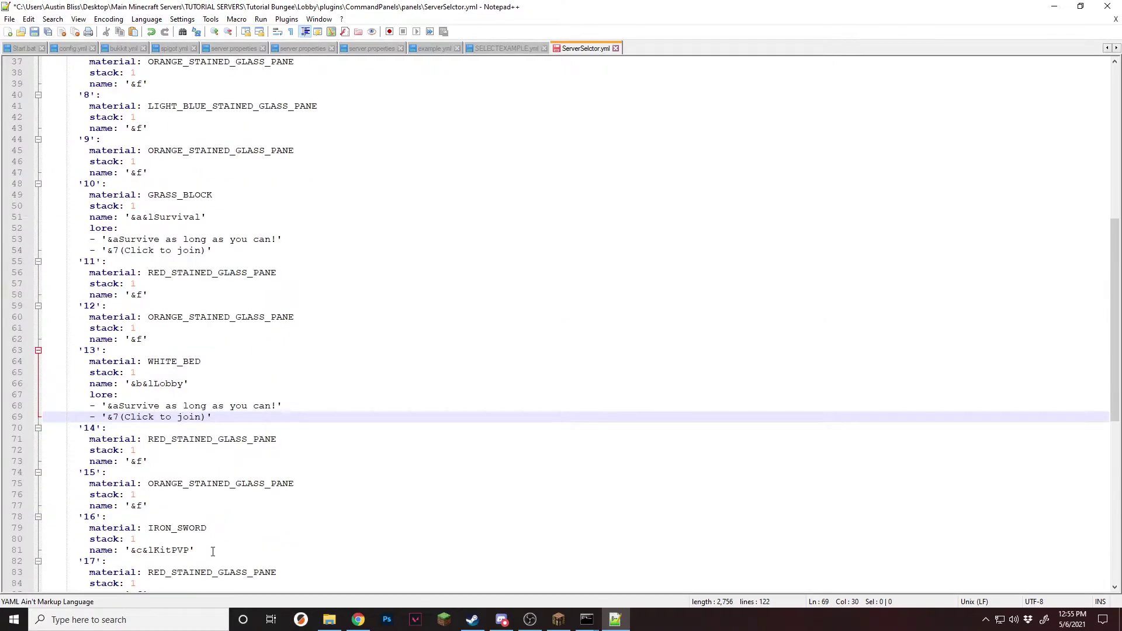
{"action": "left_click", "coordinate": [214, 551]}
{"action": "key", "text": "Return"}
{"action": "key", "text": "ctrl+v"}
{"action": "scroll", "coordinate": [262, 382], "scroll_direction": "down", "scroll_amount": 1}
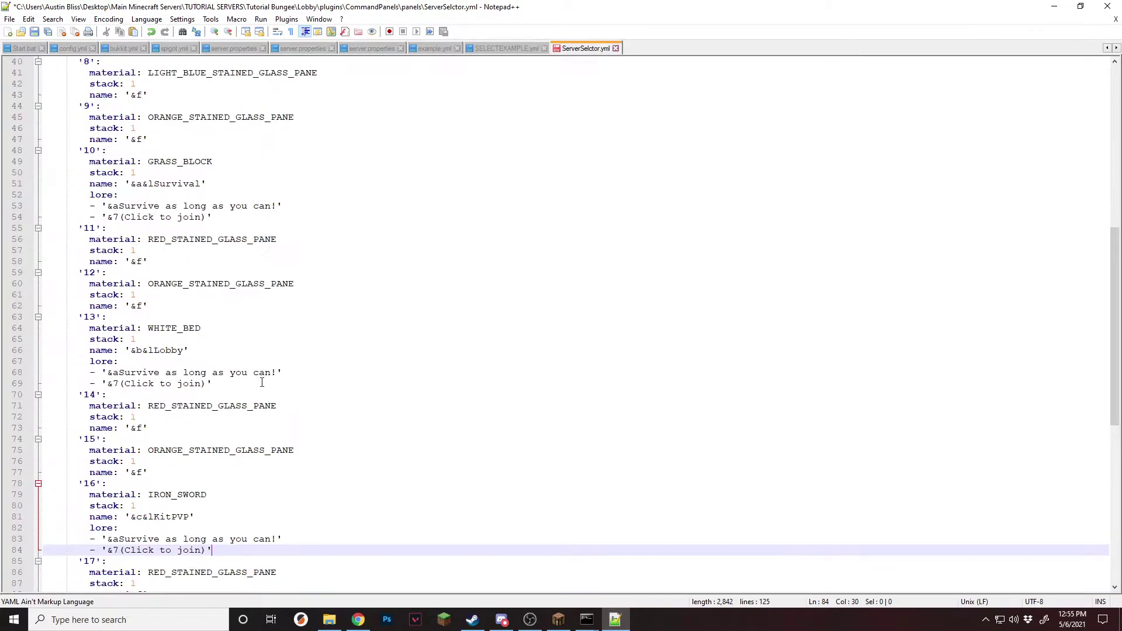
- Change the descriptions to '&bcome chat with everyone' for Lobby and '&cFight to the death' for KitPVP, then save
{"action": "left_click_drag", "start_coordinate": [272, 373], "coordinate": [115, 372]}
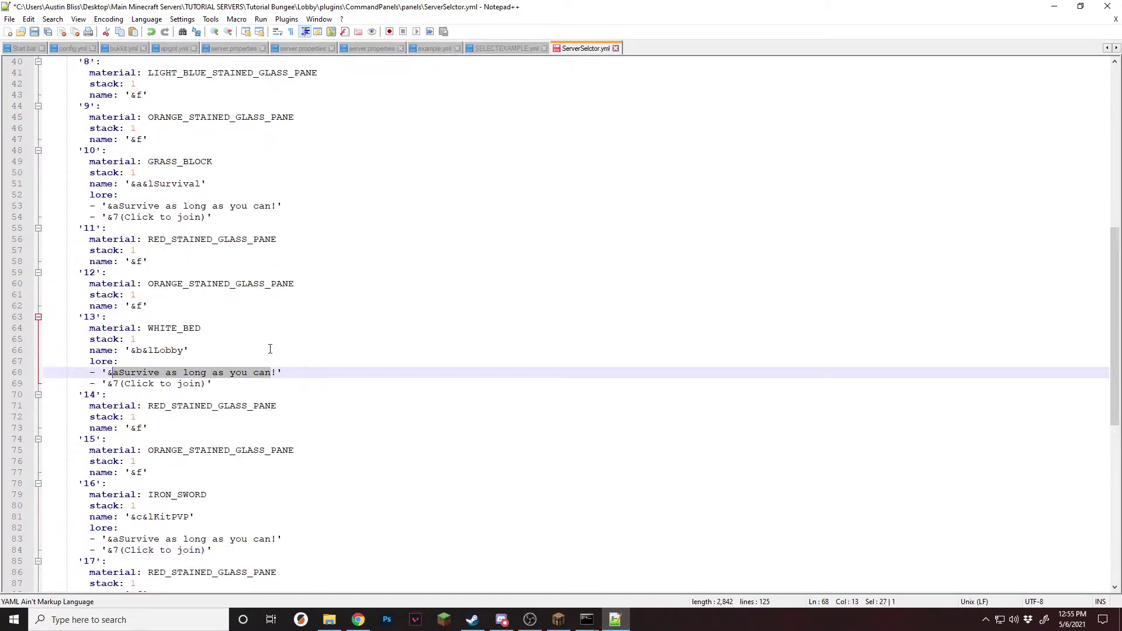
{"action": "type", "text": "bc"}
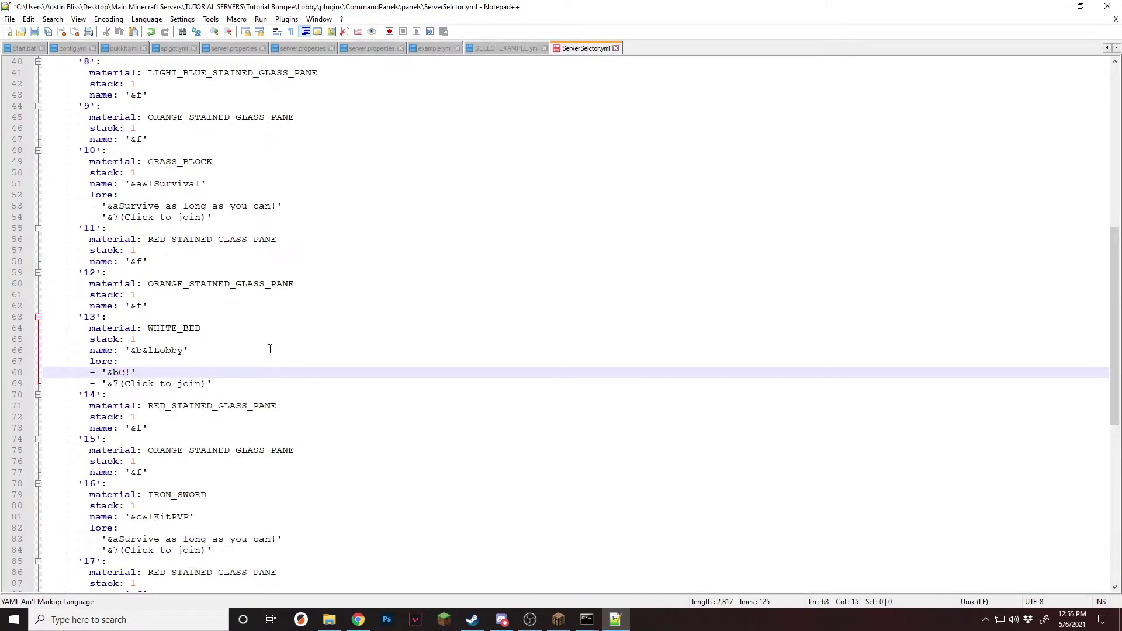
{"action": "type", "text": "ome chat with everyone"}
{"action": "left_click_drag", "start_coordinate": [272, 539], "coordinate": [119, 540]}
{"action": "type", "text": "Fight to the death"}
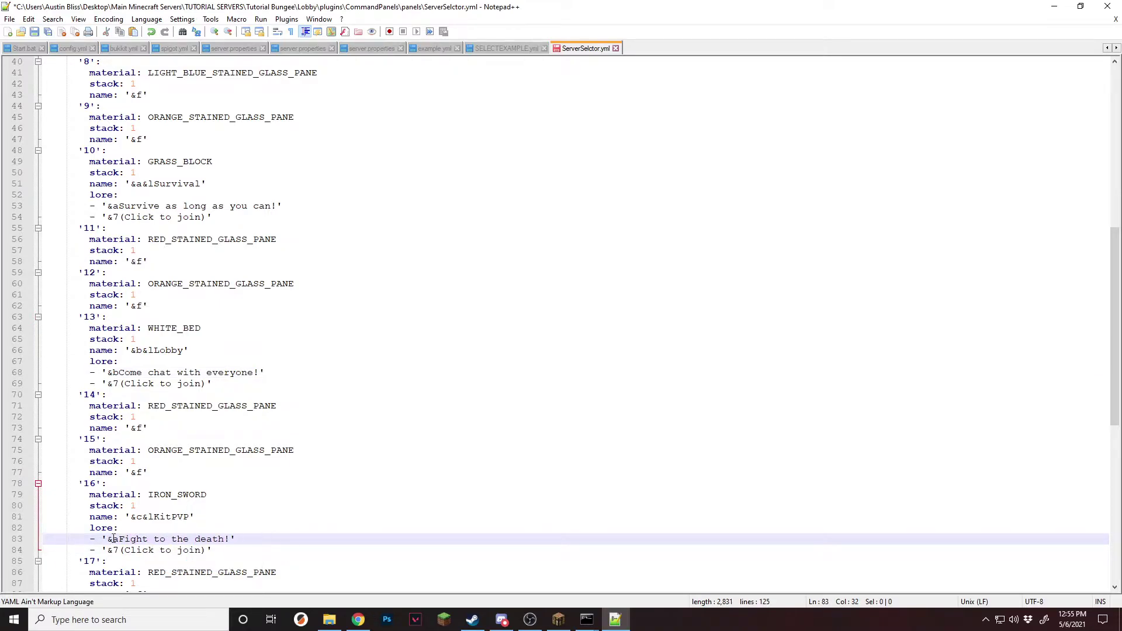
{"action": "left_click", "coordinate": [115, 539]}
{"action": "key", "text": "BackSpace"}
{"action": "type", "text": "c"}
{"action": "left_click", "coordinate": [289, 539]}
{"action": "key", "text": "ctrl+s"}
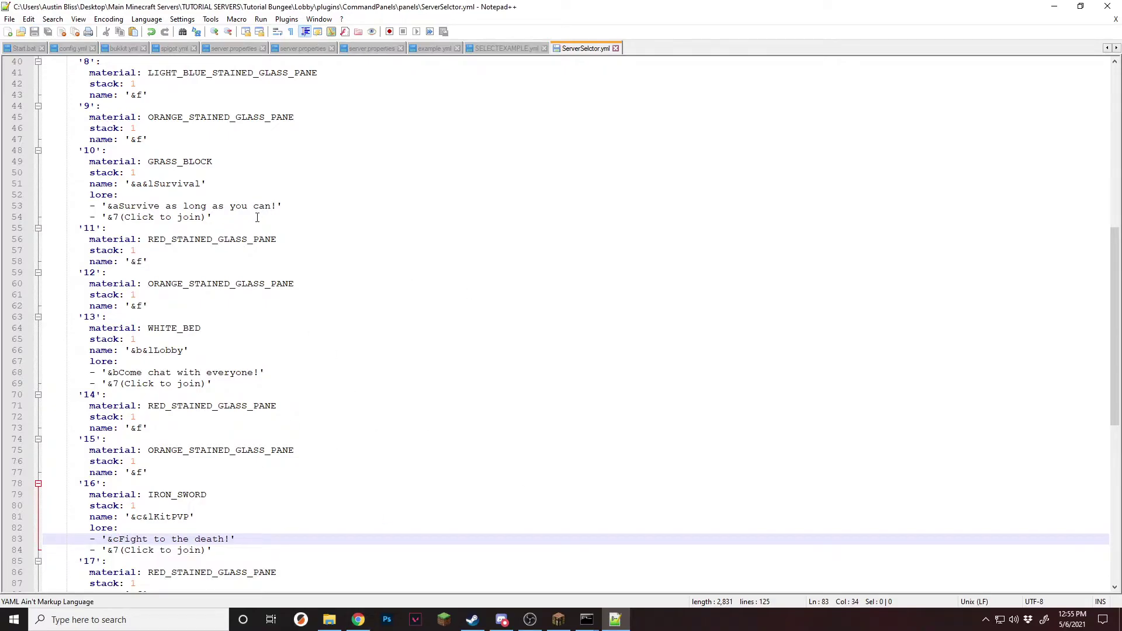
{"action": "left_click", "coordinate": [258, 218]}
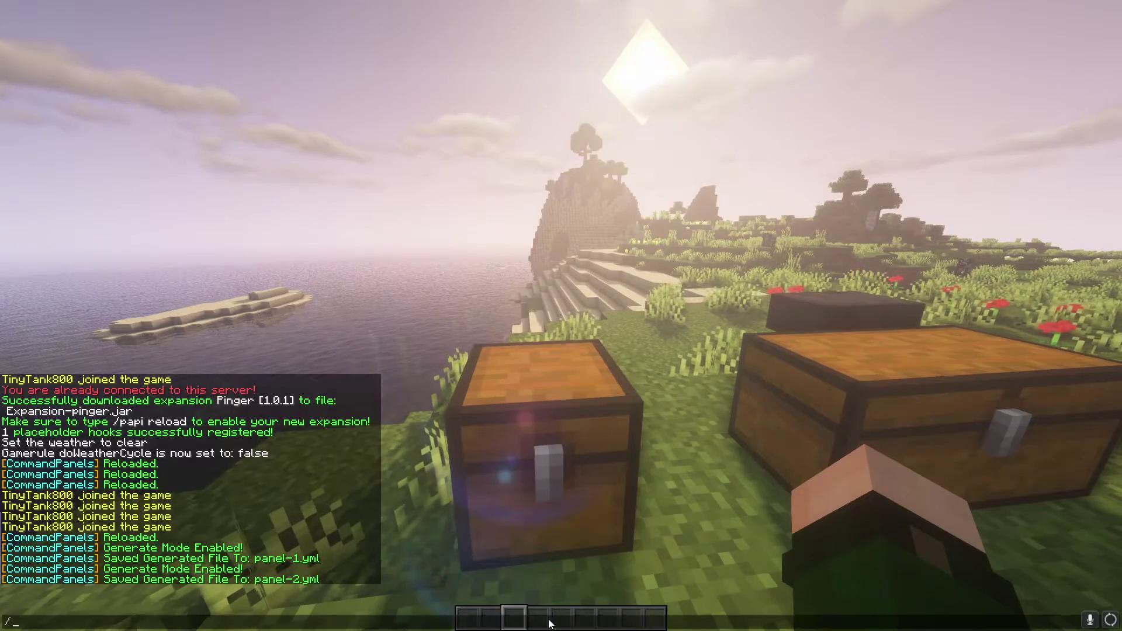
- Run the /server command in chat to list lobby, survival and kitpvp as joinable
{"action": "key", "text": "Return"}
{"action": "key", "text": "slash"}
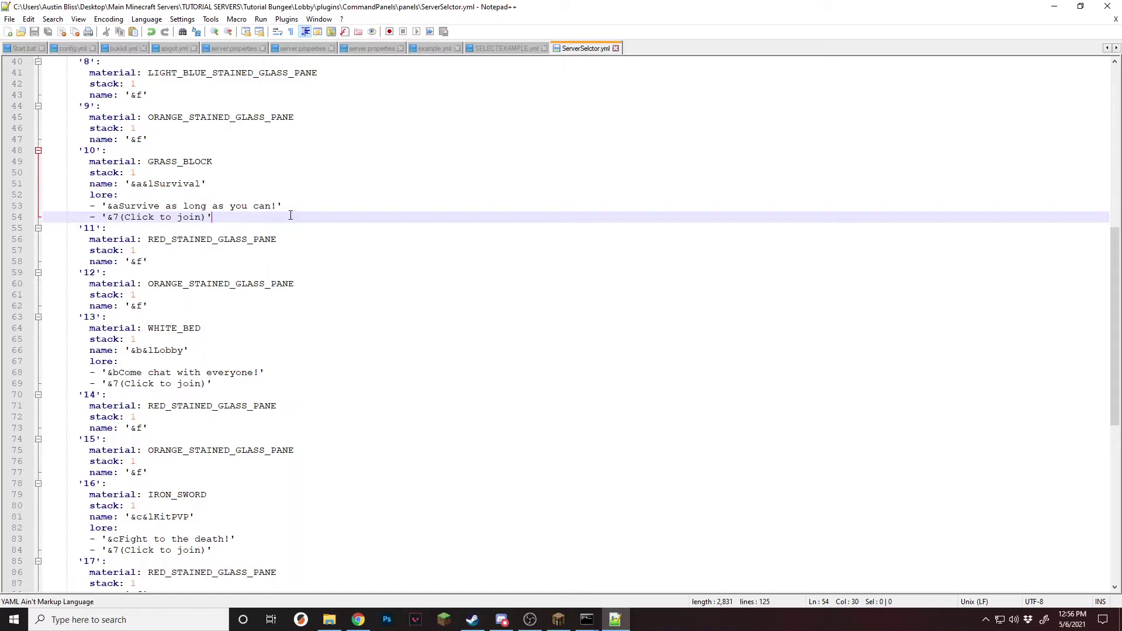
- Add 'commands:' with '- server= survival' under the Survival item's lore
{"action": "key", "text": "Return"}
{"action": "type", "text": "commands:"}
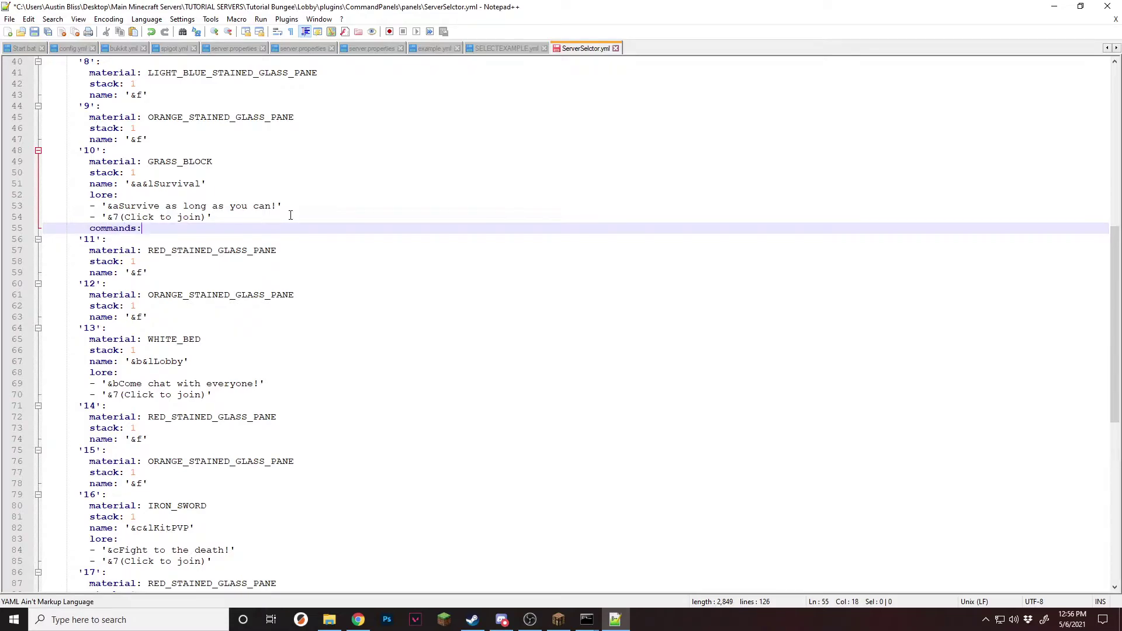
{"action": "key", "text": "Return"}
{"action": "type", "text": "- "}
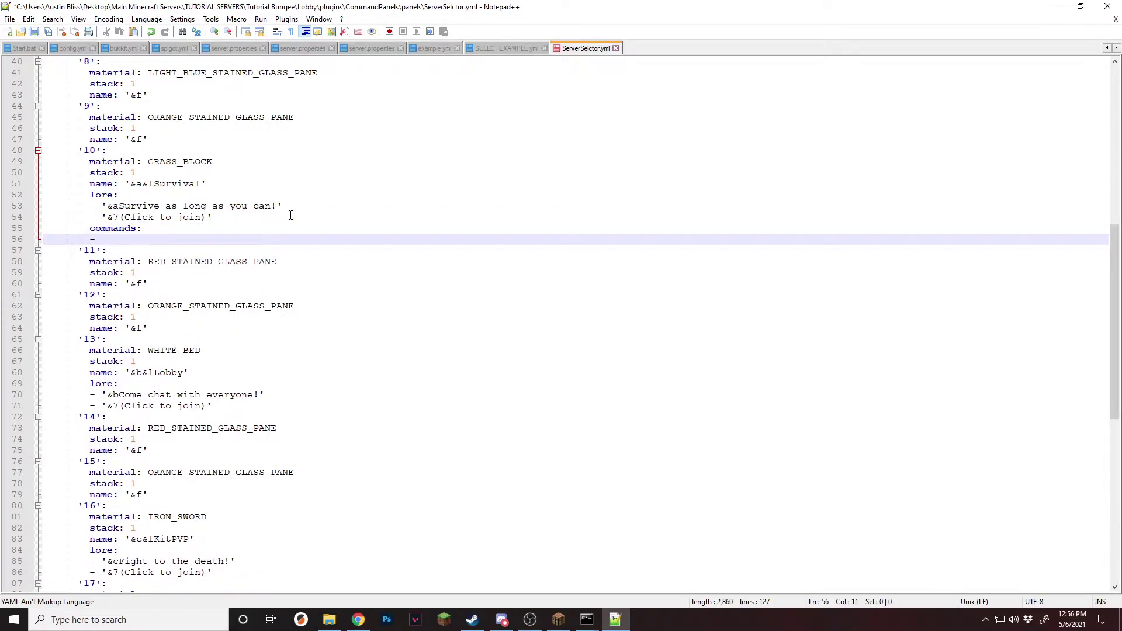
{"action": "type", "text": "server="}
{"action": "type", "text": " si"}
{"action": "type", "text": "rvival"}
- Add 'commands:' with '- server= lobby' under the Lobby item's lore
{"action": "left_click", "coordinate": [261, 410]}
{"action": "key", "text": "Return"}
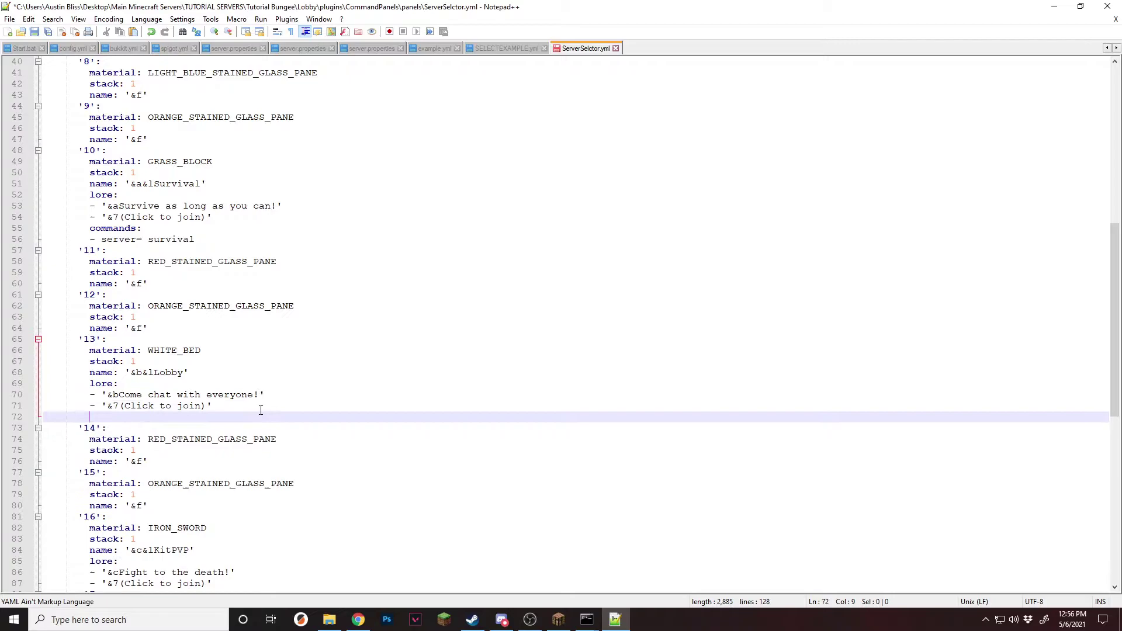
{"action": "type", "text": "commands:"}
{"action": "key", "text": "Return"}
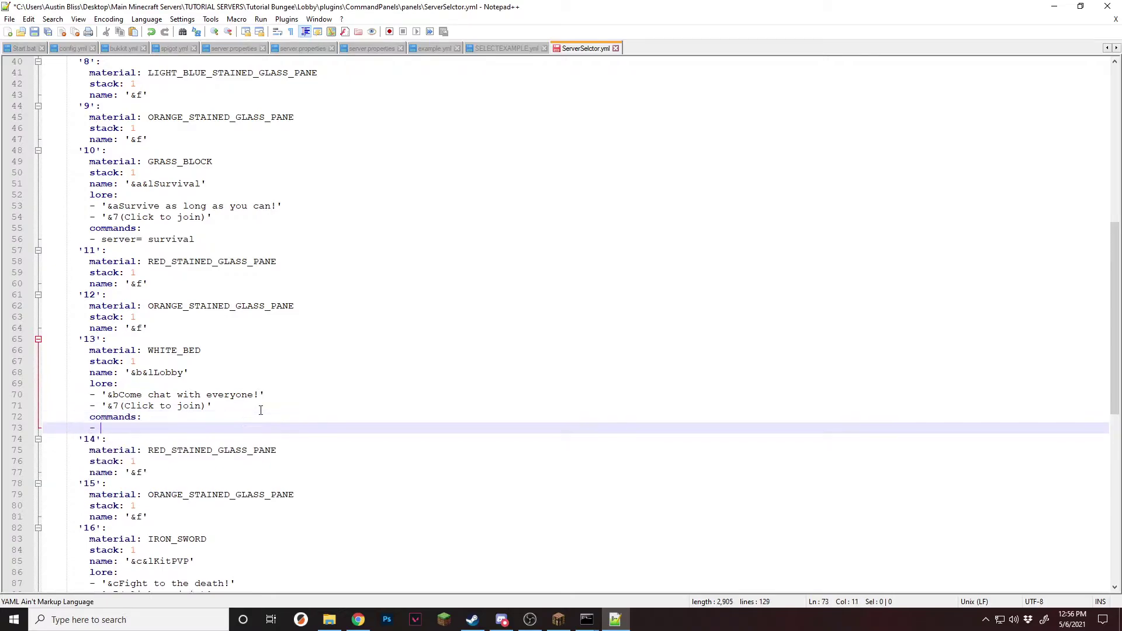
{"action": "type", "text": "- server= lobby"}
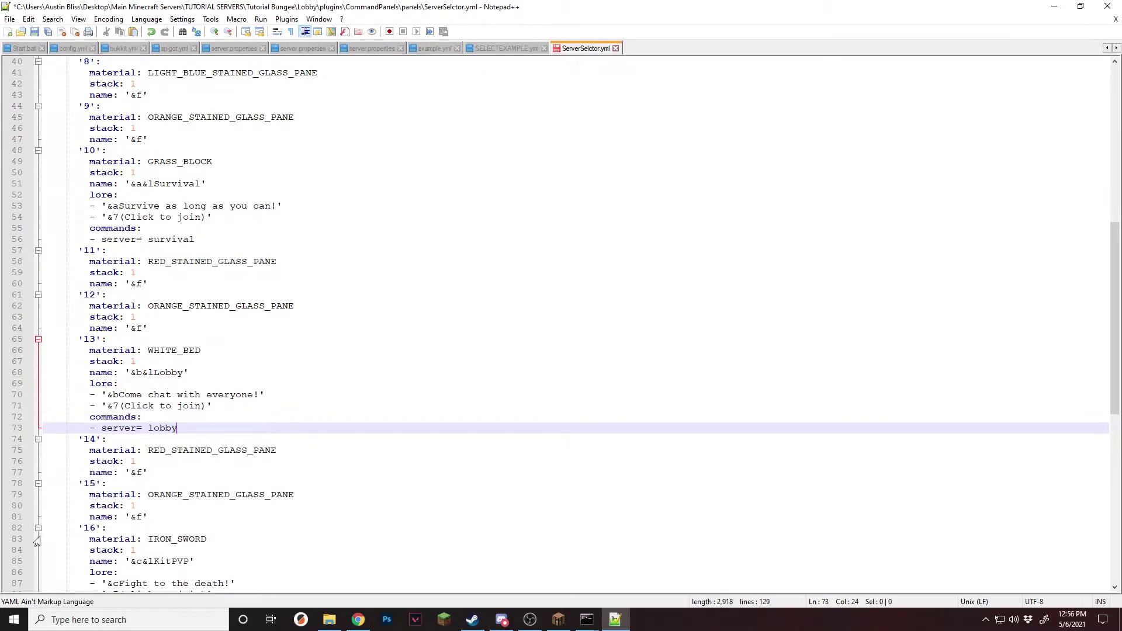
- Add 'commands:' with '- server= kitpvp' under the KitPvP item's lore
{"action": "scroll", "coordinate": [241, 507], "scroll_direction": "down", "scroll_amount": 2}
{"action": "left_click", "coordinate": [226, 529]}
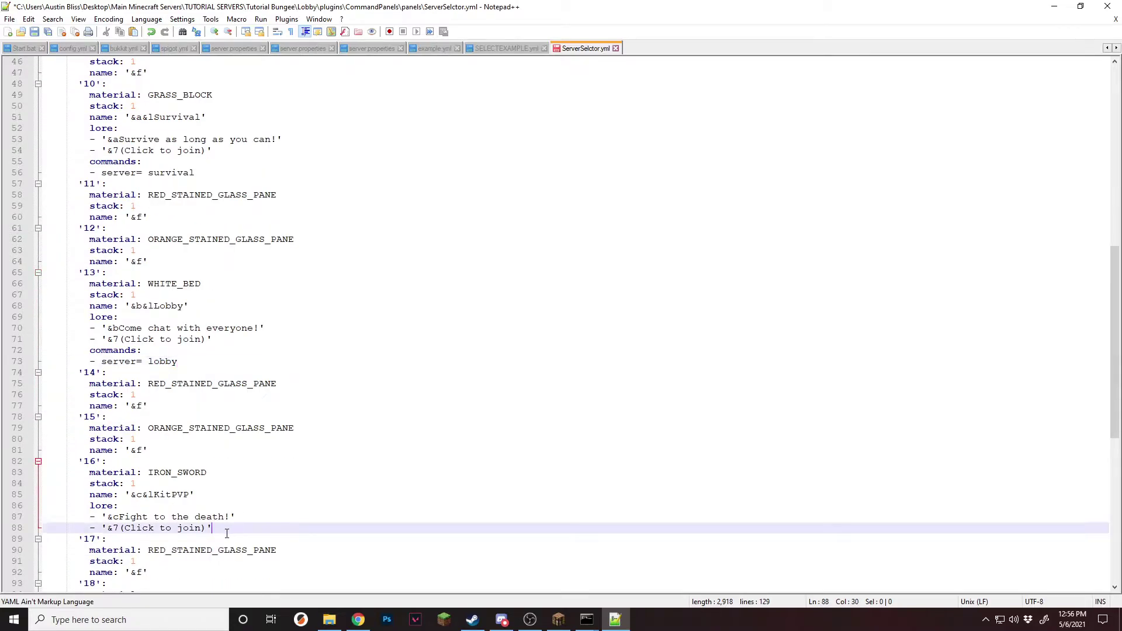
{"action": "key", "text": "Return"}
{"action": "type", "text": "commands:"}
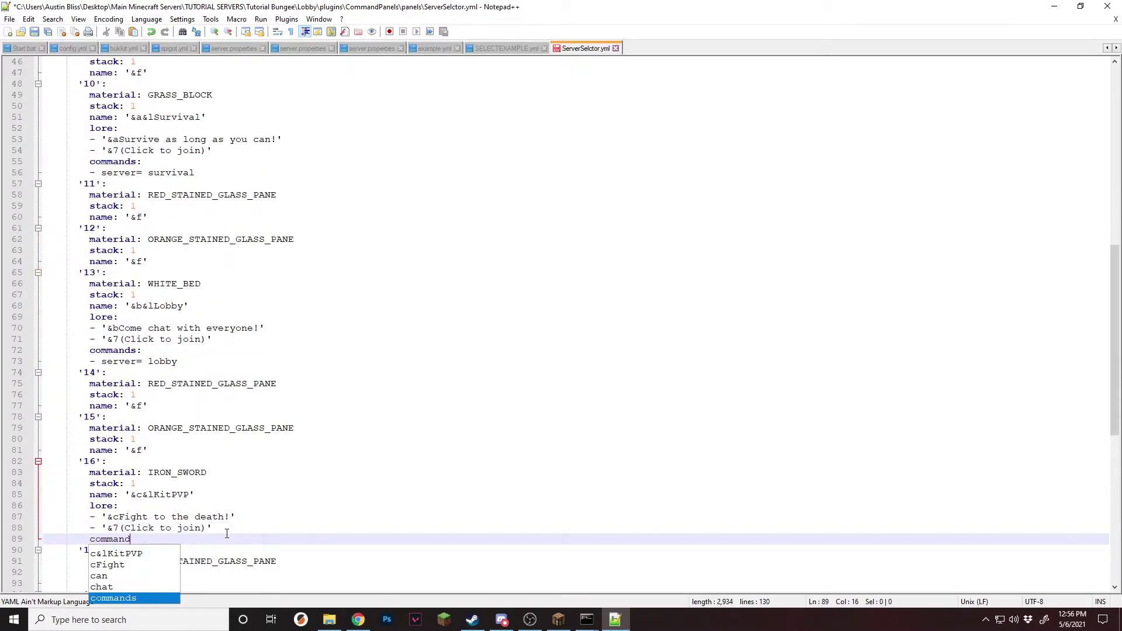
{"action": "key", "text": "Return"}
{"action": "type", "text": "- server= lobby"}
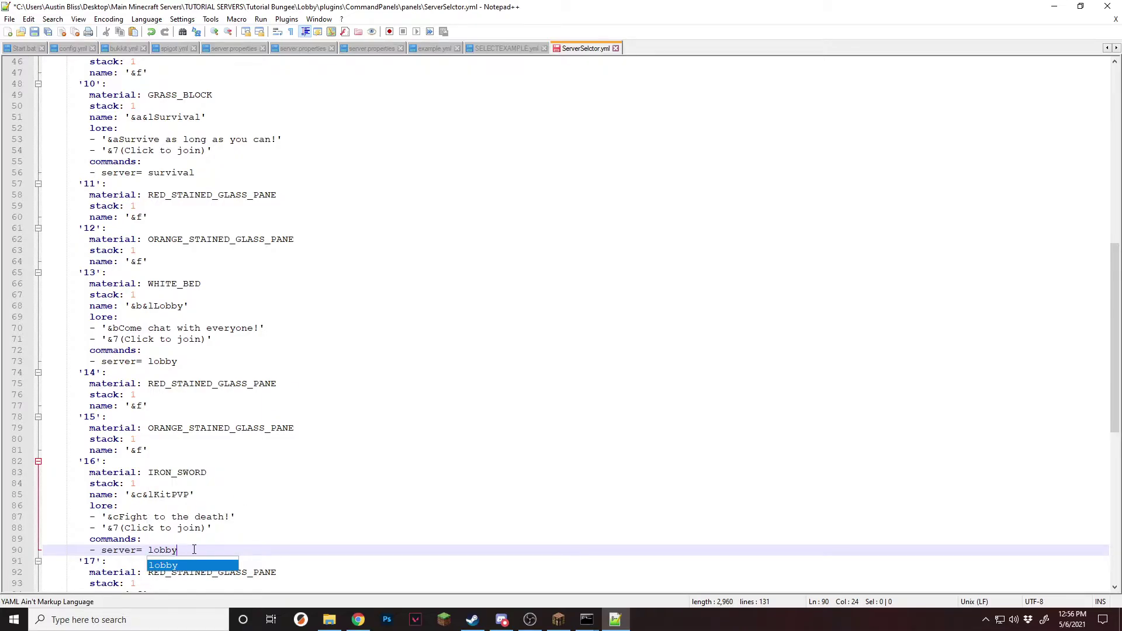
{"action": "key", "text": "BackSpace"}
{"action": "key", "text": "BackSpace"}
{"action": "key", "text": "BackSpace"}
{"action": "key", "text": "BackSpace"}
{"action": "key", "text": "BackSpace"}
{"action": "type", "text": "kitpvp"}
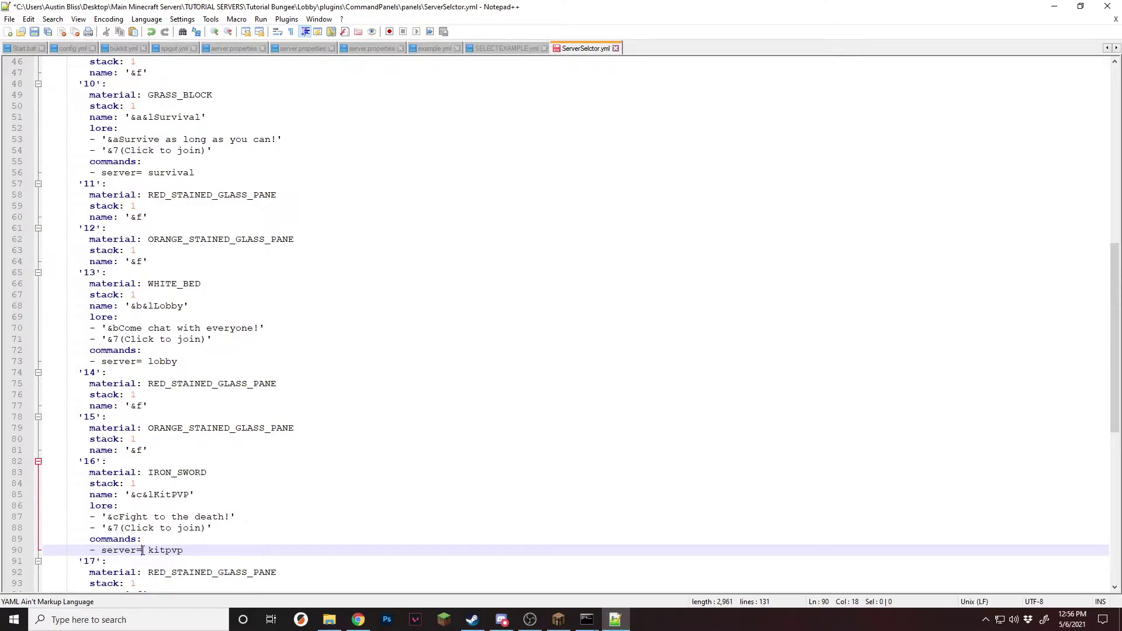
{"action": "left_click_drag", "start_coordinate": [143, 550], "coordinate": [104, 552]}
{"action": "left_click", "coordinate": [210, 552]}
{"action": "left_click_drag", "start_coordinate": [194, 551], "coordinate": [148, 550]}
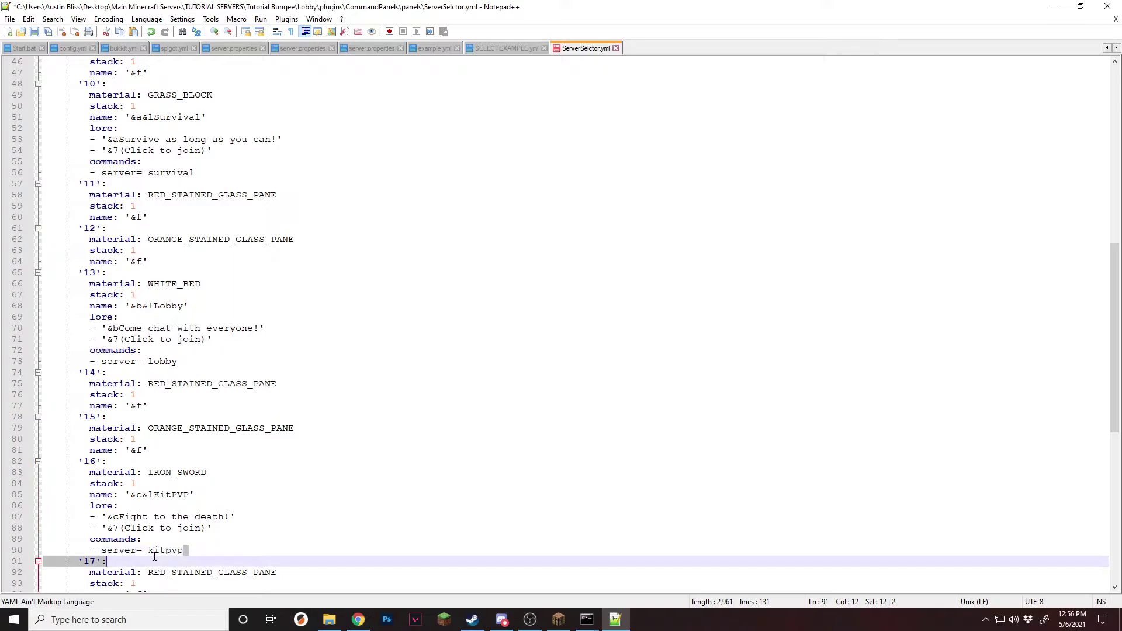
{"action": "left_click", "coordinate": [192, 551]}
- Save the server selector file
{"action": "left_click", "coordinate": [351, 327]}
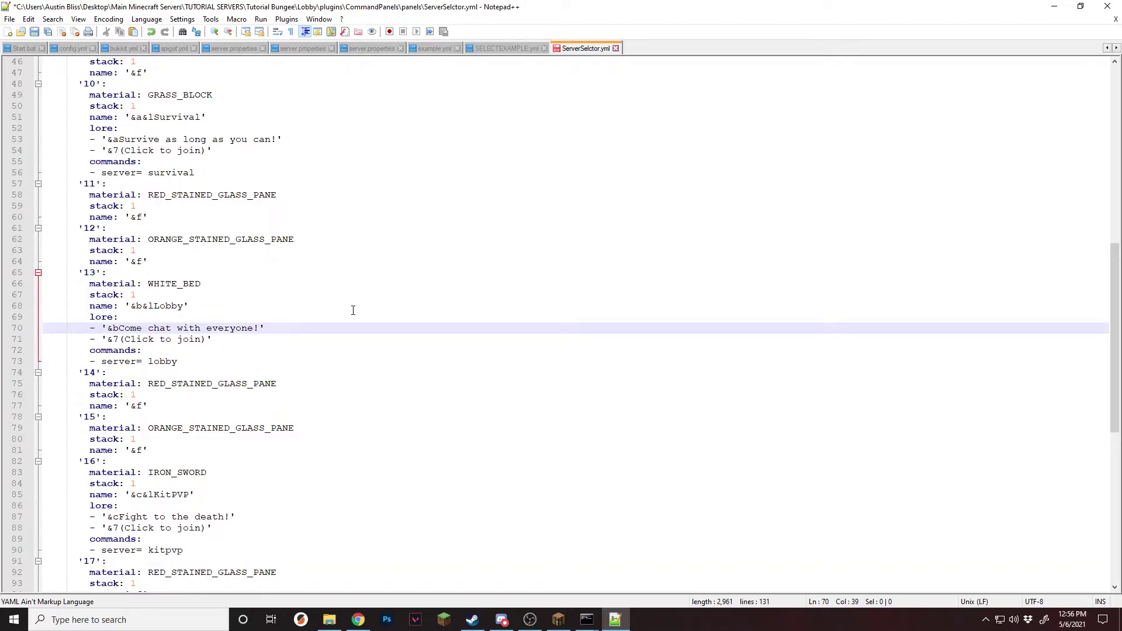
{"action": "scroll", "coordinate": [345, 350], "scroll_direction": "up", "scroll_amount": 2}
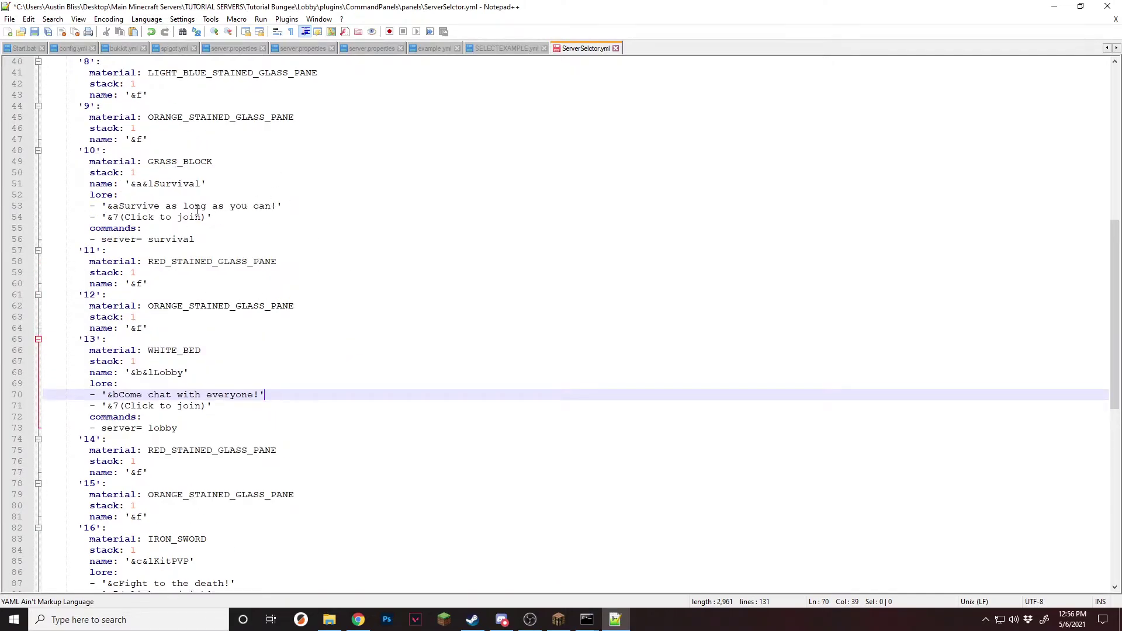
{"action": "key", "text": "ctrl+s"}
- Try the commandpanel.panel.admin permission on the perm line
{"action": "scroll", "coordinate": [415, 282], "scroll_direction": "up", "scroll_amount": 13}
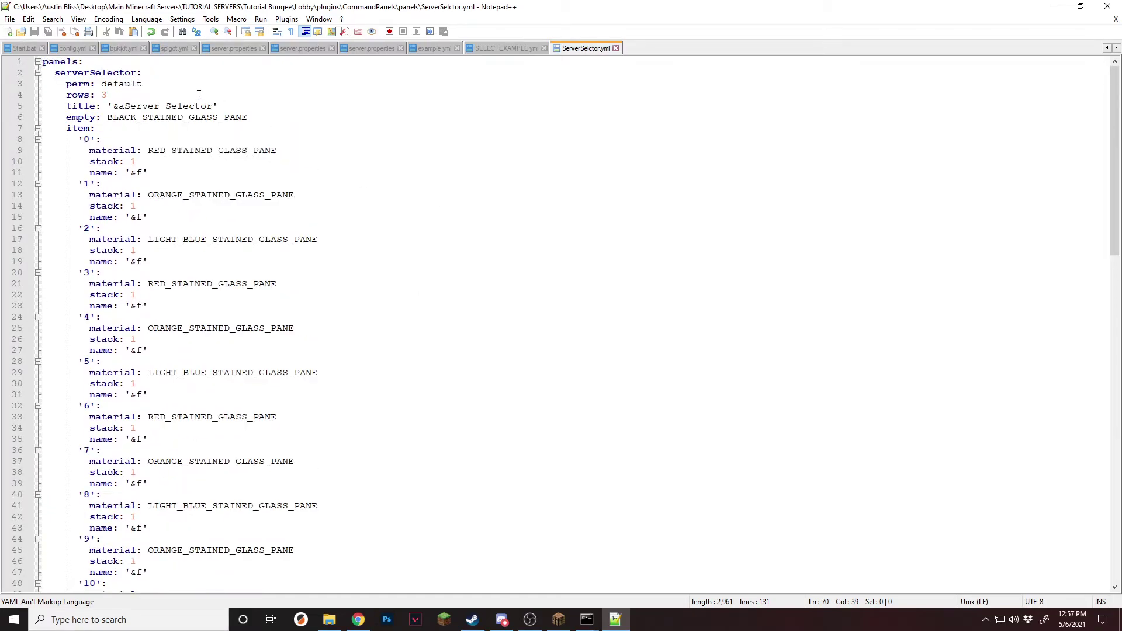
{"action": "triple_click", "coordinate": [158, 85]}
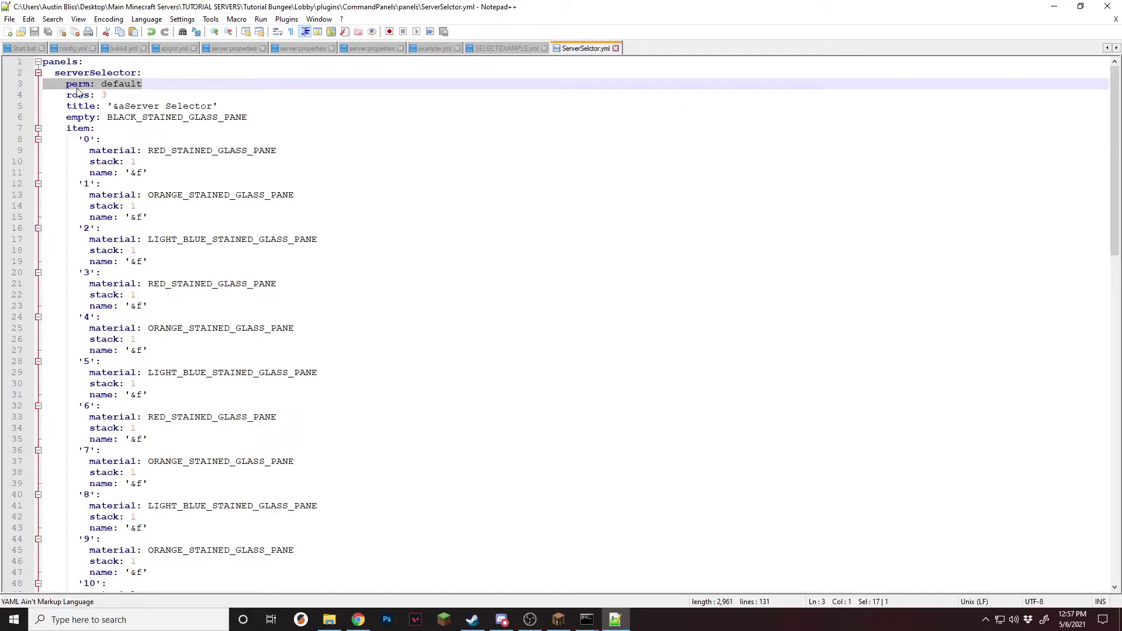
{"action": "left_click", "coordinate": [159, 88]}
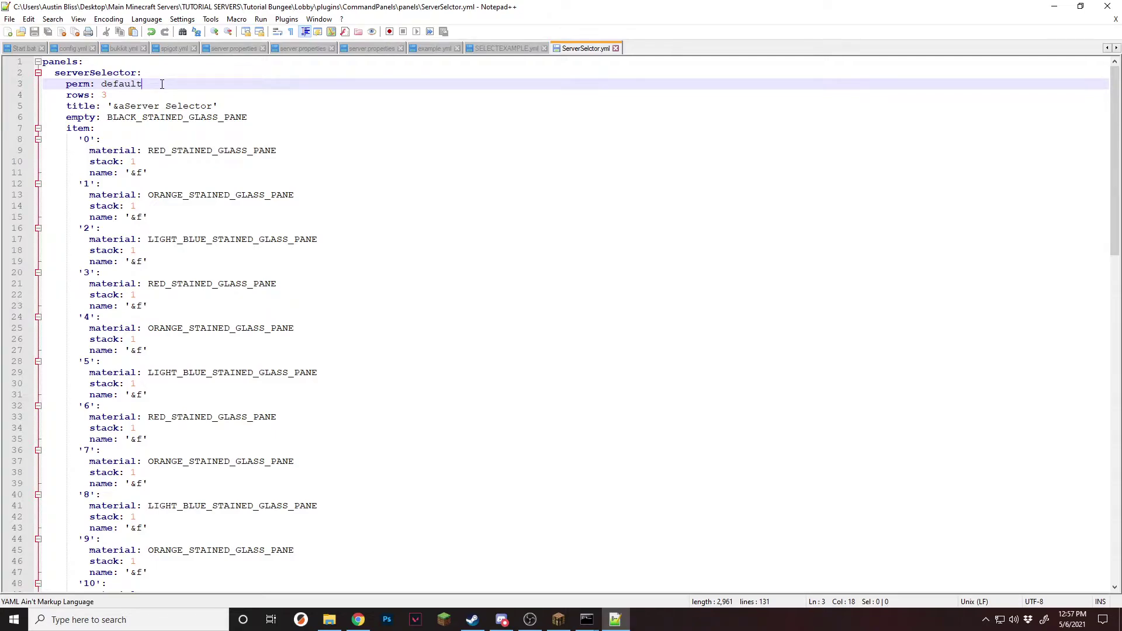
{"action": "type", "text": "commands"}
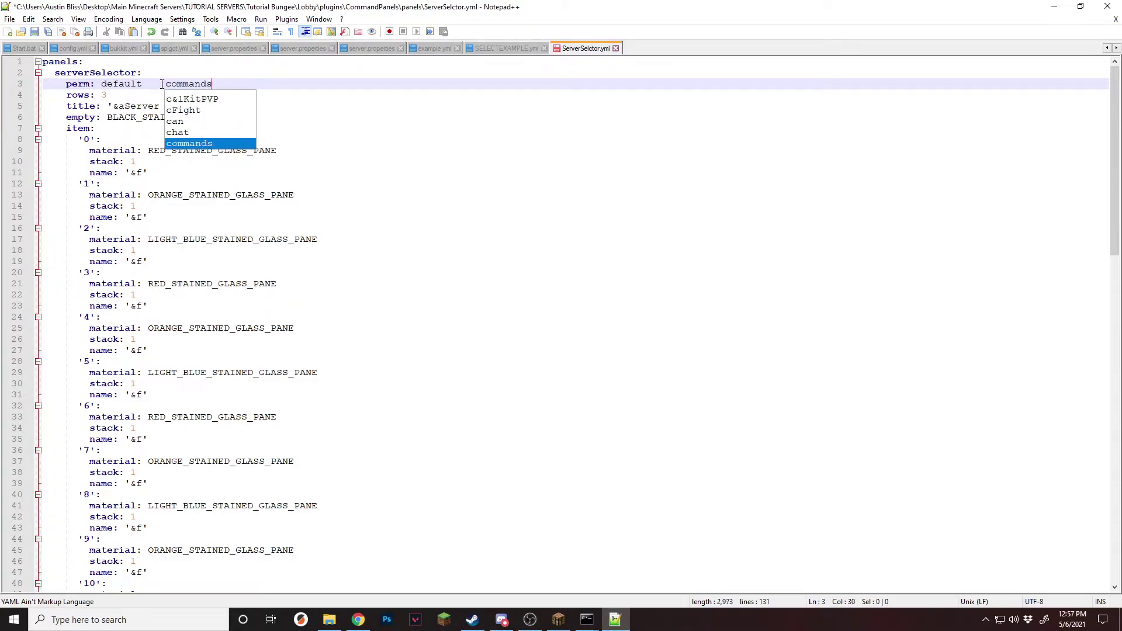
{"action": "key", "text": "Escape"}
{"action": "key", "text": "BackSpace"}
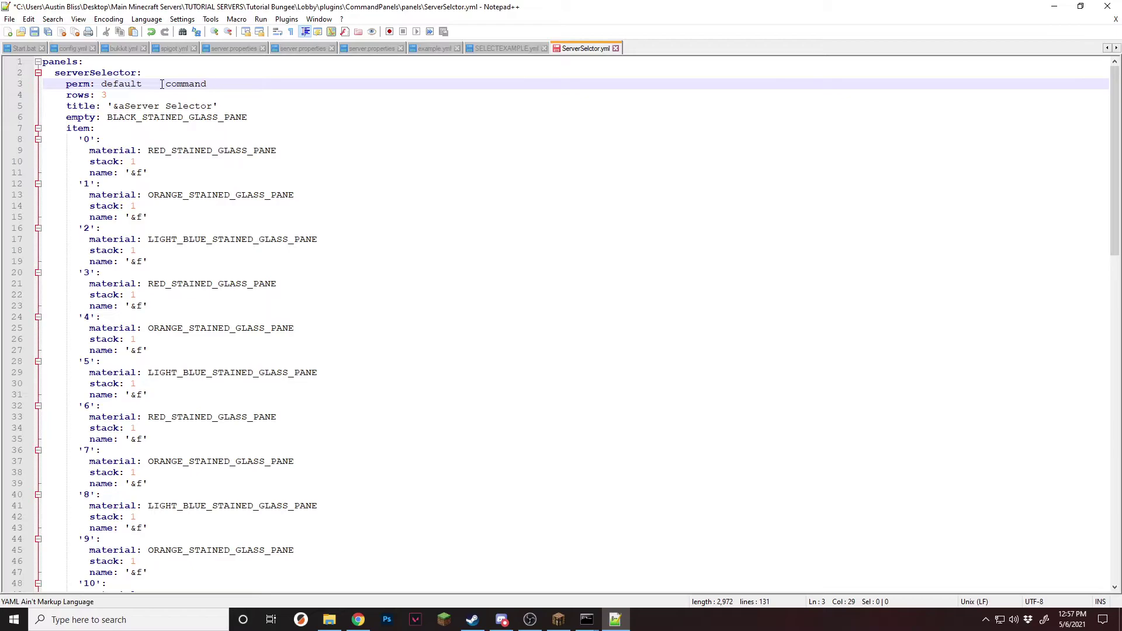
{"action": "type", "text": "panel.pa"}
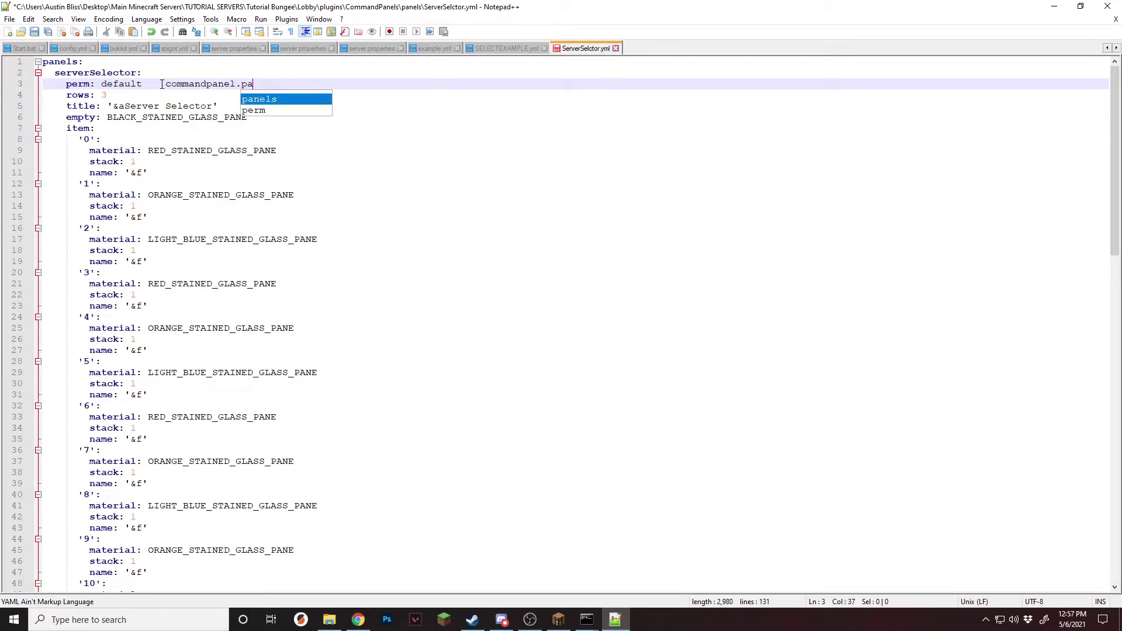
{"action": "type", "text": "nel."}
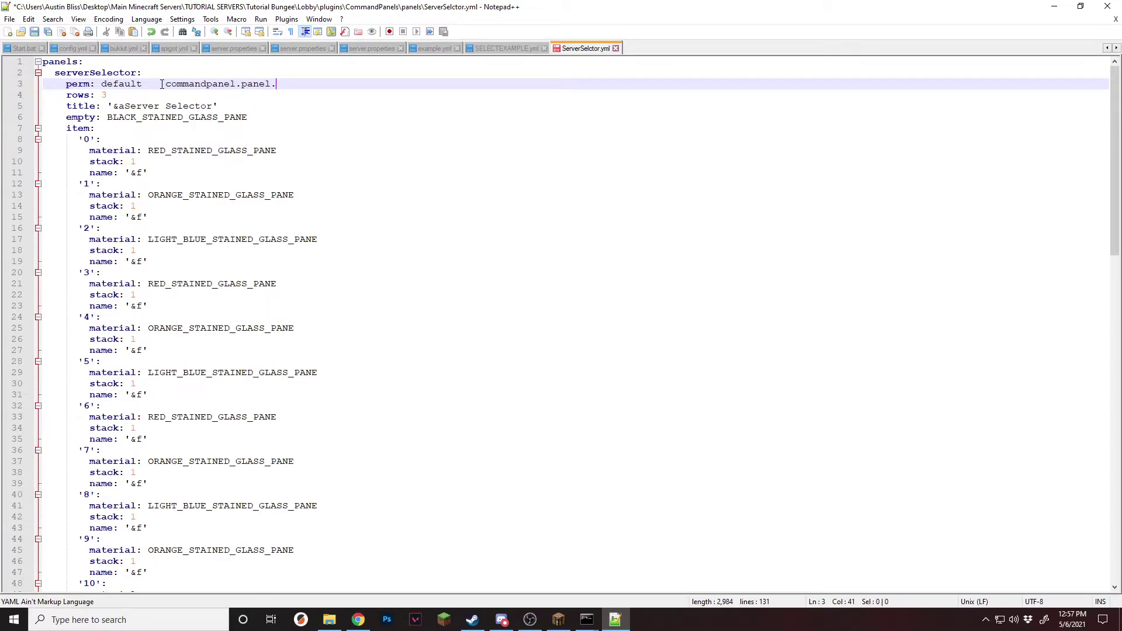
{"action": "type", "text": "admin"}
- Set perm back to default and save the file
{"action": "left_click_drag", "start_coordinate": [143, 83], "coordinate": [103, 85]}
{"action": "key", "text": "BackSpace"}
{"action": "type", "text": "admin"}
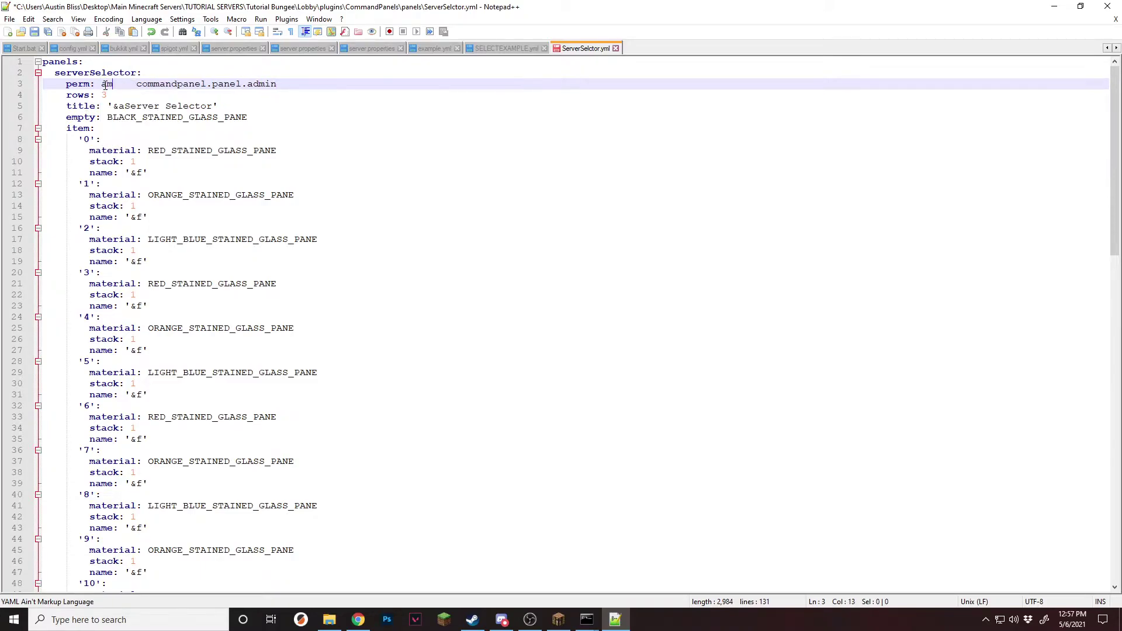
{"action": "left_click_drag", "start_coordinate": [332, 84], "coordinate": [154, 85]}
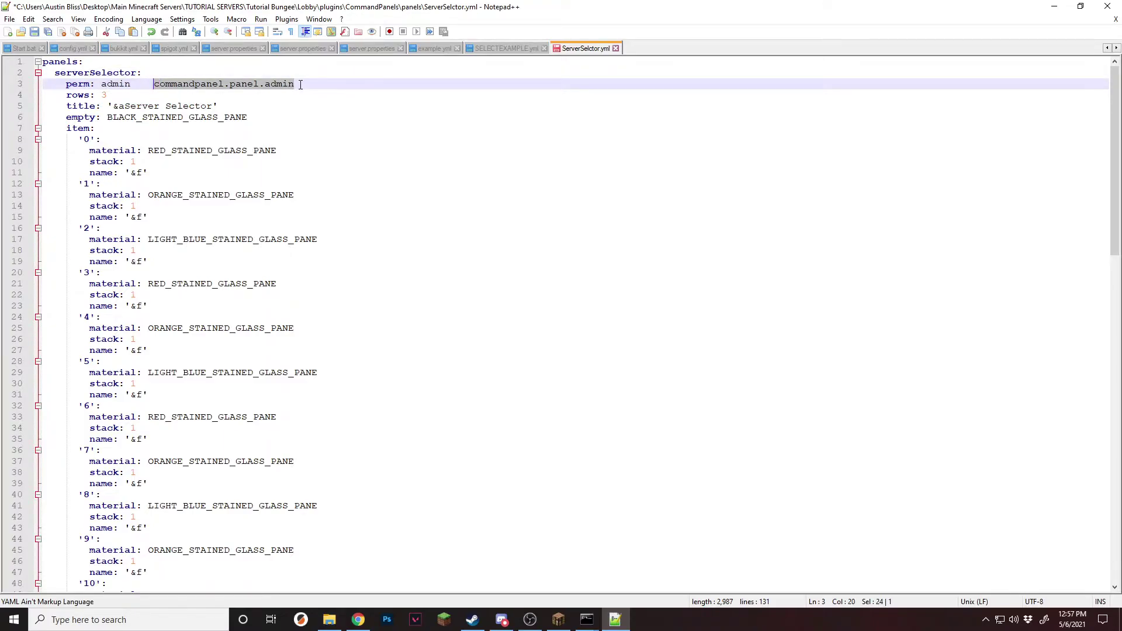
{"action": "left_click_drag", "start_coordinate": [301, 84], "coordinate": [103, 83]}
{"action": "type", "text": "default"}
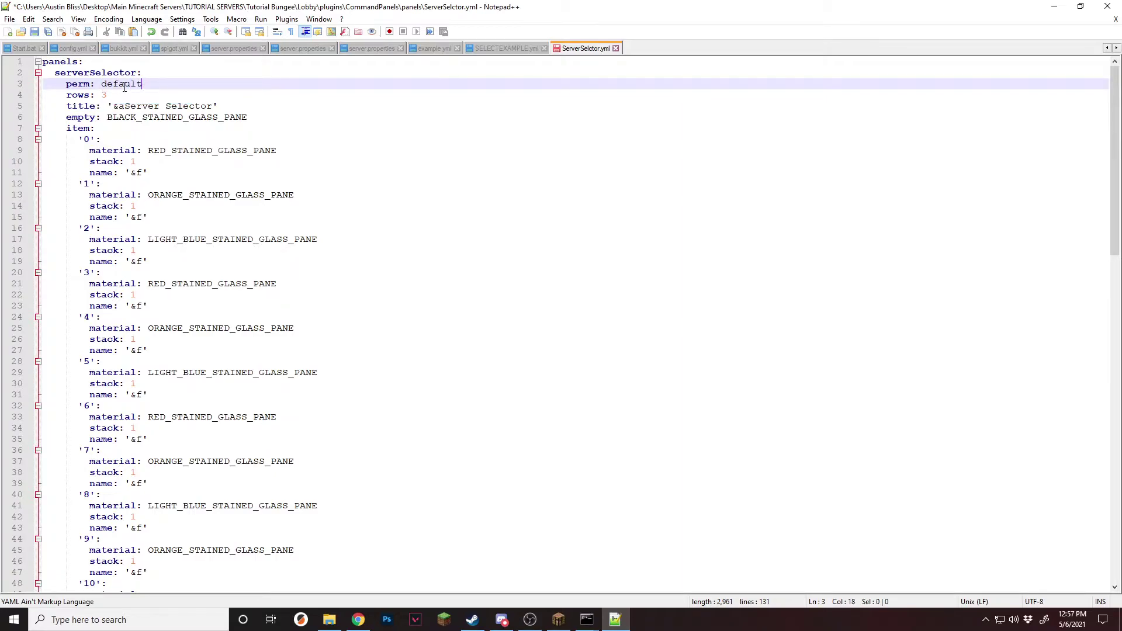
{"action": "key", "text": "ctrl+s"}
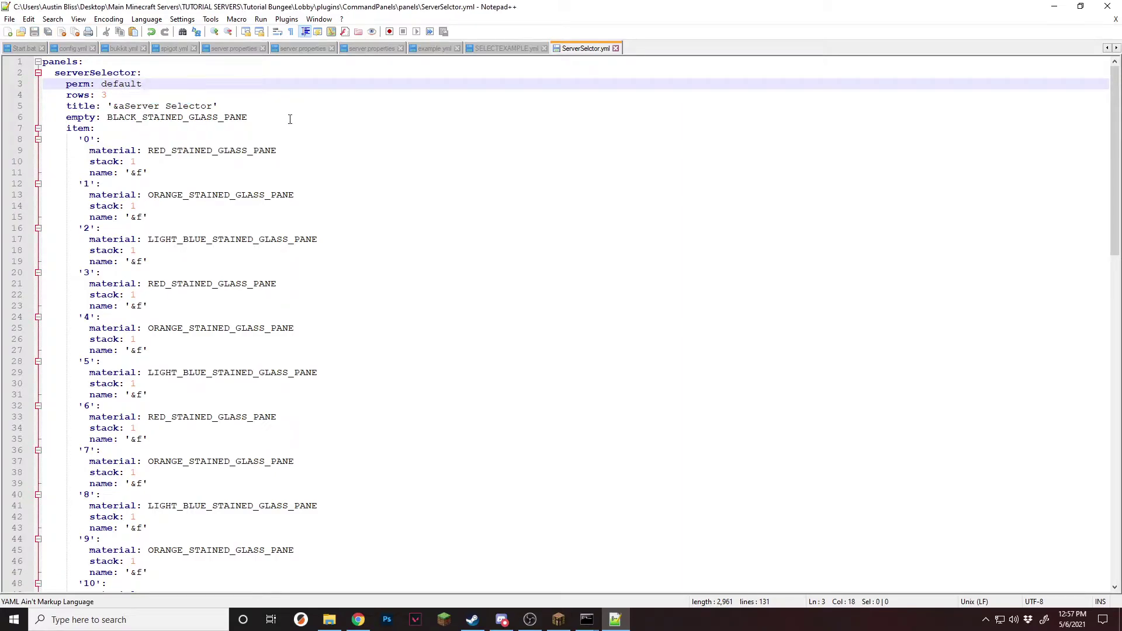
- Start a new 'open-with-item:' line below the empty pane setting
{"action": "left_click", "coordinate": [290, 118]}
{"action": "key", "text": "Return"}
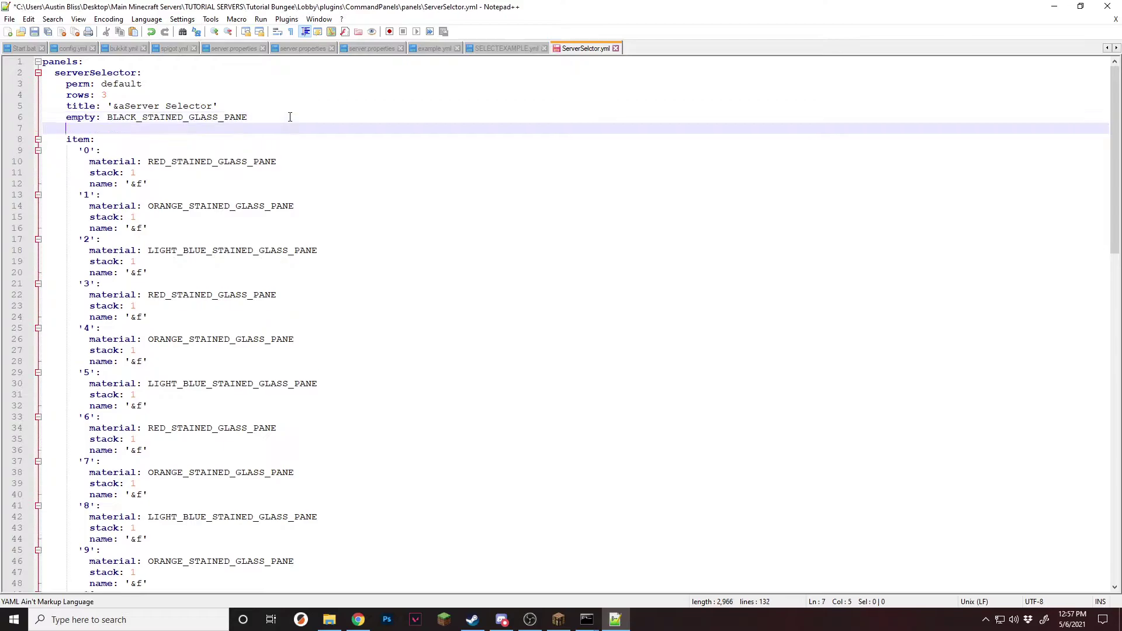
{"action": "type", "text": "open-with-i"}
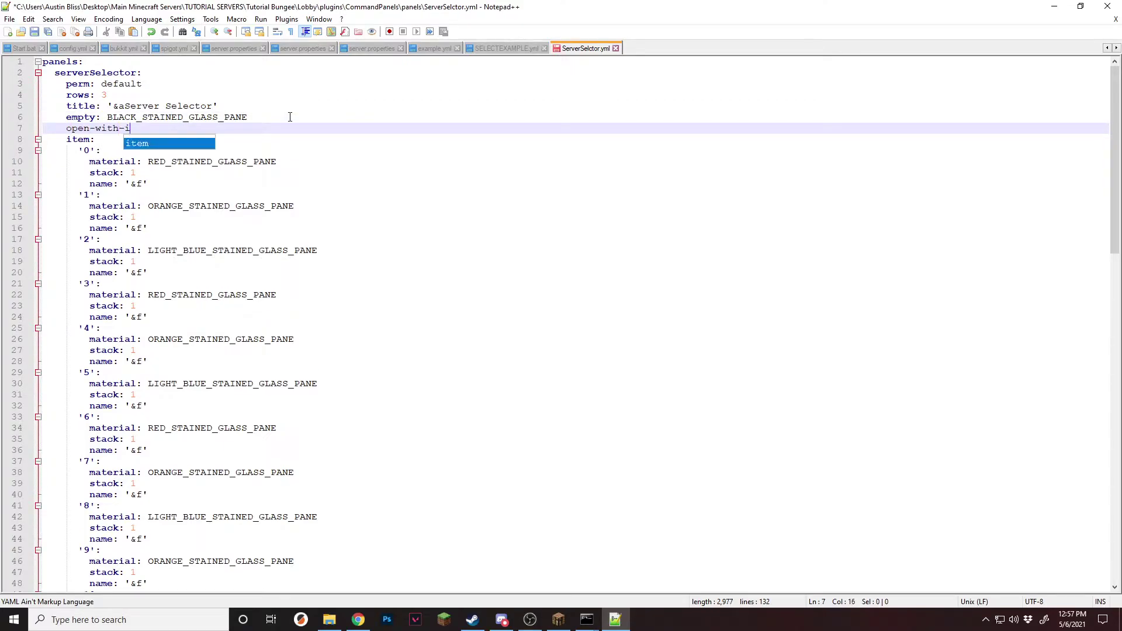
{"action": "type", "text": "tem:"}
- Add 'material: COMPASS' under open-with-item
{"action": "key", "text": "Return"}
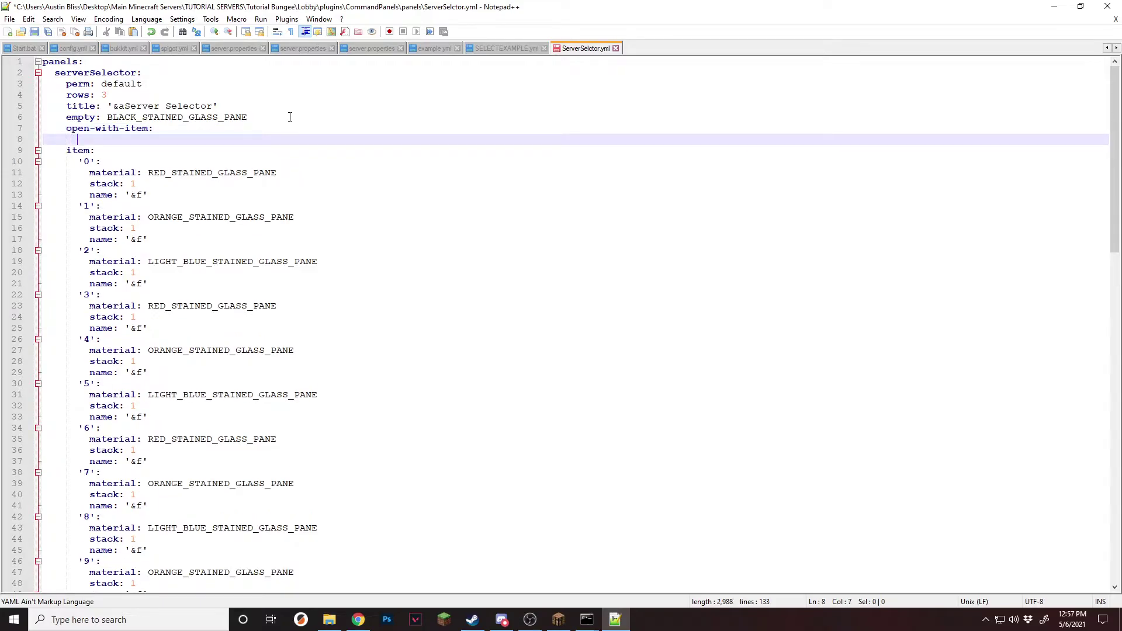
{"action": "left_click_drag", "start_coordinate": [163, 131], "coordinate": [67, 129]}
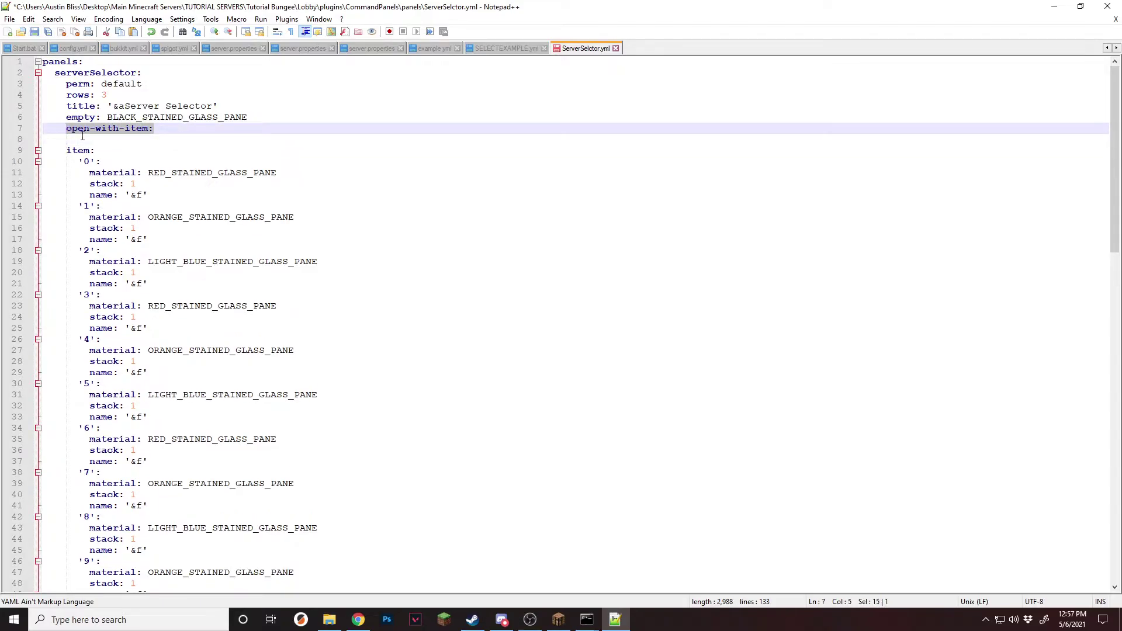
{"action": "left_click", "coordinate": [76, 140]}
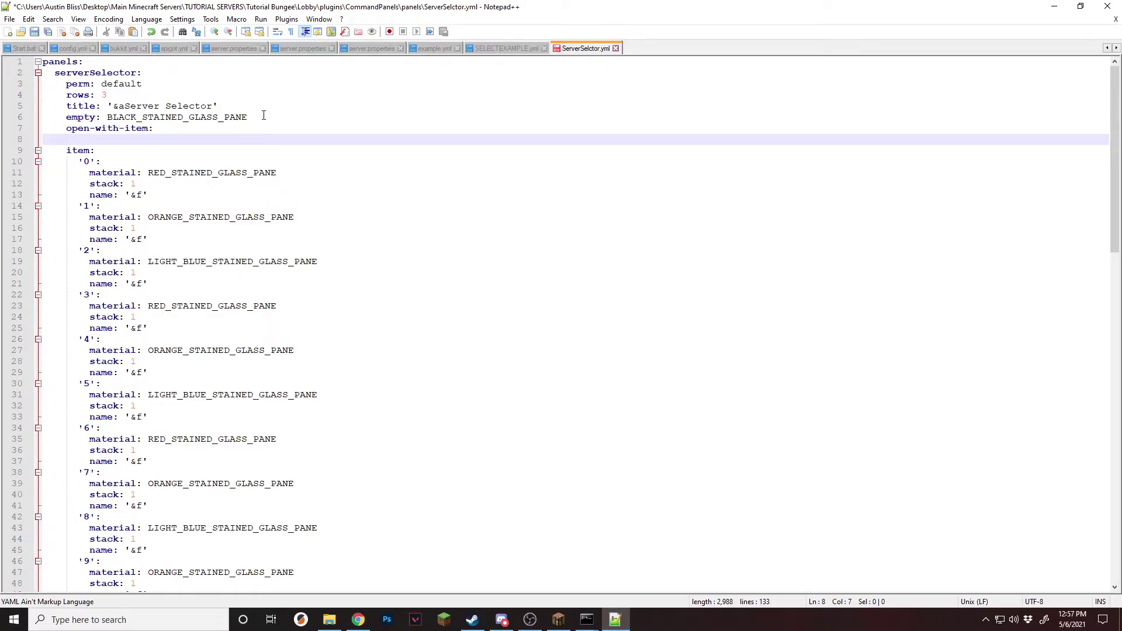
{"action": "type", "text": "ma"}
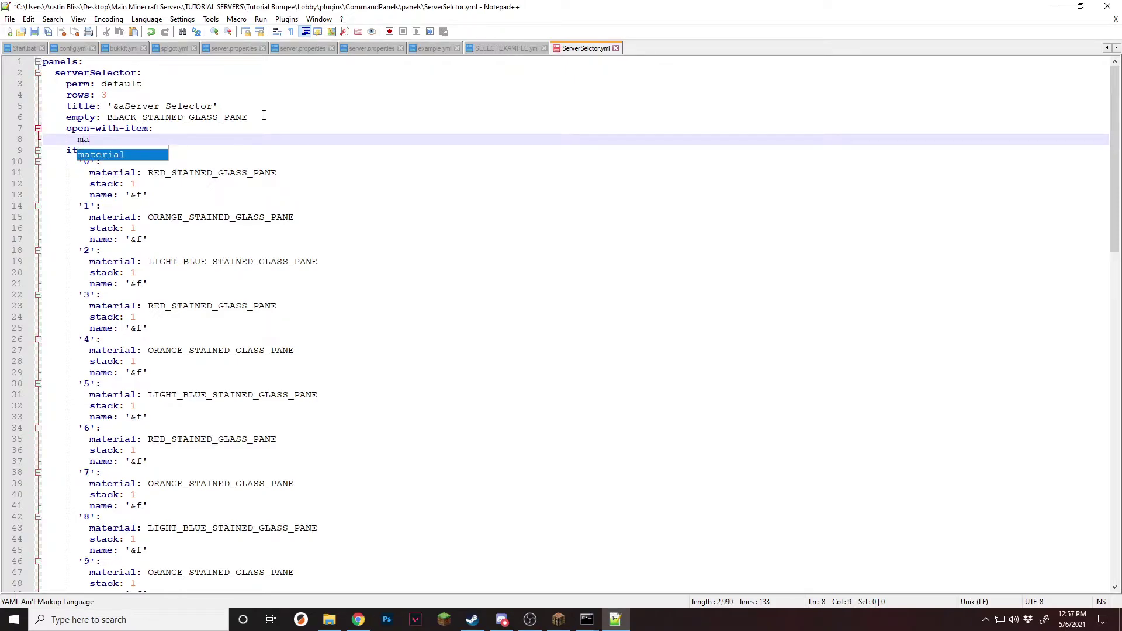
{"action": "type", "text": "terial: COMPASS"}
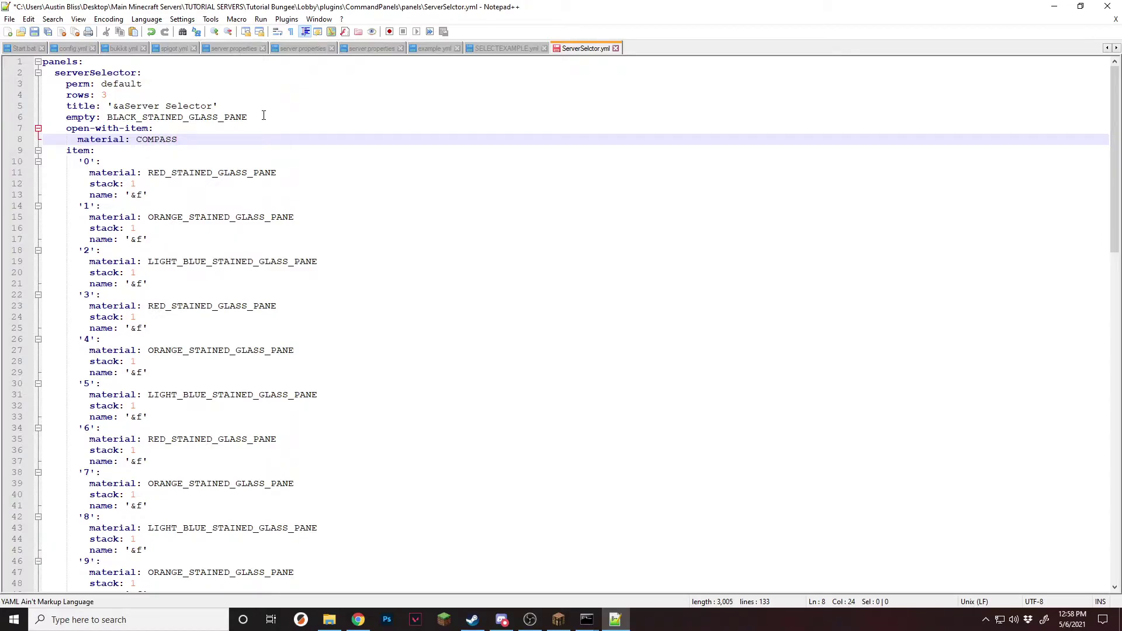
{"action": "key", "text": "Return"}
- Name the compass '&7[&aServer Selector&7]' and save ServerSelector.yml
{"action": "type", "text": "name:"}
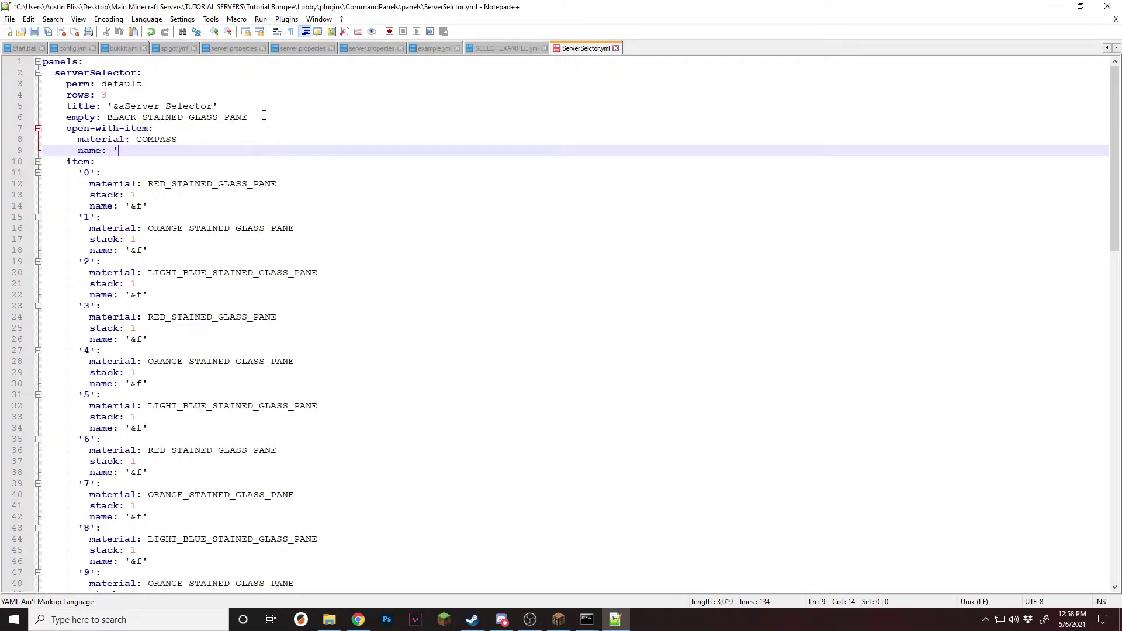
{"action": "type", "text": "Austin's"}
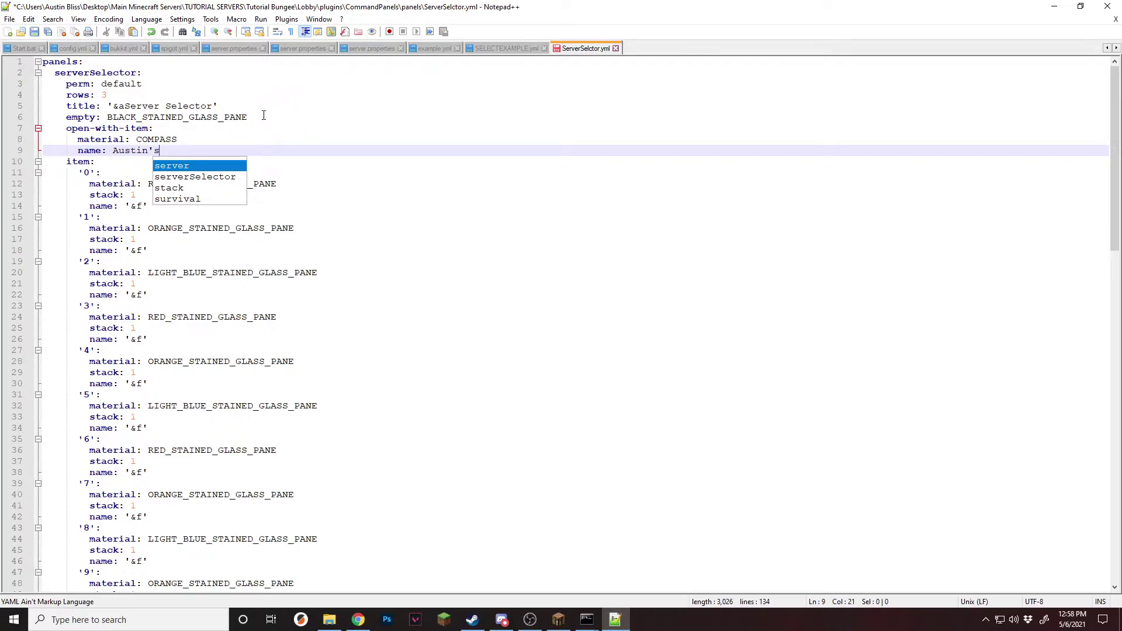
{"action": "type", "text": "\""}
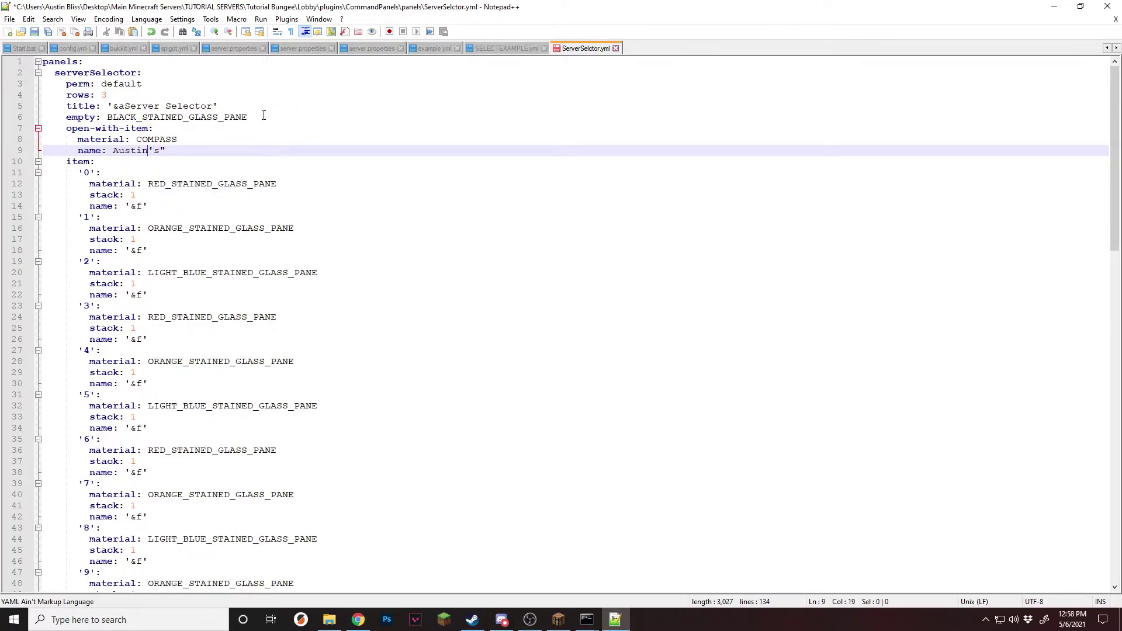
{"action": "type", "text": "\""}
{"action": "key", "text": "BackSpace"}
{"action": "key", "text": "BackSpace"}
{"action": "key", "text": "BackSpace"}
{"action": "key", "text": "BackSpace"}
{"action": "key", "text": "BackSpace"}
{"action": "key", "text": "BackSpace"}
{"action": "key", "text": "BackSpace"}
{"action": "type", "text": "&7[&aServer S"}
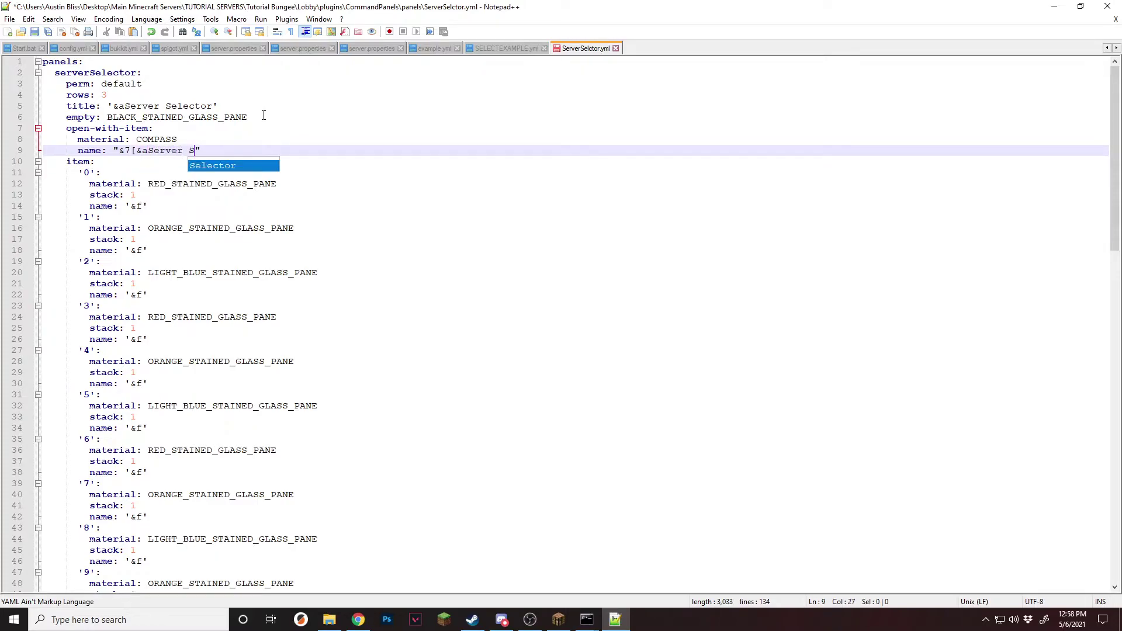
{"action": "type", "text": "elector&7"}
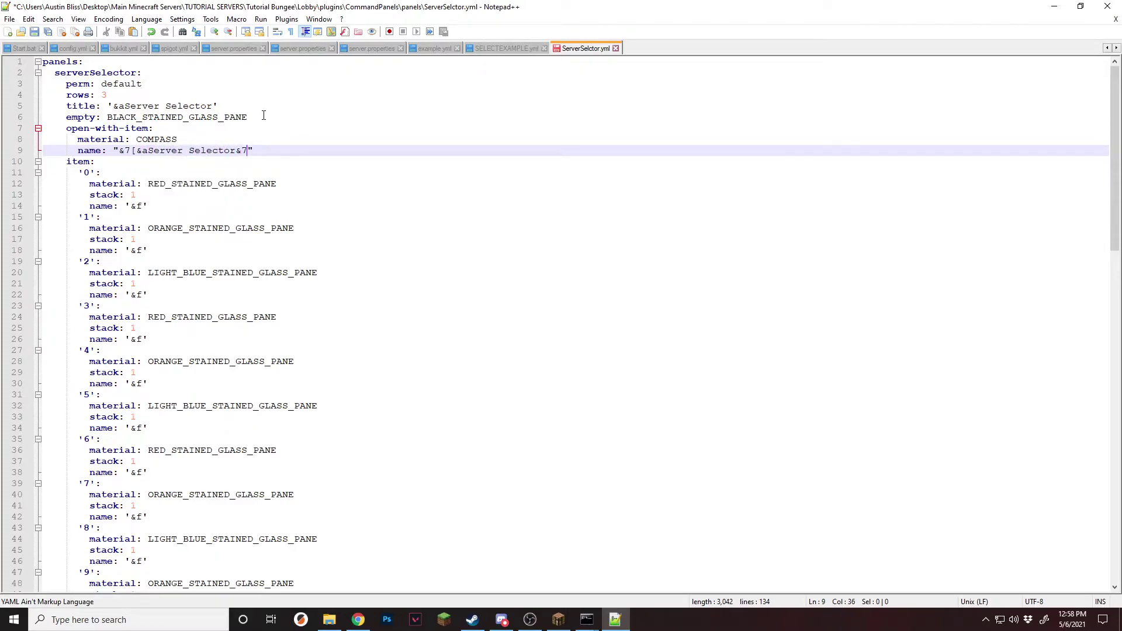
{"action": "left_click", "coordinate": [306, 151]}
{"action": "key", "text": "ctrl+s"}
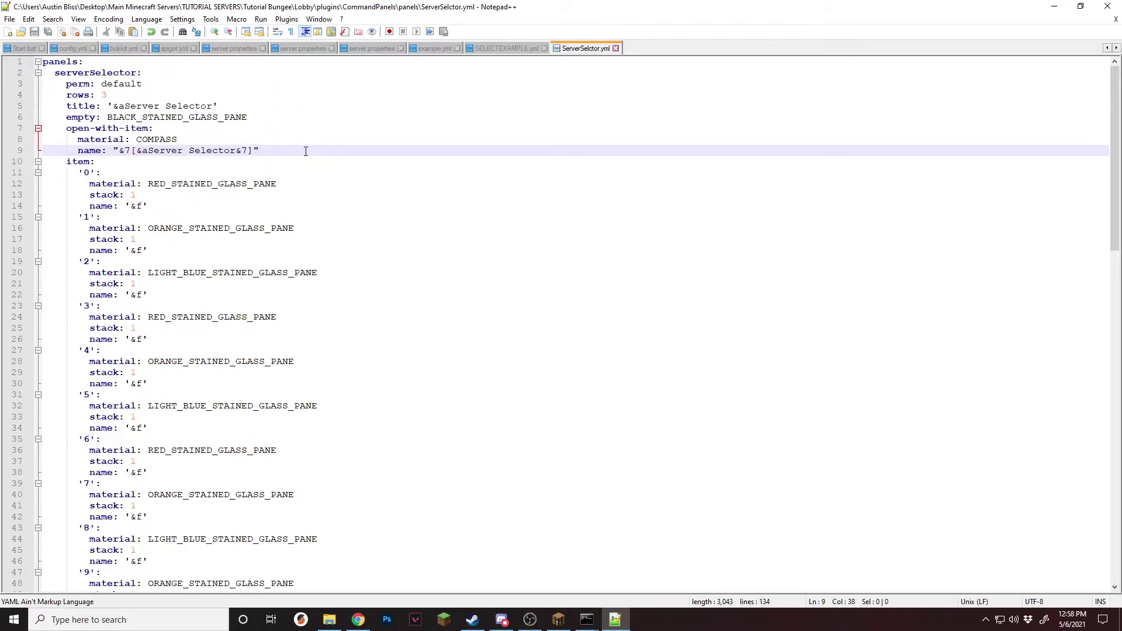
- Give the compass lore '&fClick me to open' and add a stationary: 4 setting
{"action": "key", "text": "Return"}
{"action": "type", "text": "lo"}
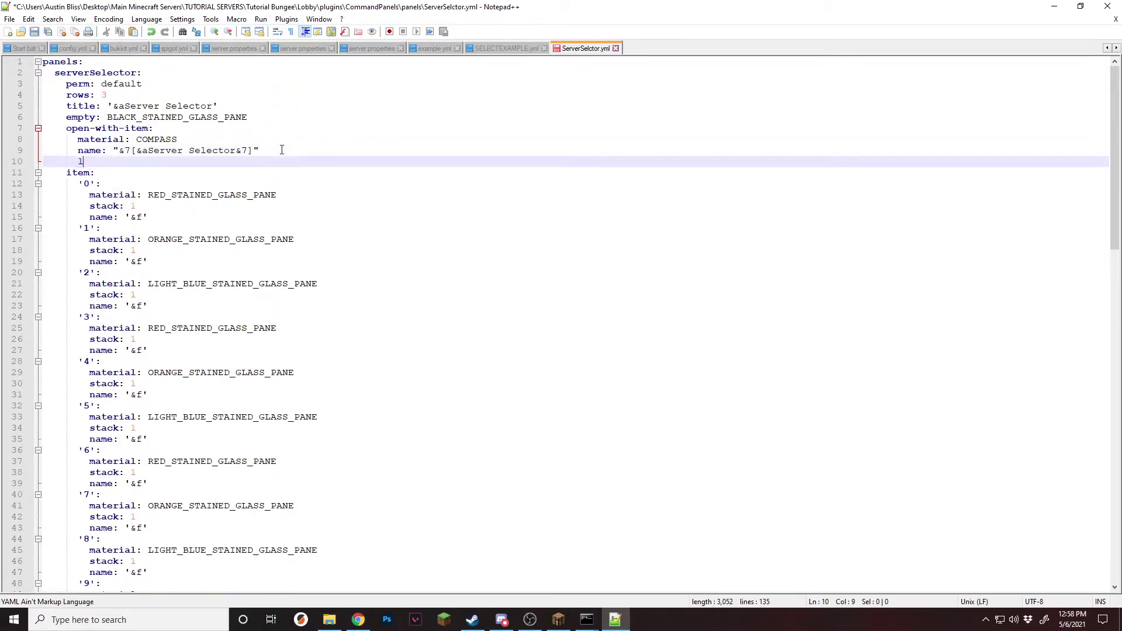
{"action": "type", "text": "re:"}
{"action": "key", "text": "Return"}
{"action": "type", "text": "- ''"}
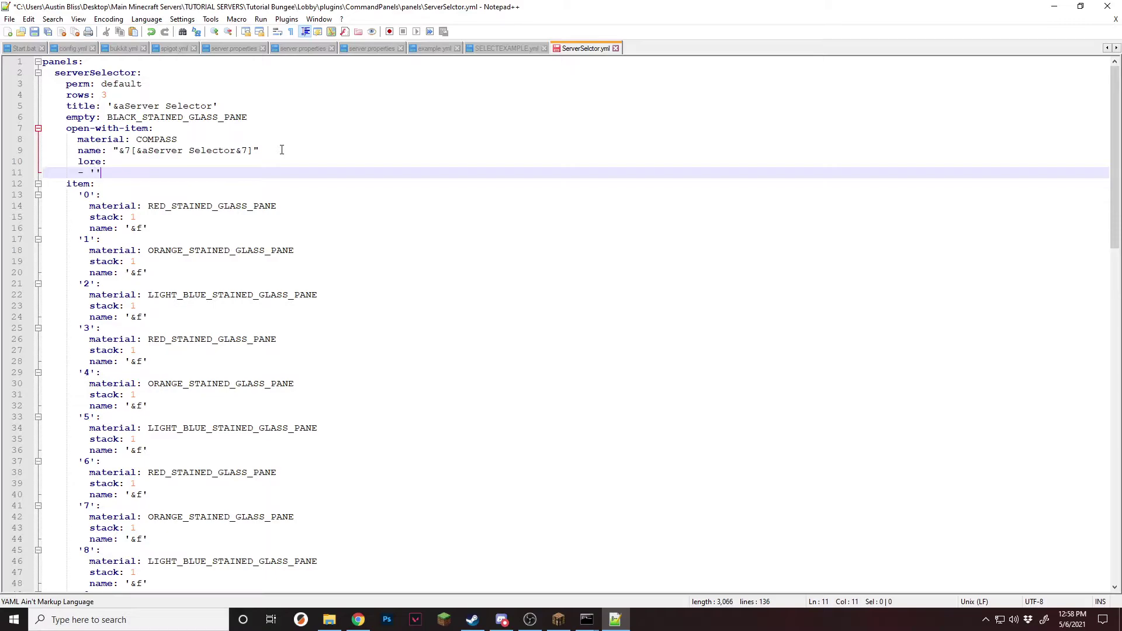
{"action": "type", "text": "Click me to o"}
{"action": "type", "text": "pen"}
{"action": "type", "text": "&f"}
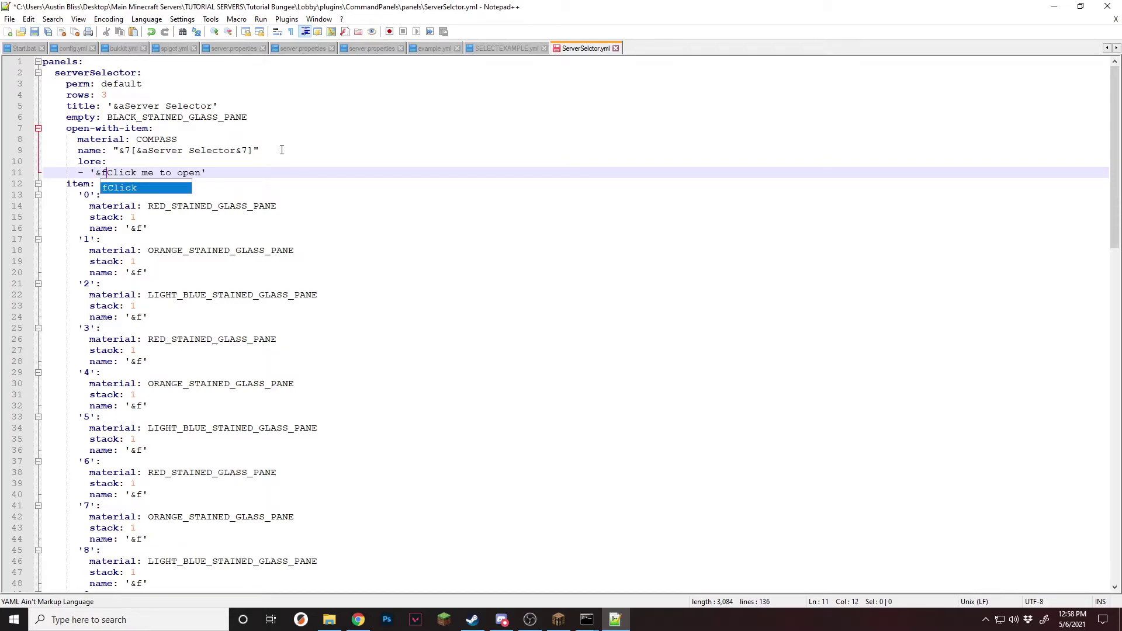
{"action": "left_click", "coordinate": [227, 173]}
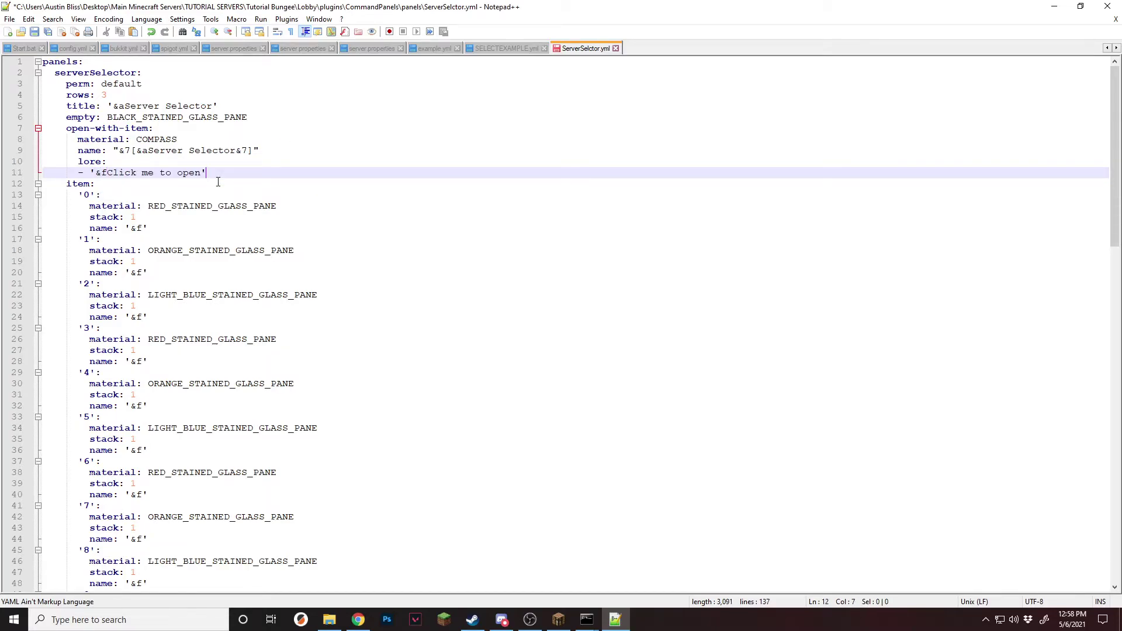
{"action": "key", "text": "Return"}
{"action": "type", "text": "stationa"}
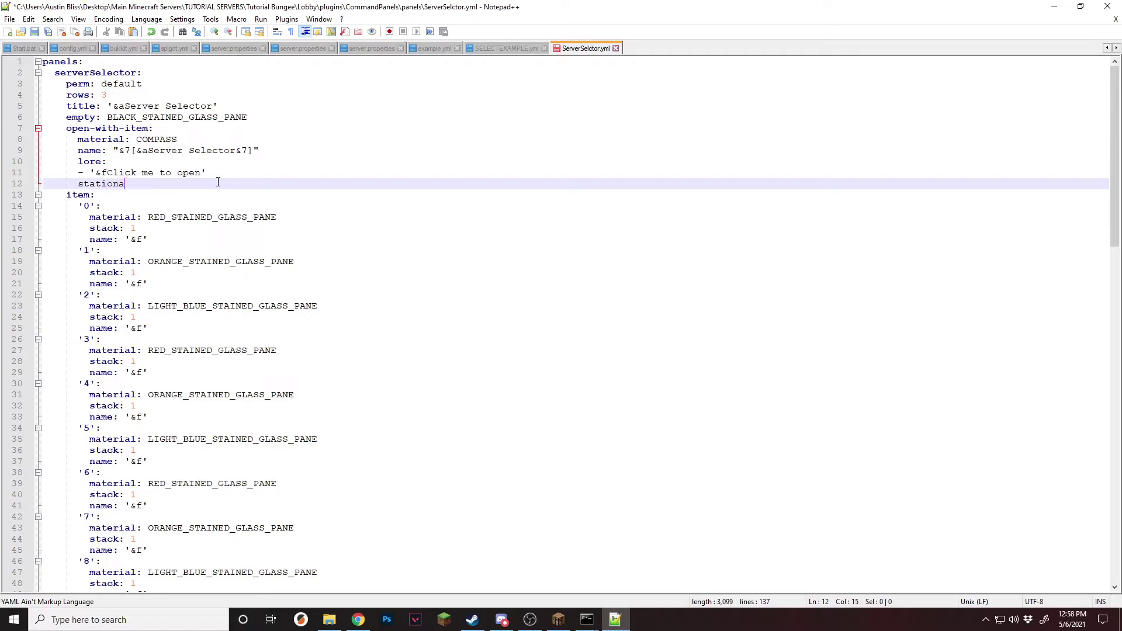
{"action": "type", "text": "ry: 4"}
- Add the command '- open= serverSelector', pasting the panel name, and save
{"action": "key", "text": "Return"}
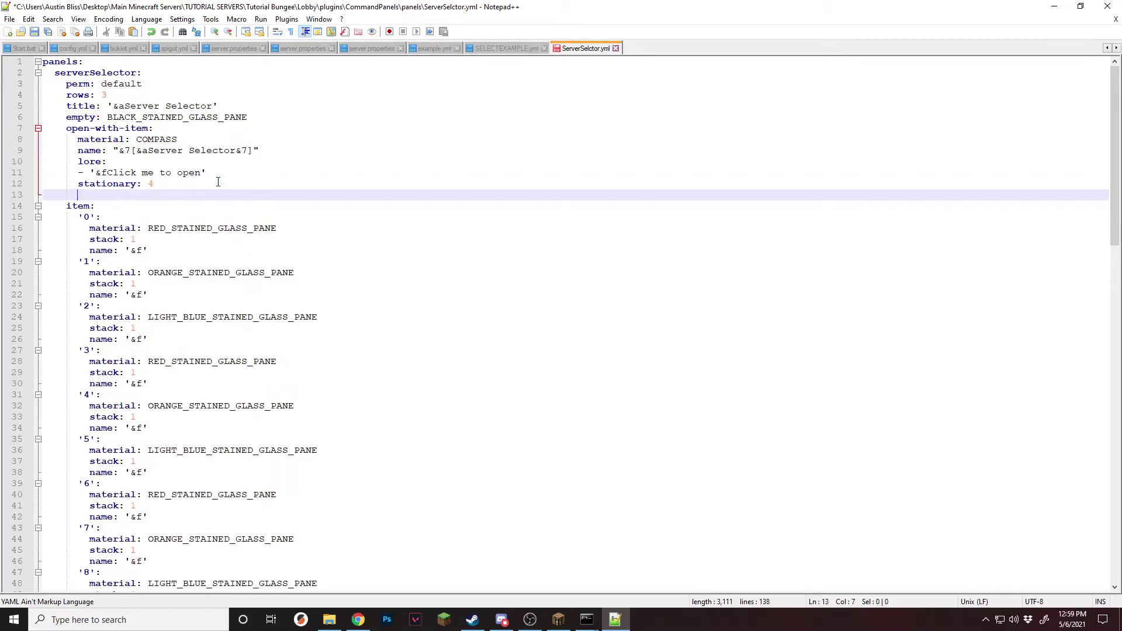
{"action": "type", "text": "commands:"}
{"action": "key", "text": "Return"}
{"action": "type", "text": "- open"}
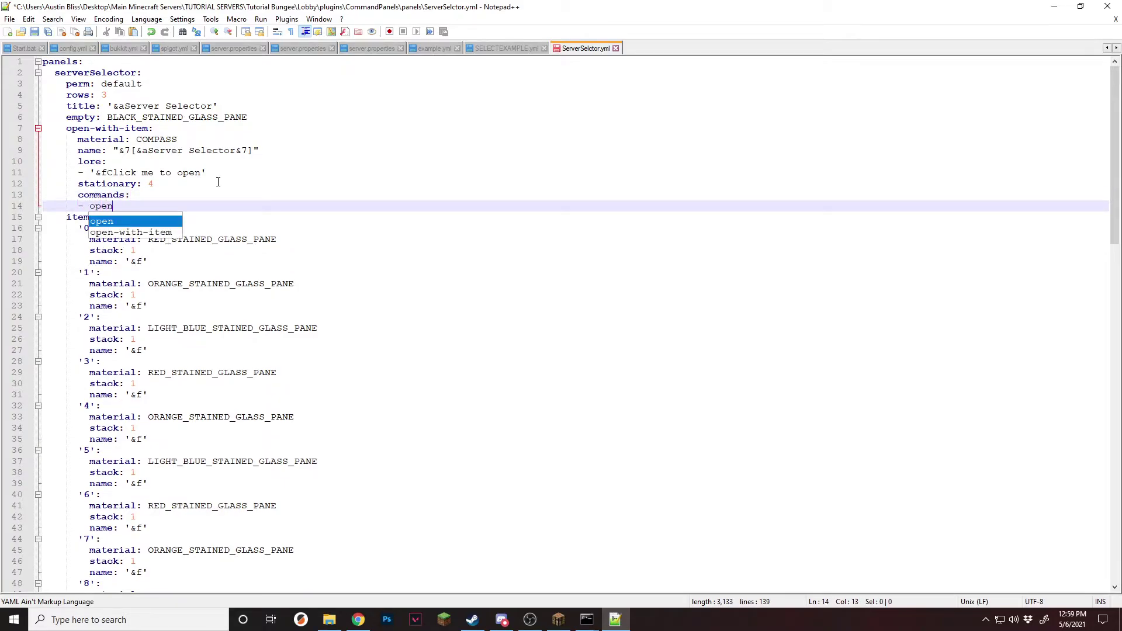
{"action": "type", "text": "="}
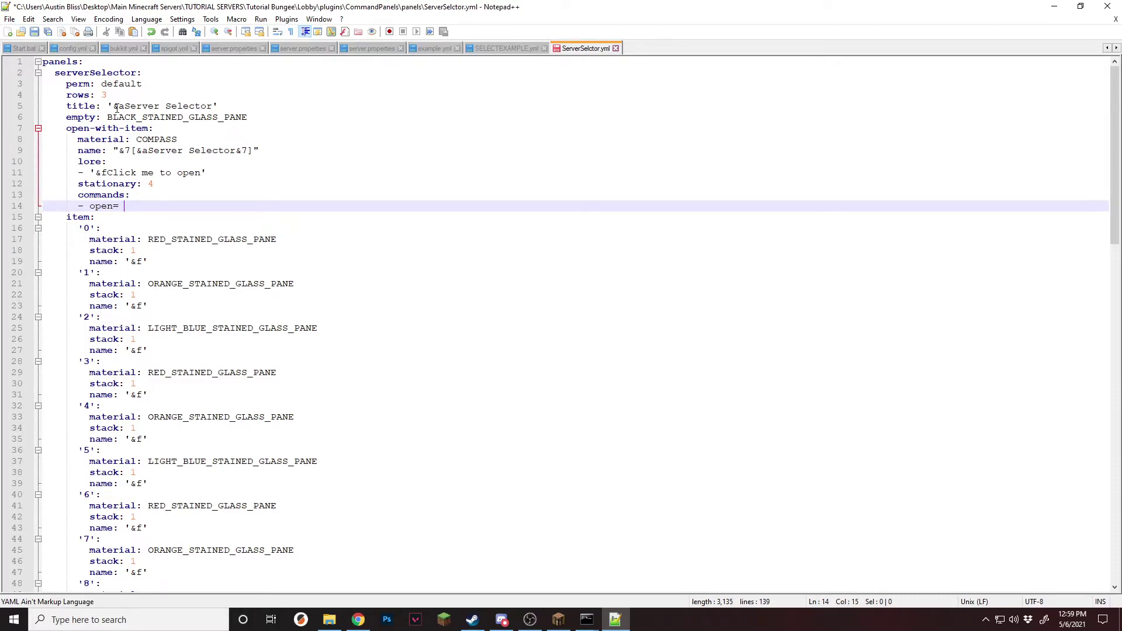
{"action": "left_click_drag", "start_coordinate": [139, 72], "coordinate": [53, 72]}
{"action": "key", "text": "ctrl+c"}
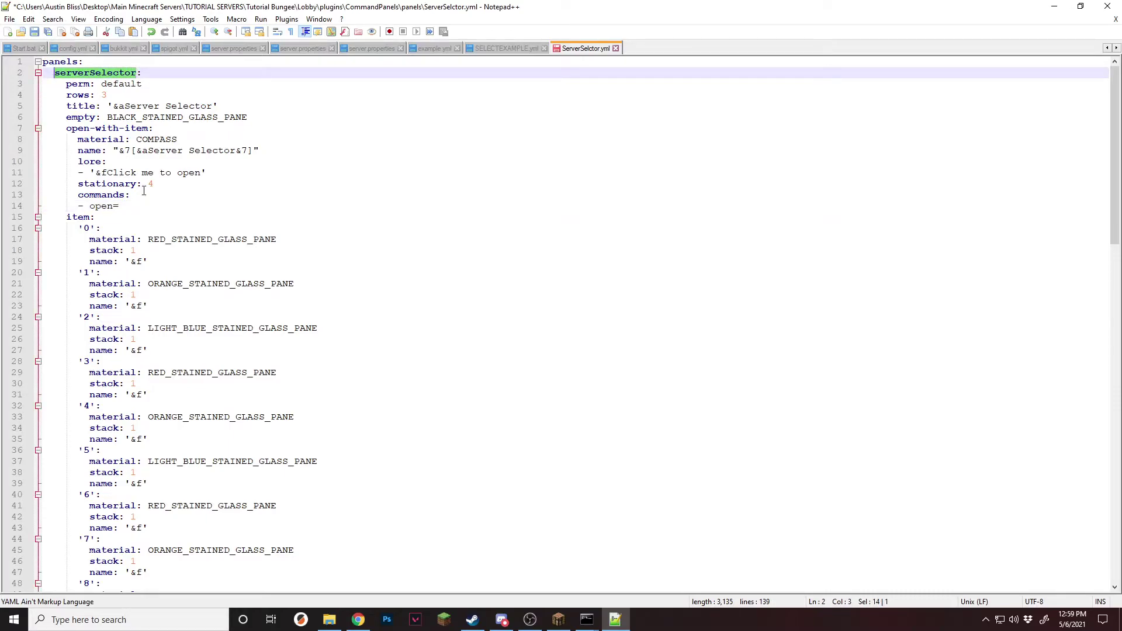
{"action": "left_click", "coordinate": [138, 211]}
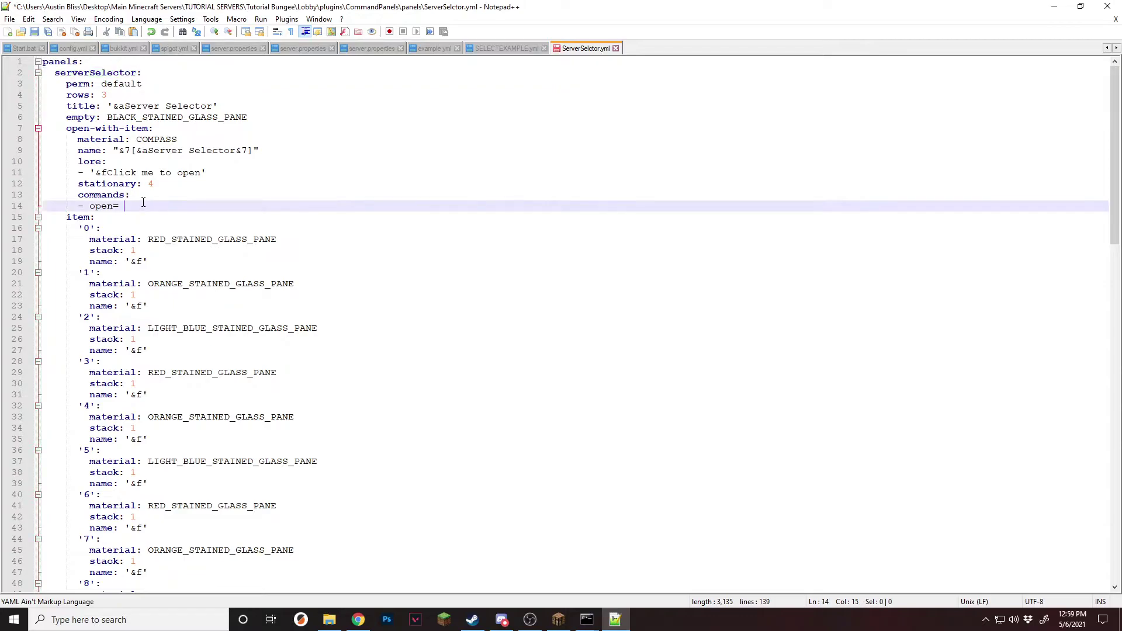
{"action": "key", "text": "ctrl+v"}
{"action": "key", "text": "ctrl+s"}
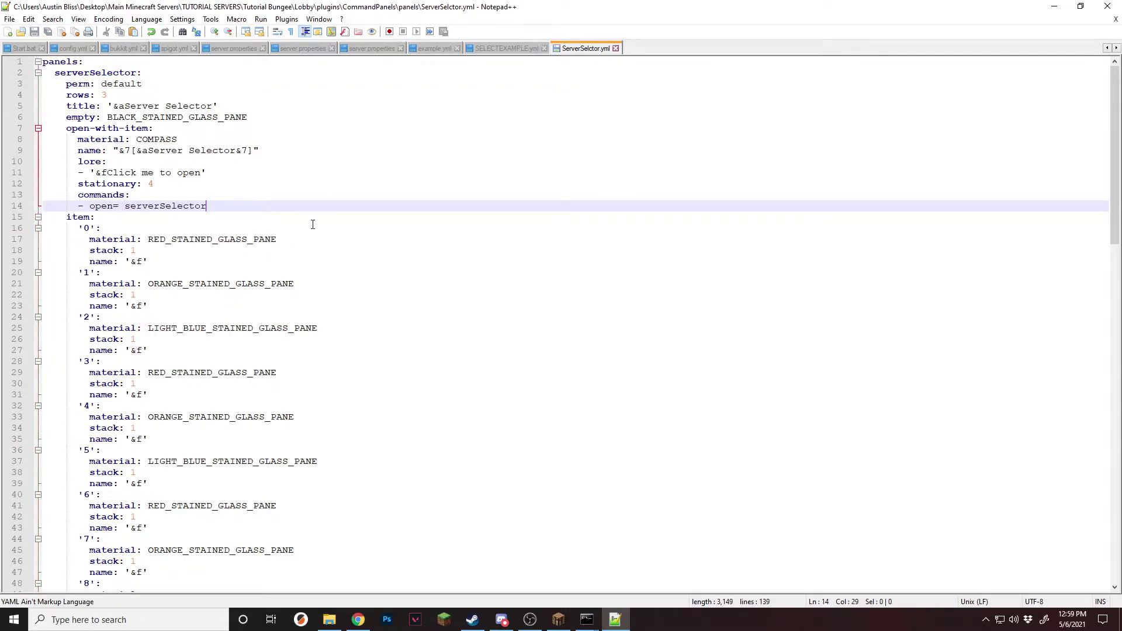
{"action": "left_click_drag", "start_coordinate": [219, 171], "coordinate": [113, 139]}
{"action": "left_click_drag", "start_coordinate": [223, 203], "coordinate": [85, 205]}
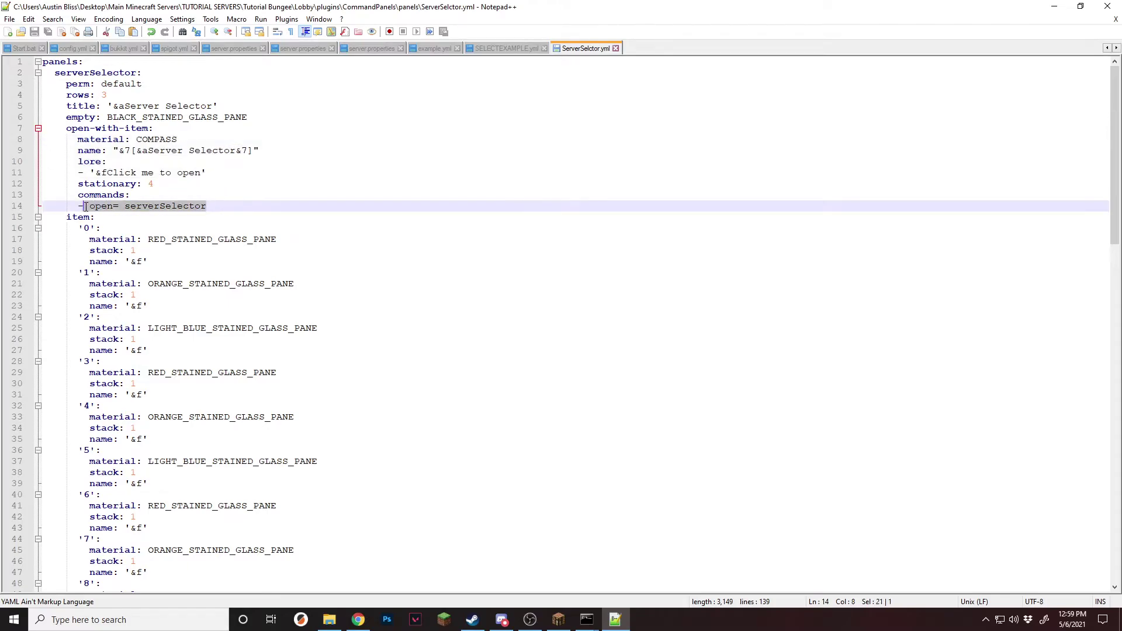
{"action": "left_click", "coordinate": [394, 173]}
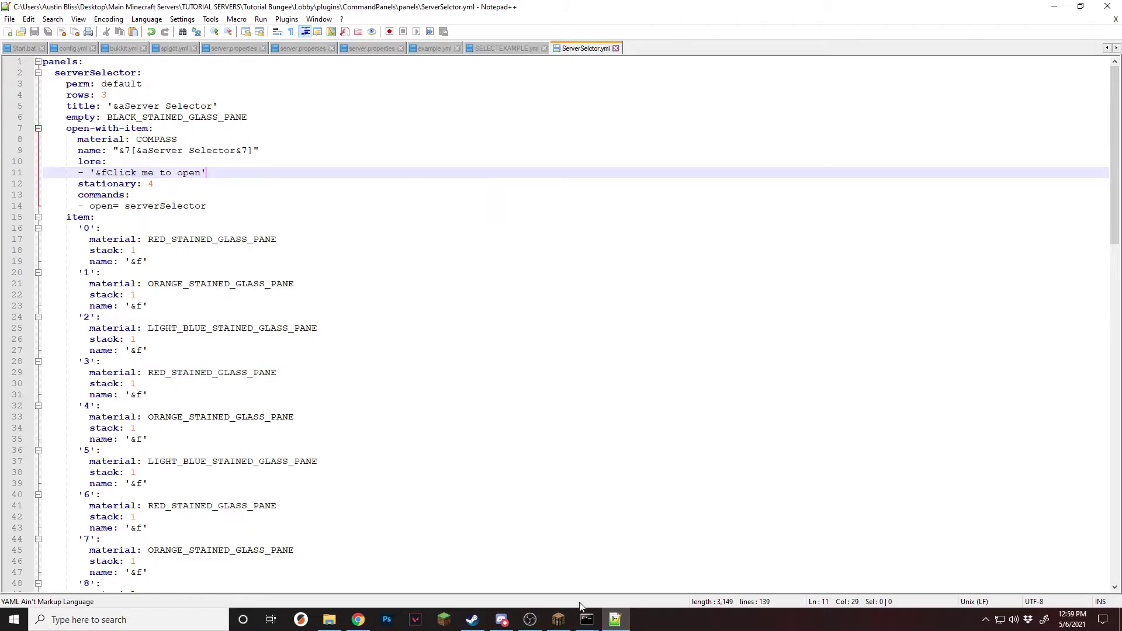
- Reload CommandPanels in Minecraft with /cpr and check the inventory
{"action": "left_click", "coordinate": [559, 619]}
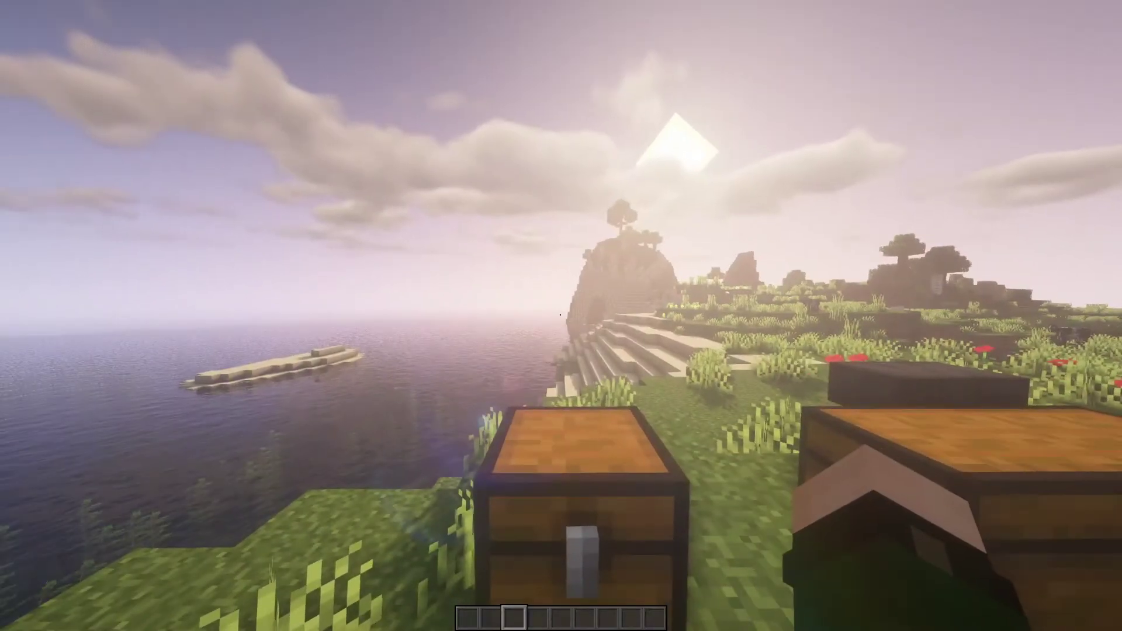
{"action": "key", "text": "slash"}
{"action": "type", "text": "cpr"}
{"action": "key", "text": "Return"}
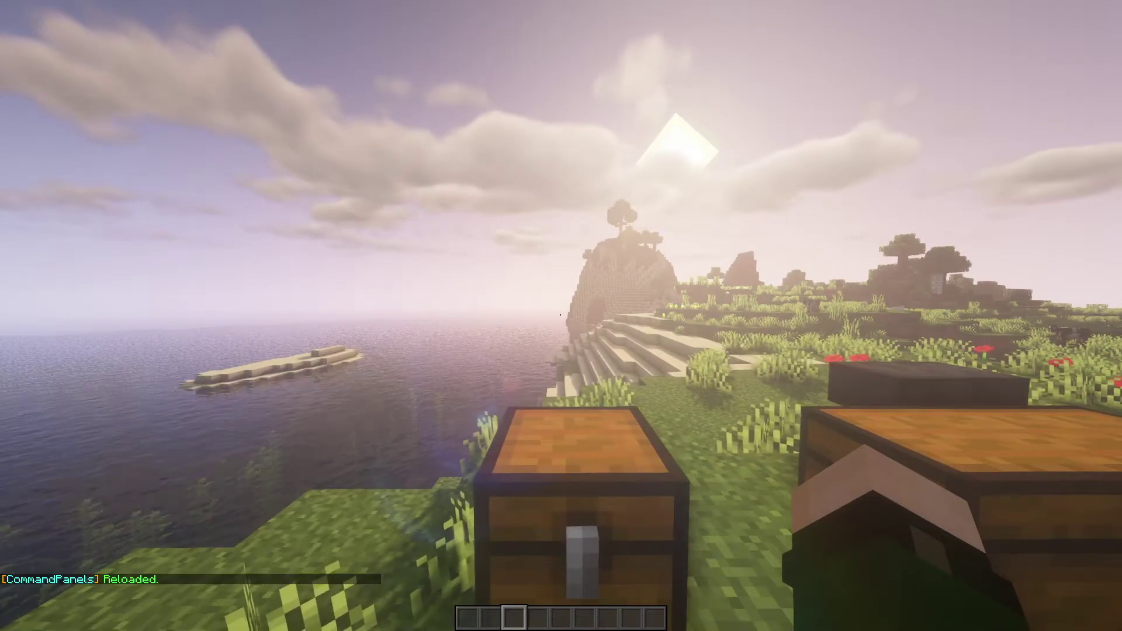
{"action": "key", "text": "e"}
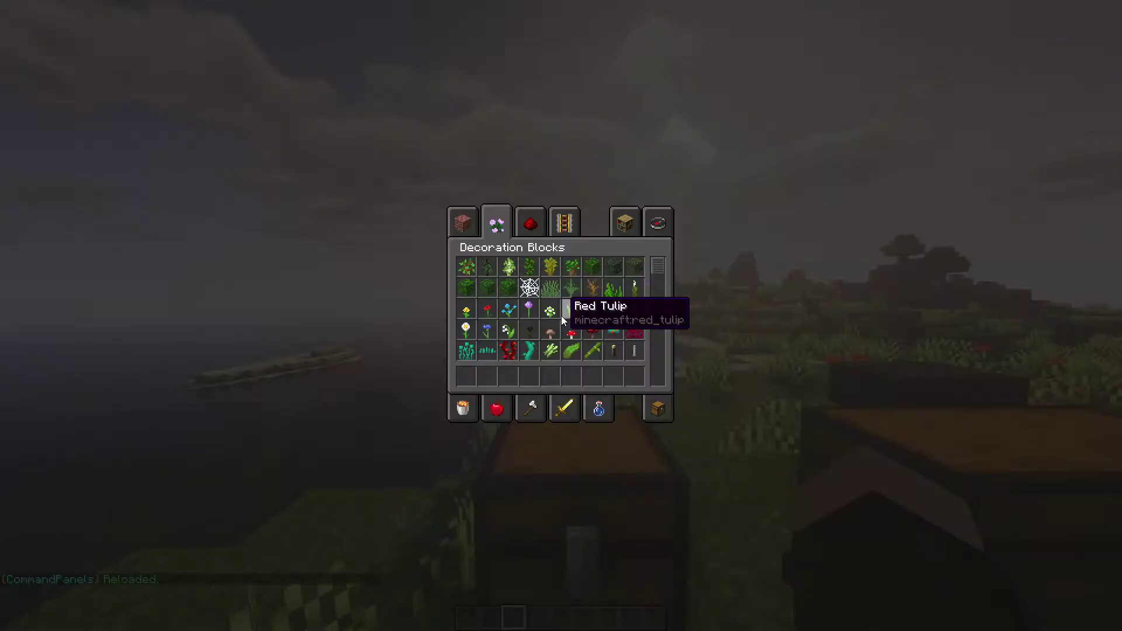
{"action": "left_click", "coordinate": [658, 409]}
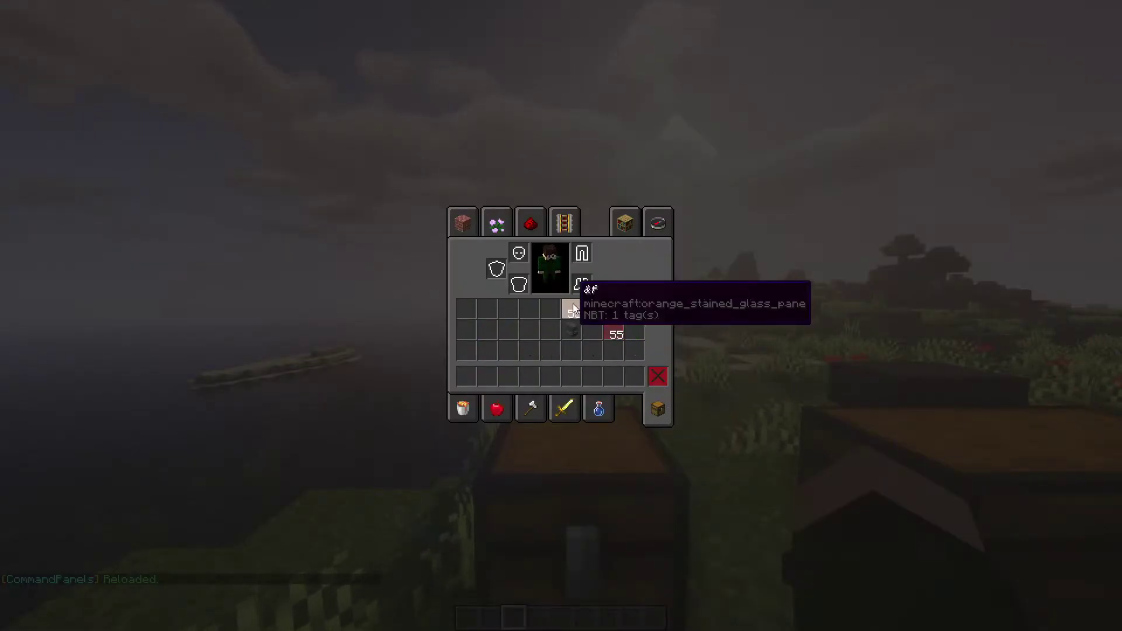
{"action": "key", "text": "e"}
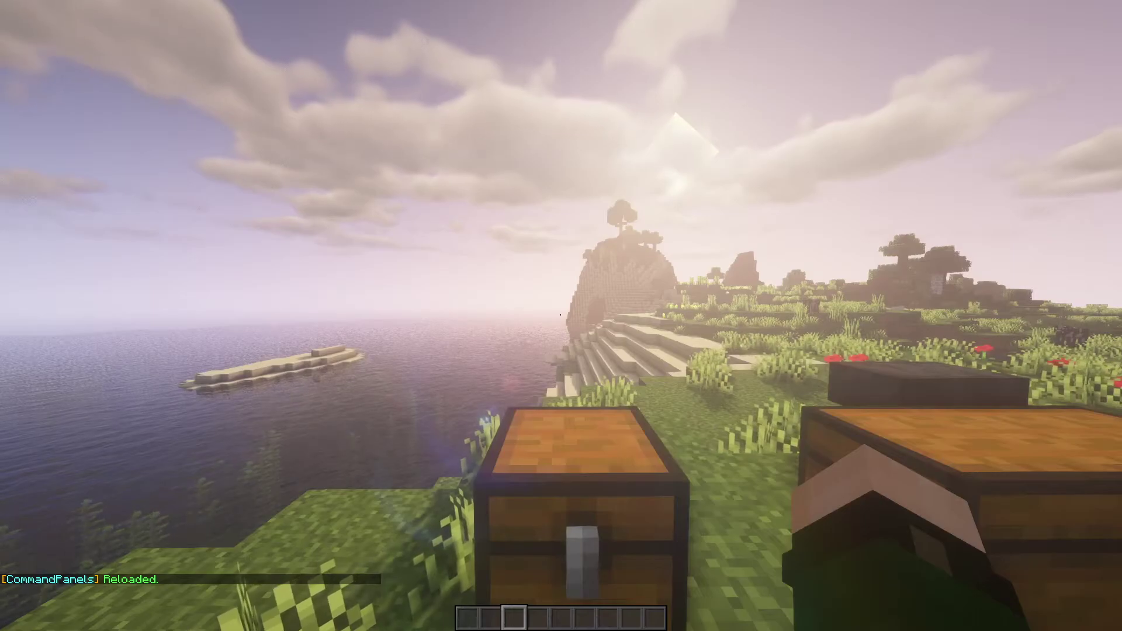
- Disconnect to rejoin, then open the Server Selector with the compass
{"action": "key", "text": "Escape"}
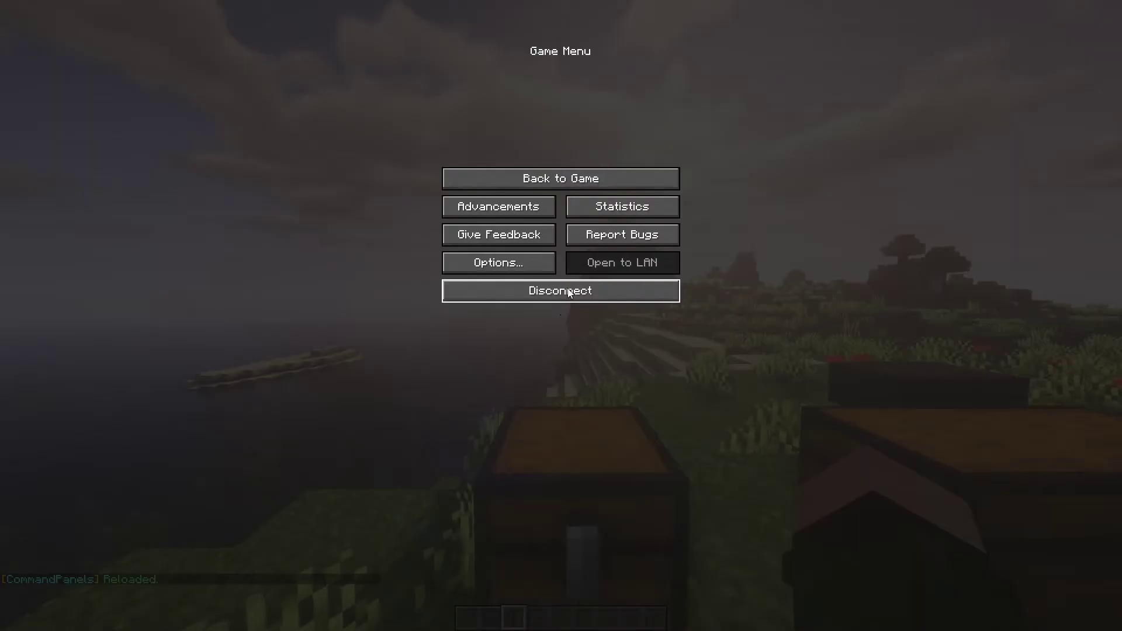
{"action": "left_click", "coordinate": [570, 292]}
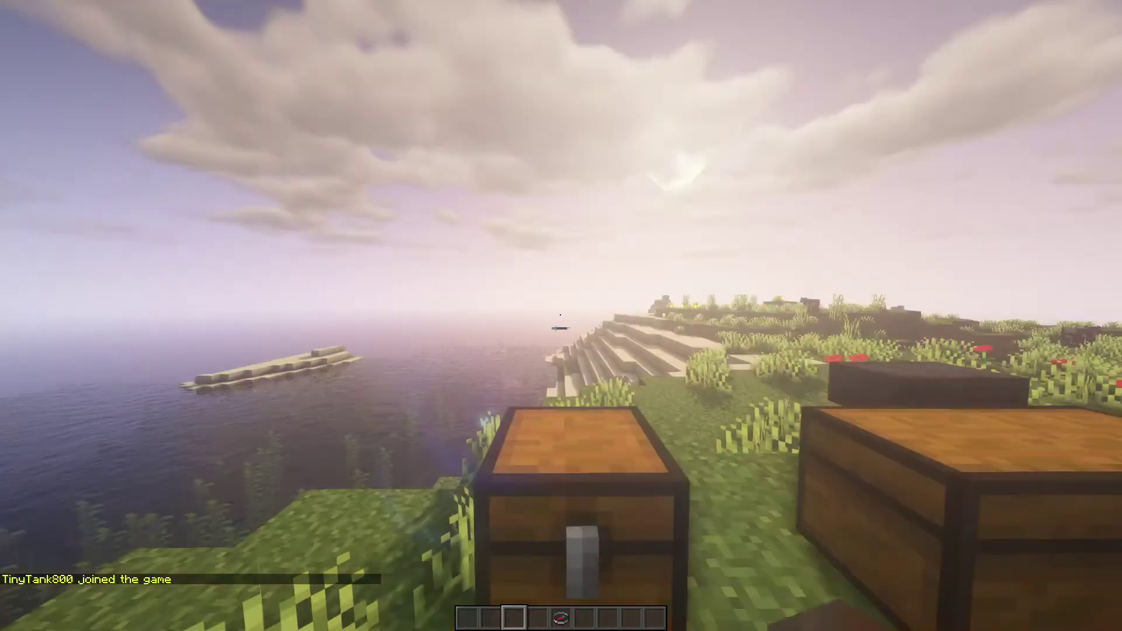
{"action": "scroll", "coordinate": [561, 316], "scroll_direction": "down", "scroll_amount": 1}
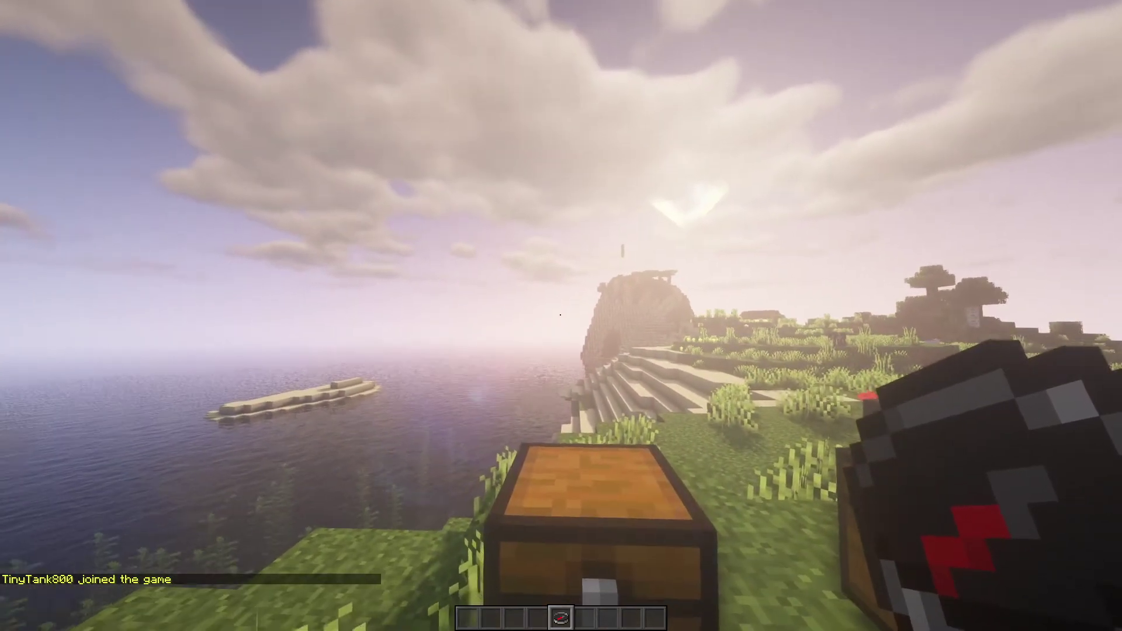
{"action": "right_click", "coordinate": [562, 315]}
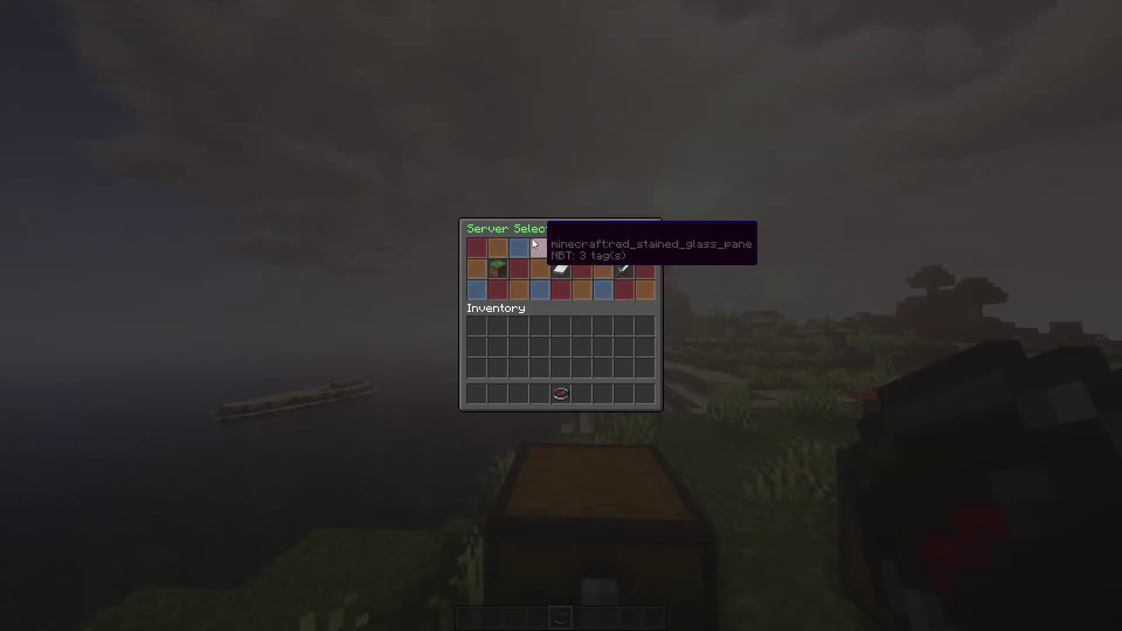
- Join the KitPVP server from the selector
{"action": "left_click", "coordinate": [626, 273]}
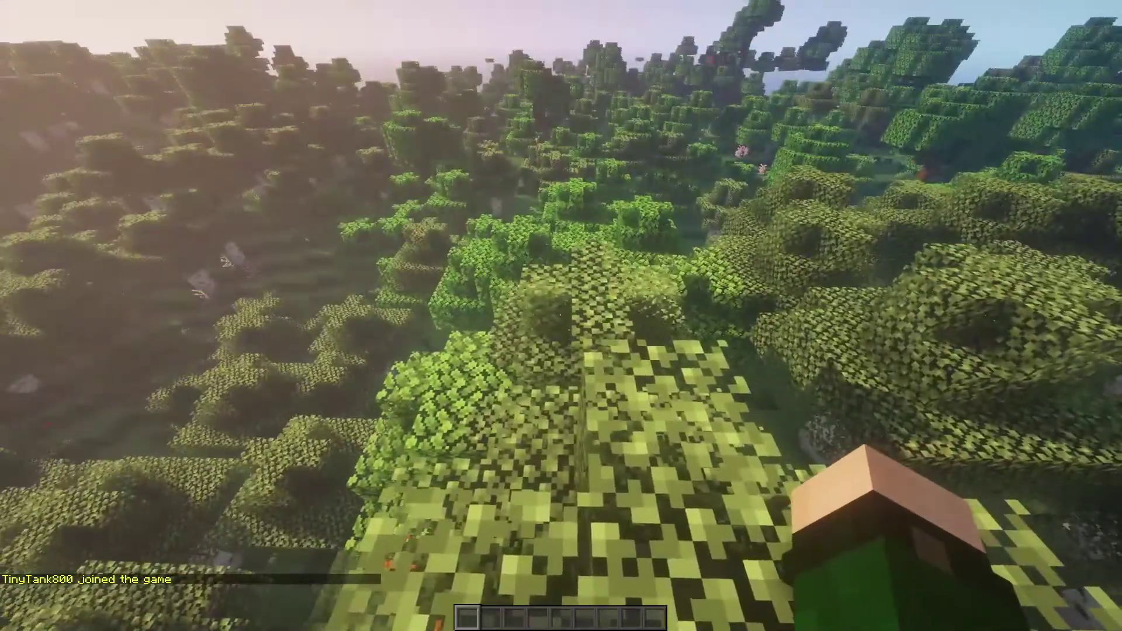
{"action": "key", "text": "slash"}
{"action": "type", "text": "server"}
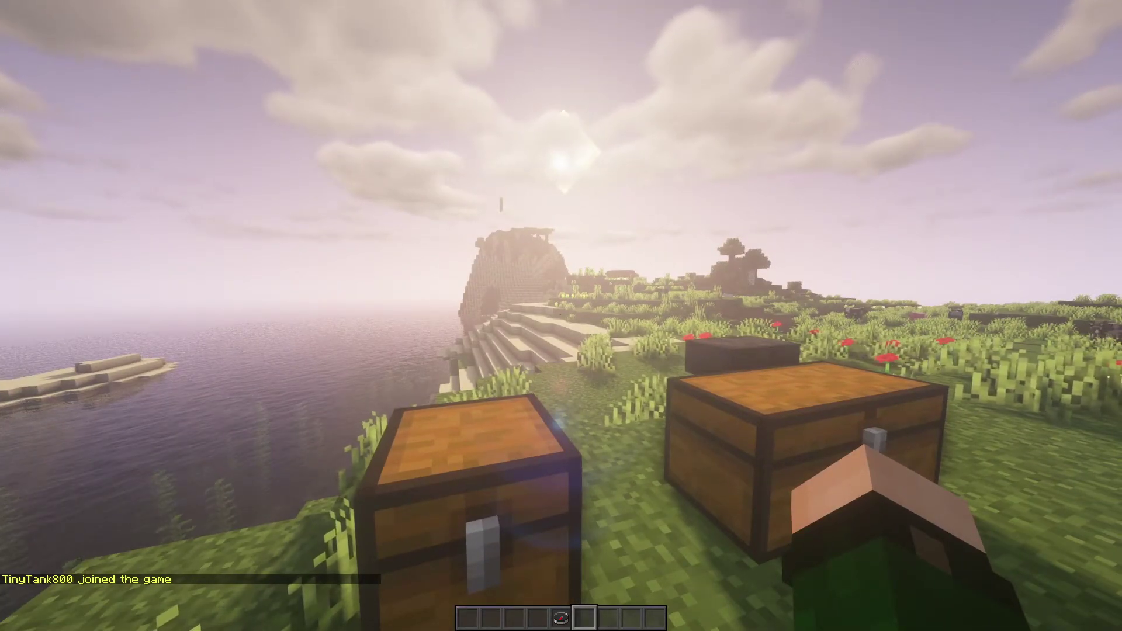
- Run /plugins to list the KitPVP server's plugins
{"action": "key", "text": "slash"}
{"action": "type", "text": "plugins"}
{"action": "key", "text": "Return"}
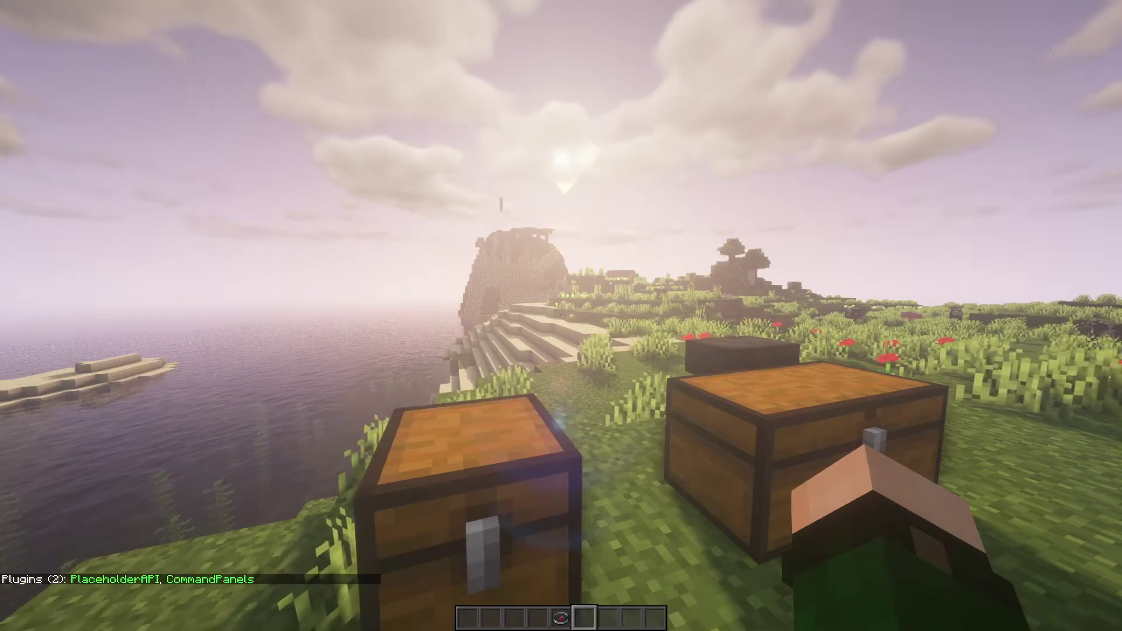
{"action": "key", "text": "slash"}
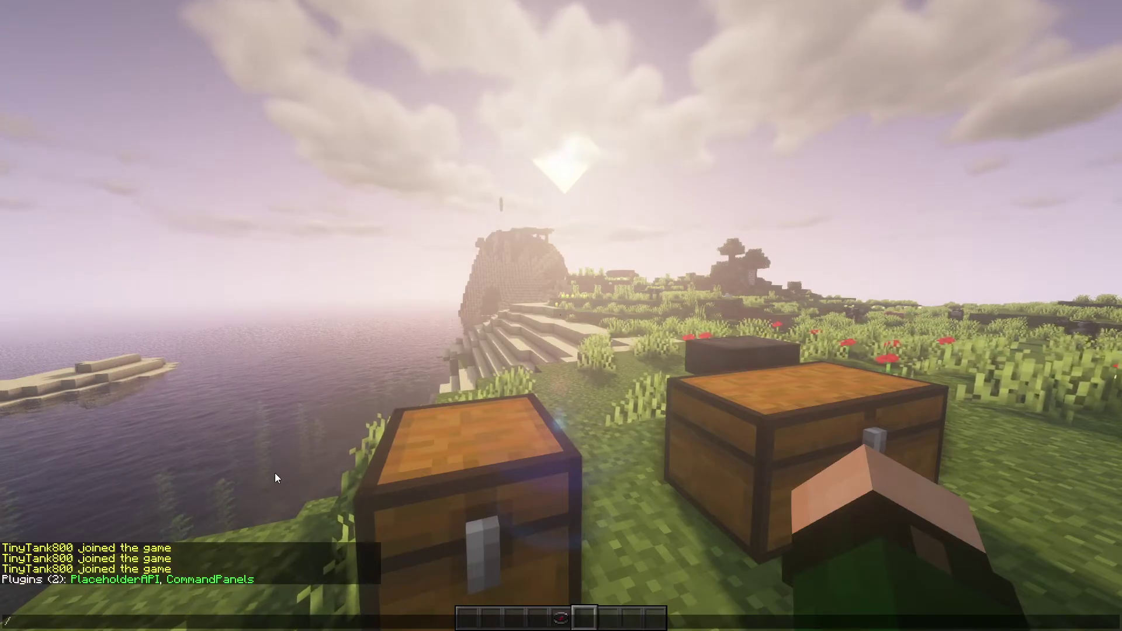
{"action": "key", "text": "Escape"}
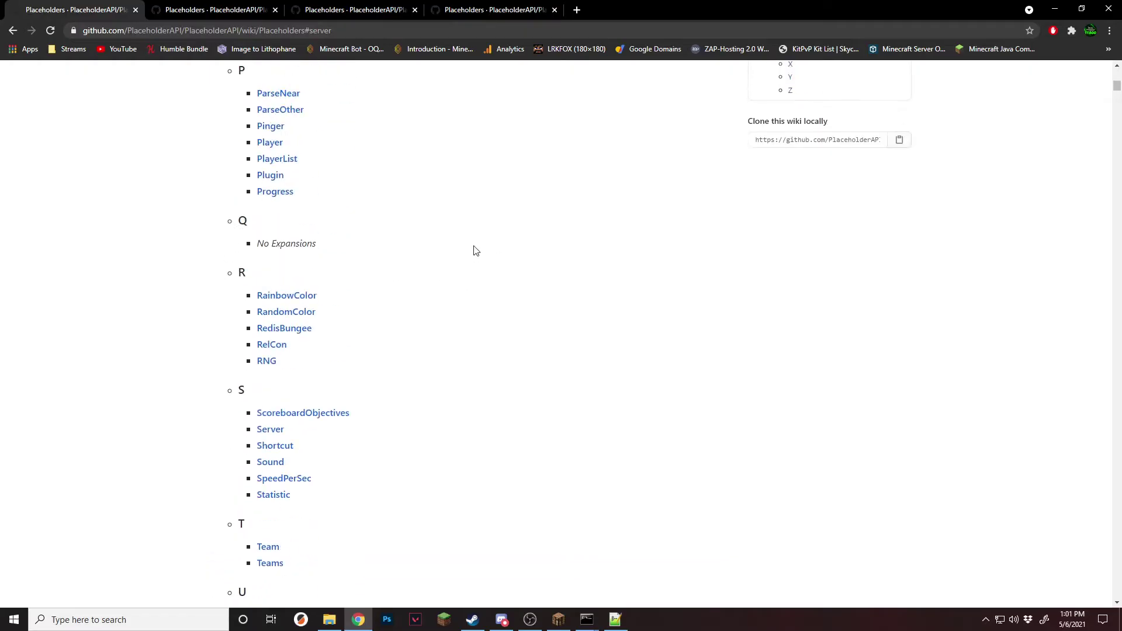
- Jump to the Pinger placeholders section of the wiki
{"action": "scroll", "coordinate": [476, 263], "scroll_direction": "up", "scroll_amount": 7}
{"action": "scroll", "coordinate": [476, 263], "scroll_direction": "down", "scroll_amount": 4}
{"action": "left_click", "coordinate": [1115, 138]}
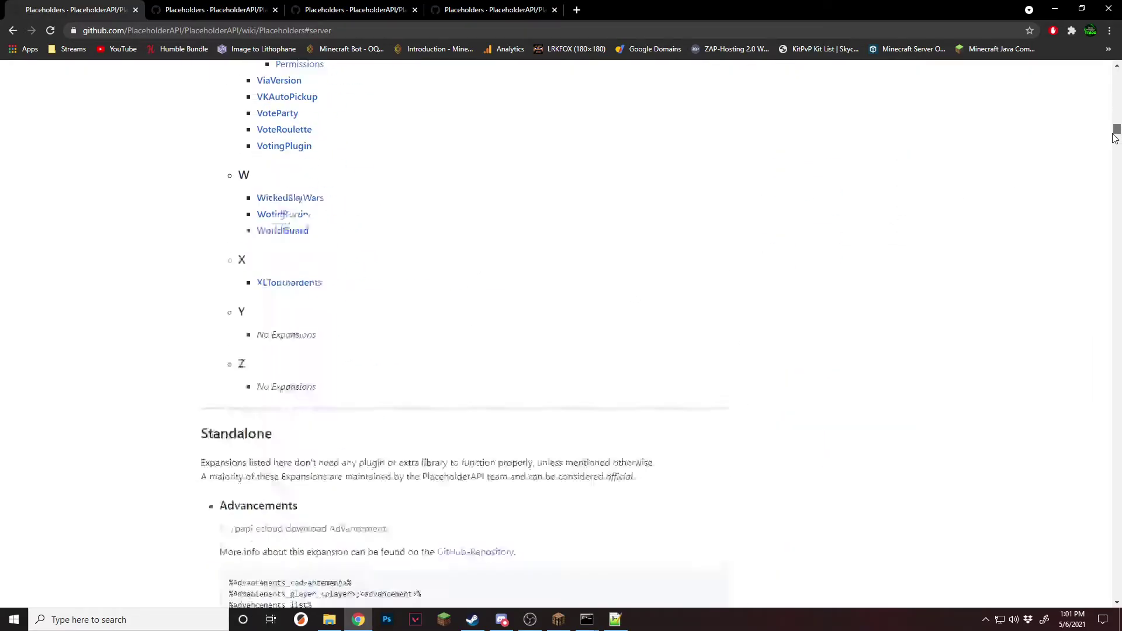
{"action": "left_click_drag", "start_coordinate": [1116, 138], "coordinate": [734, 243]}
{"action": "scroll", "coordinate": [562, 318], "scroll_direction": "up", "scroll_amount": 11}
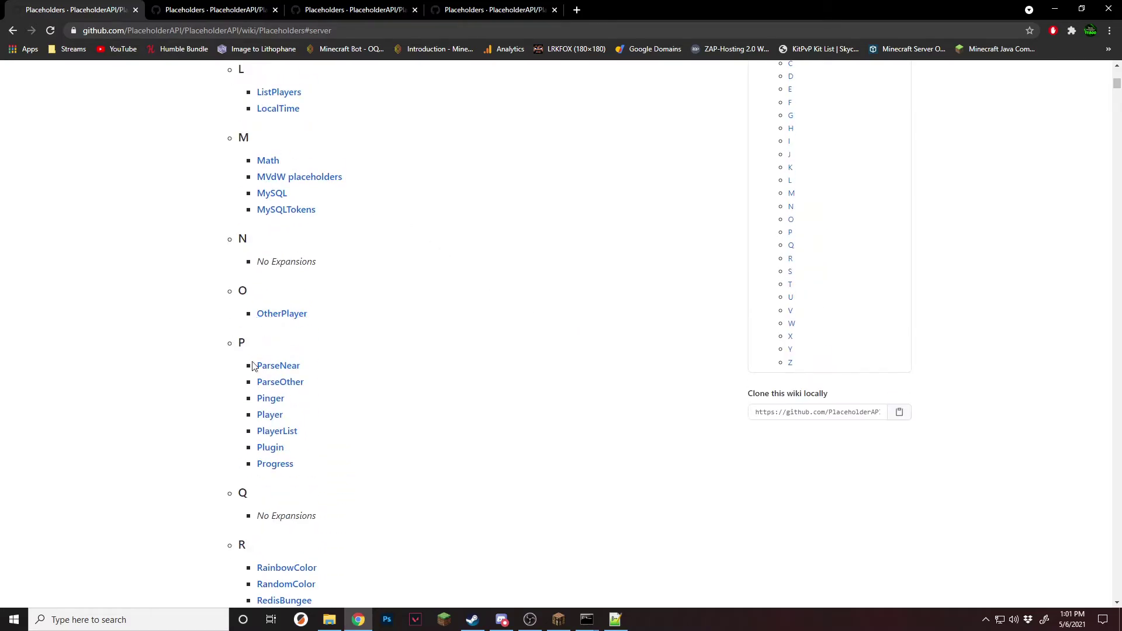
{"action": "left_click", "coordinate": [278, 401]}
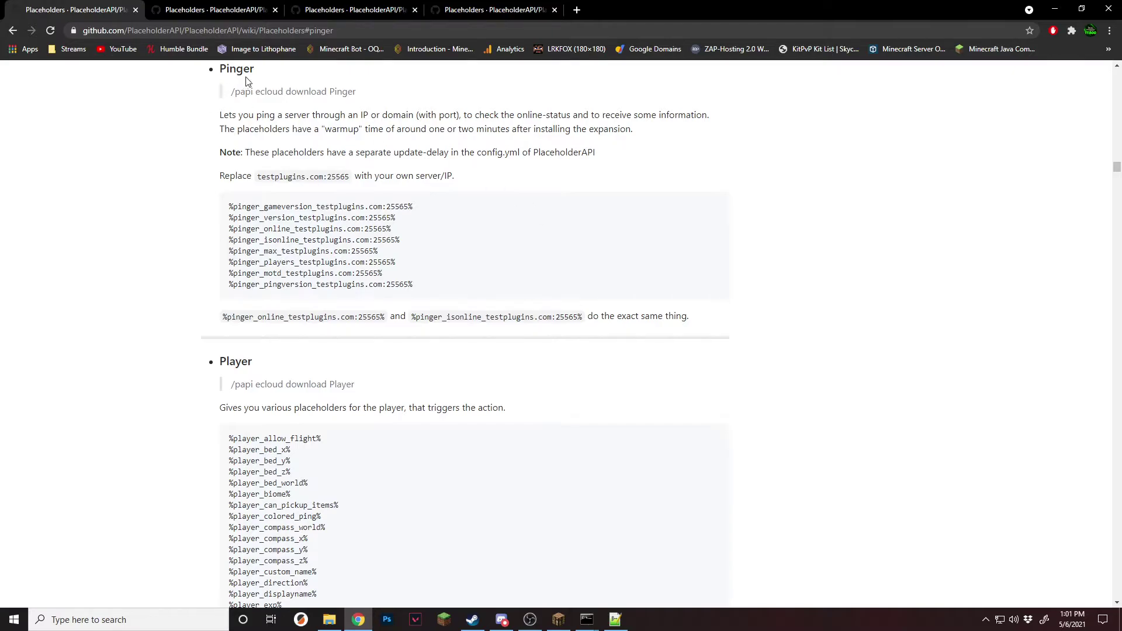
- Select and copy the '/papi ecloud download Pinger' command
{"action": "left_click_drag", "start_coordinate": [221, 79], "coordinate": [492, 276]}
{"action": "left_click", "coordinate": [557, 266]}
{"action": "left_click_drag", "start_coordinate": [358, 92], "coordinate": [207, 94]}
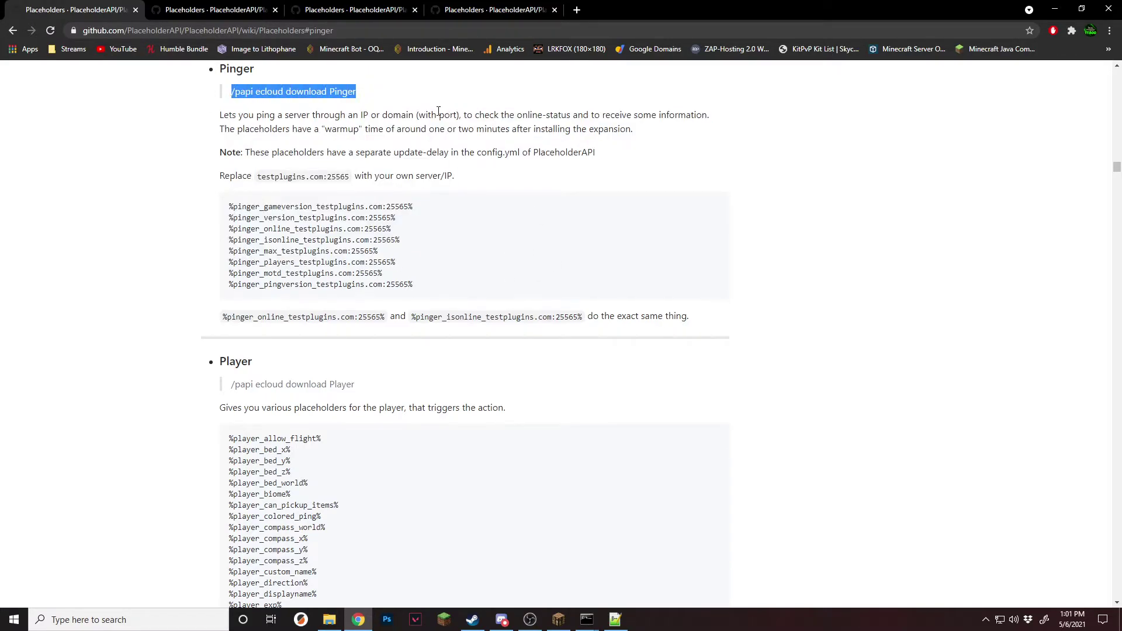
{"action": "left_click", "coordinate": [398, 115]}
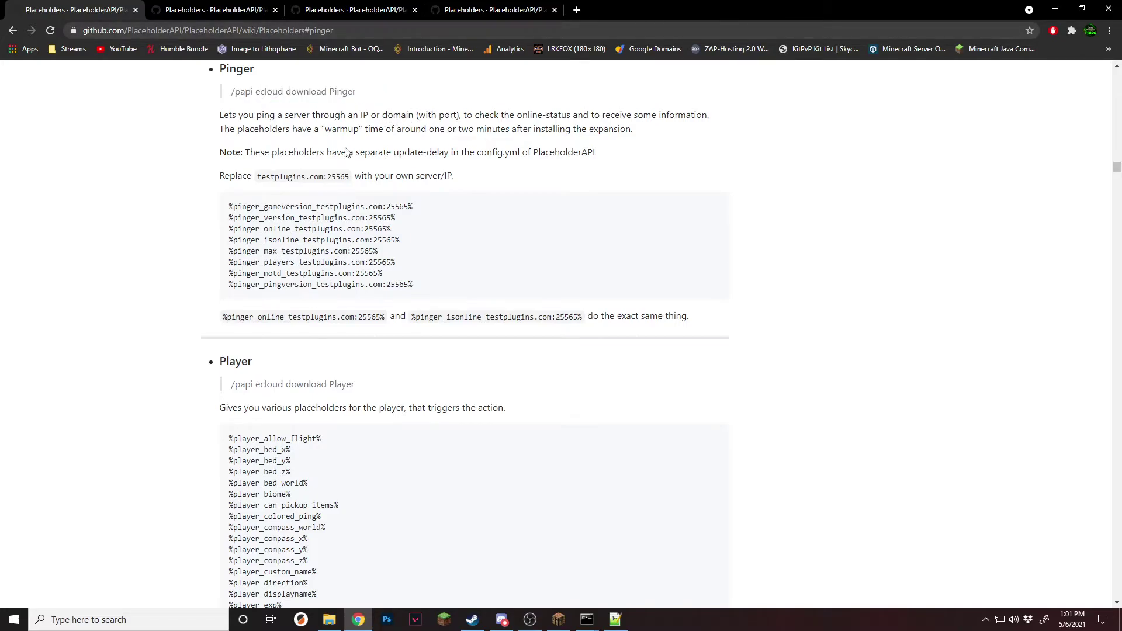
{"action": "left_click_drag", "start_coordinate": [356, 92], "coordinate": [235, 96]}
{"action": "key", "text": "ctrl+c"}
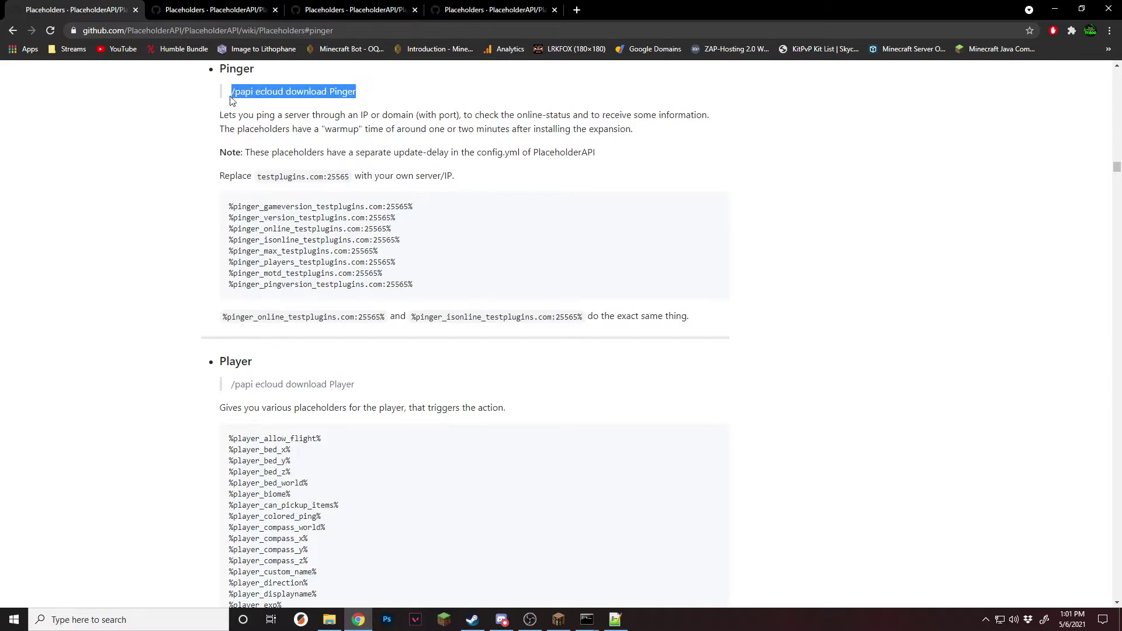
- Paste and run '/papi ecloud download Pinger' in Minecraft chat
{"action": "left_click", "coordinate": [554, 621]}
{"action": "key", "text": "slash"}
{"action": "key", "text": "ctrl+v"}
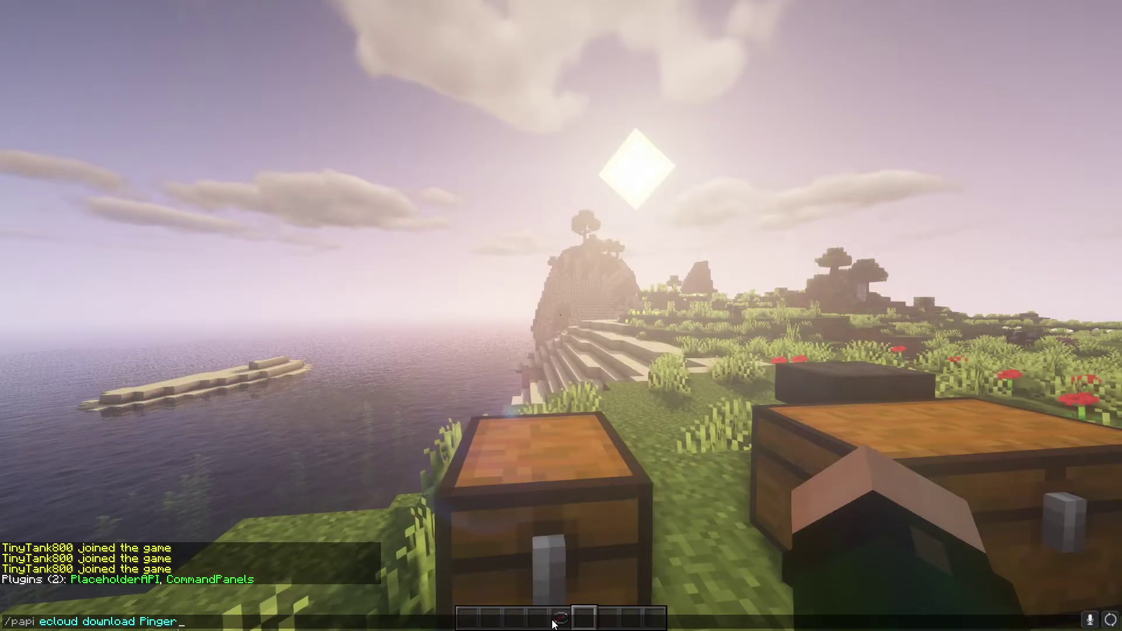
{"action": "key", "text": "Return"}
- Run /papi reload to register the Pinger hook
{"action": "key", "text": "slash"}
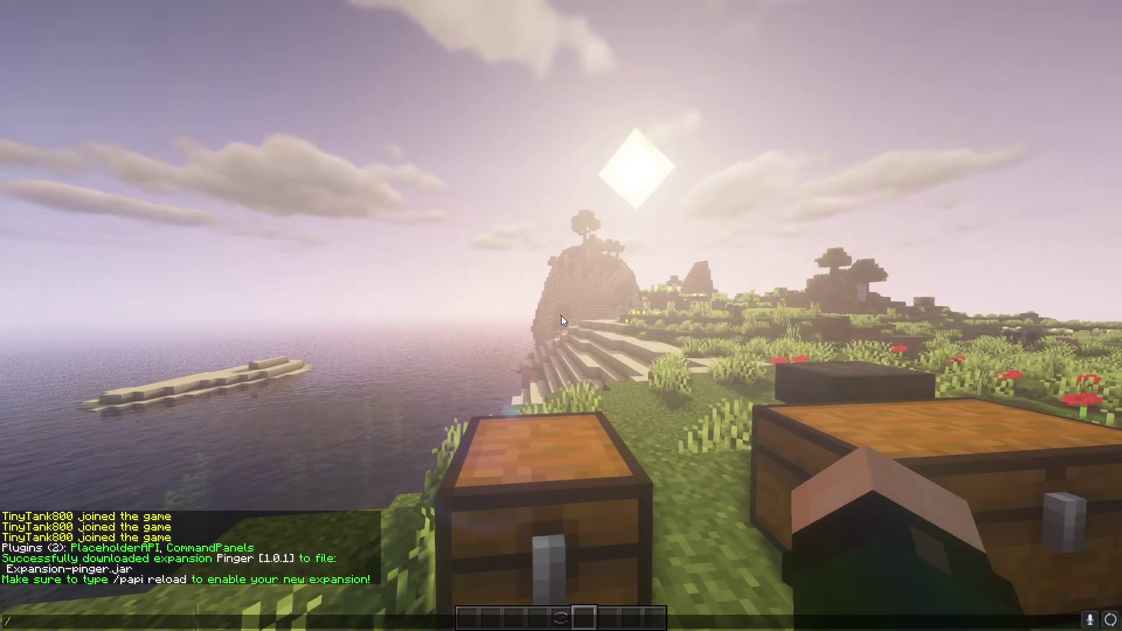
{"action": "type", "text": "papi reload"}
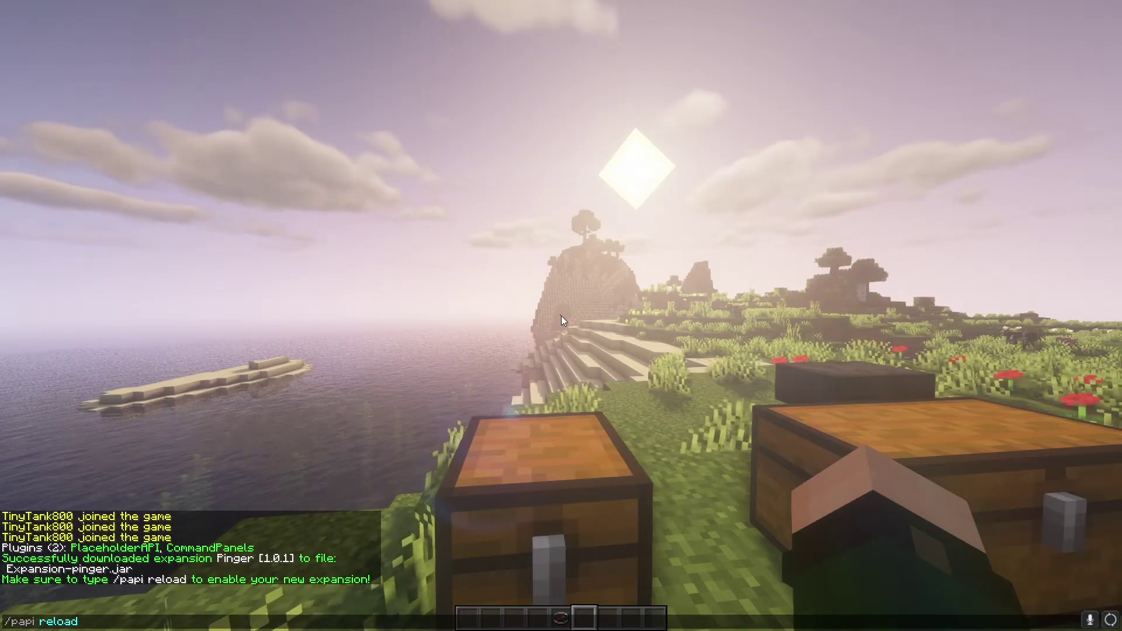
{"action": "key", "text": "Return"}
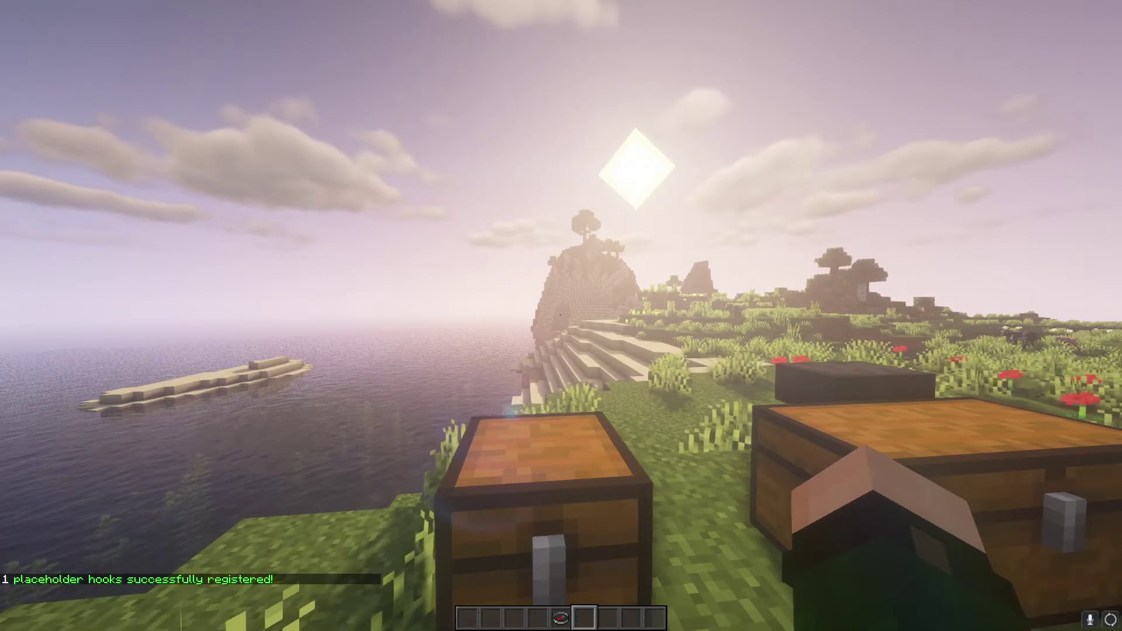
{"action": "key", "text": "t"}
{"action": "key", "text": "Escape"}
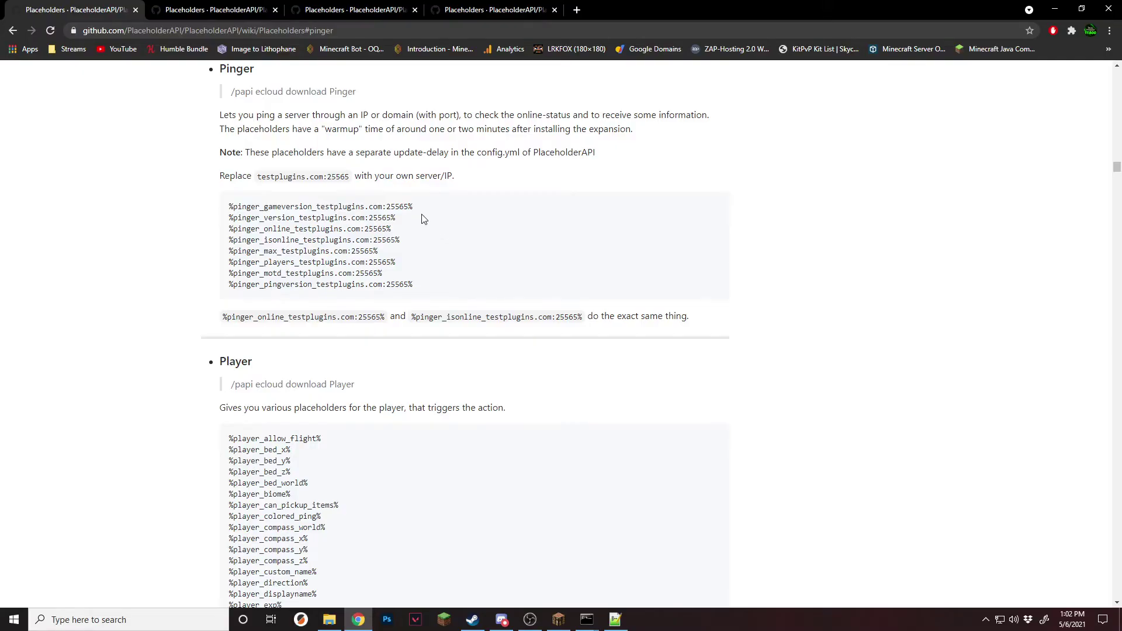
- Look over the %pinger_online% and %pinger_players% placeholder lines, then return to Notepad++
{"action": "left_click_drag", "start_coordinate": [402, 230], "coordinate": [227, 232]}
{"action": "left_click_drag", "start_coordinate": [406, 243], "coordinate": [234, 227]}
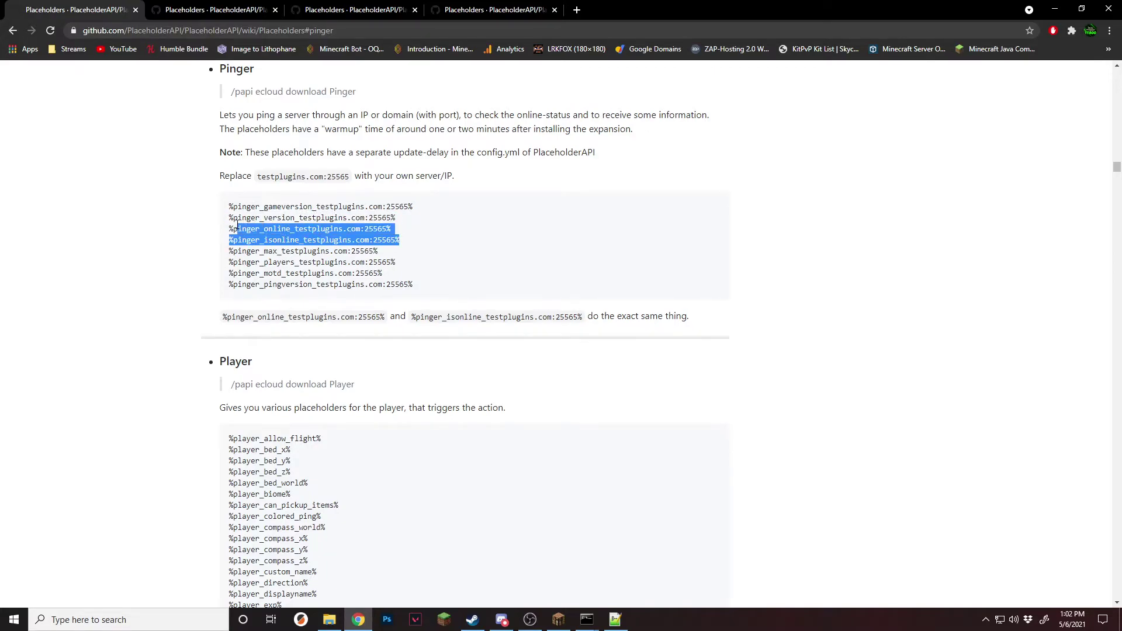
{"action": "left_click_drag", "start_coordinate": [418, 235], "coordinate": [233, 232]}
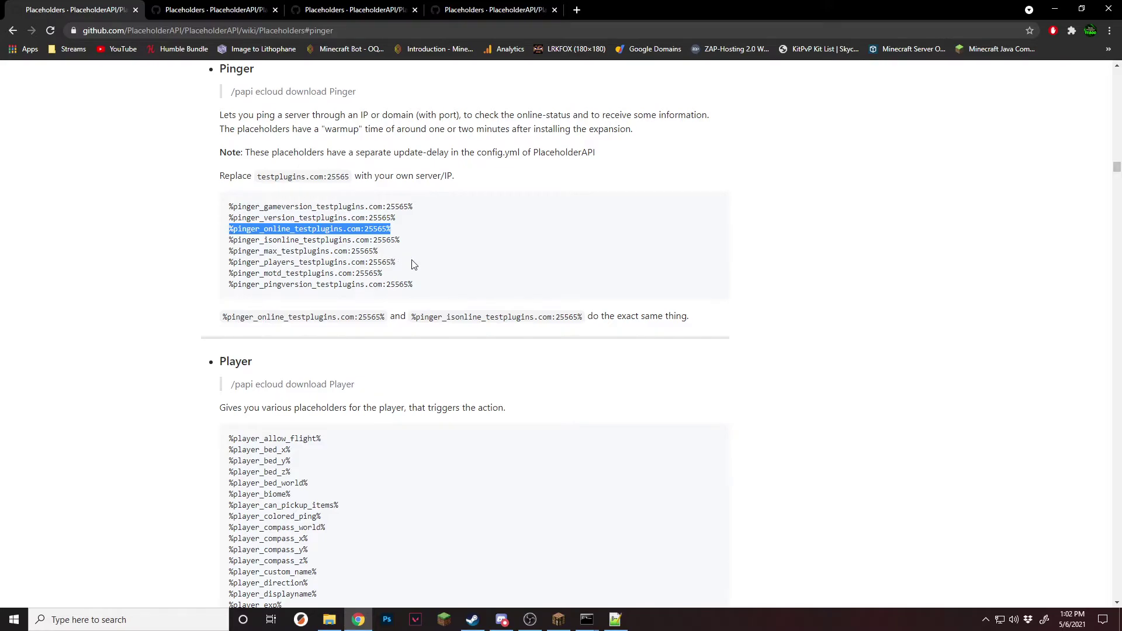
{"action": "left_click_drag", "start_coordinate": [413, 262], "coordinate": [205, 269]}
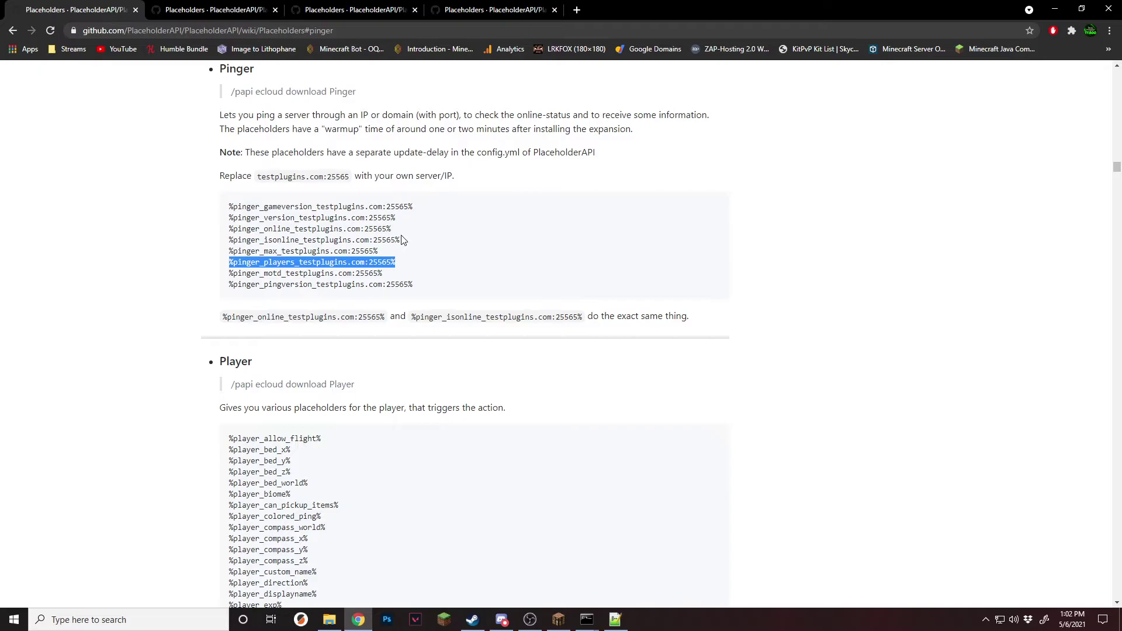
{"action": "left_click", "coordinate": [454, 242]}
{"action": "left_click", "coordinate": [615, 620]}
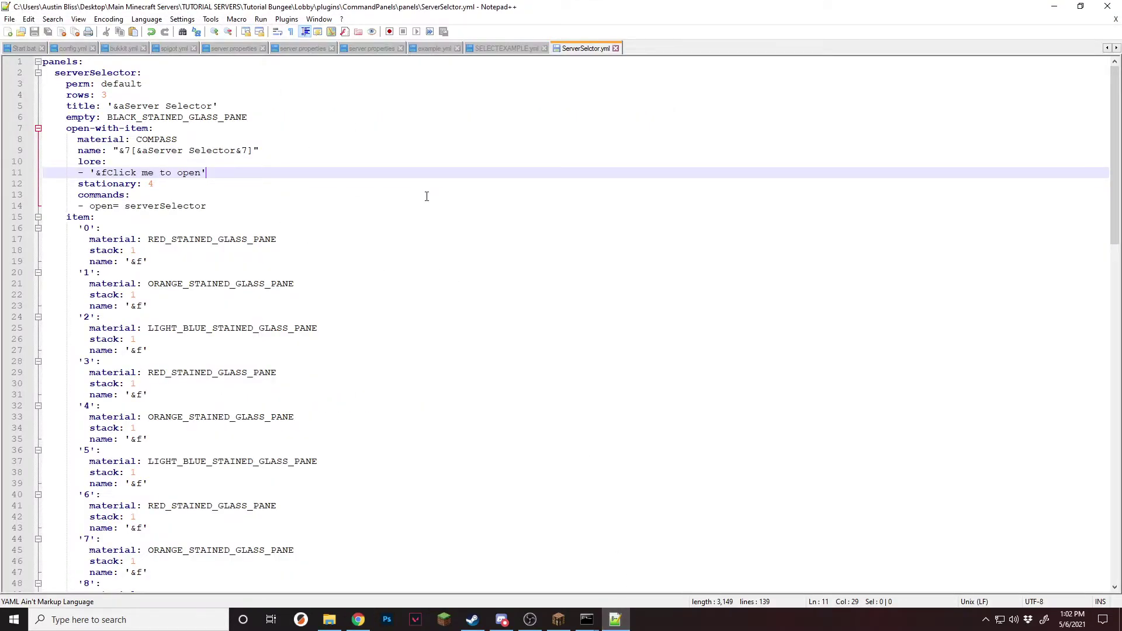
- Add a Survival lore line with the copied %pinger_online% placeholder from the wiki
{"action": "scroll", "coordinate": [298, 269], "scroll_direction": "down", "scroll_amount": 11}
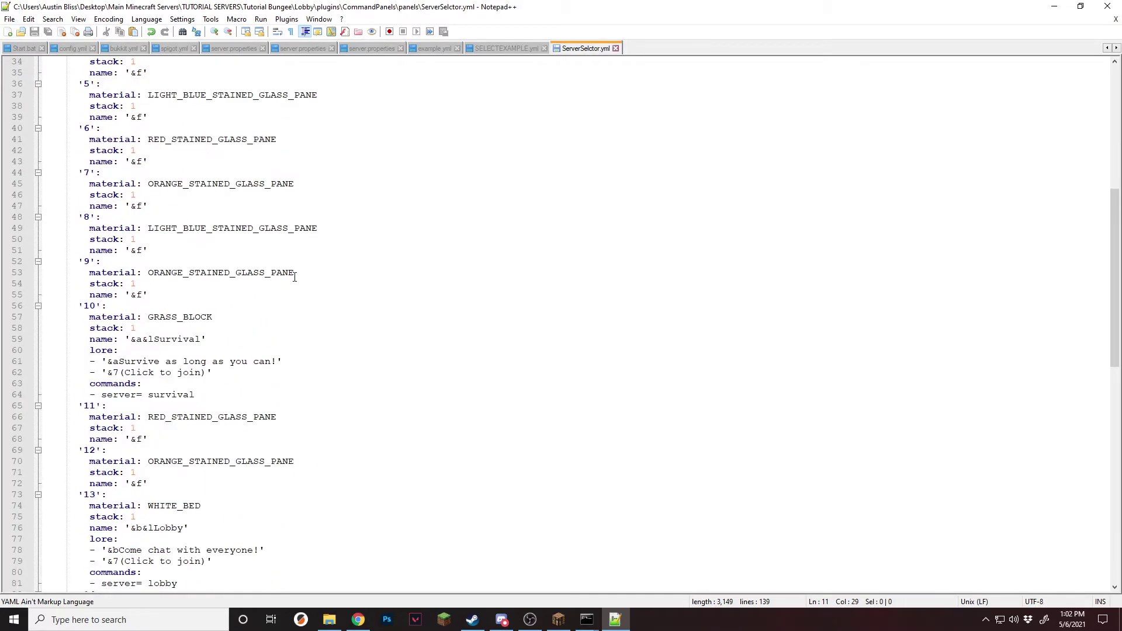
{"action": "left_click", "coordinate": [294, 359]}
{"action": "key", "text": "Return"}
{"action": "type", "text": "-"}
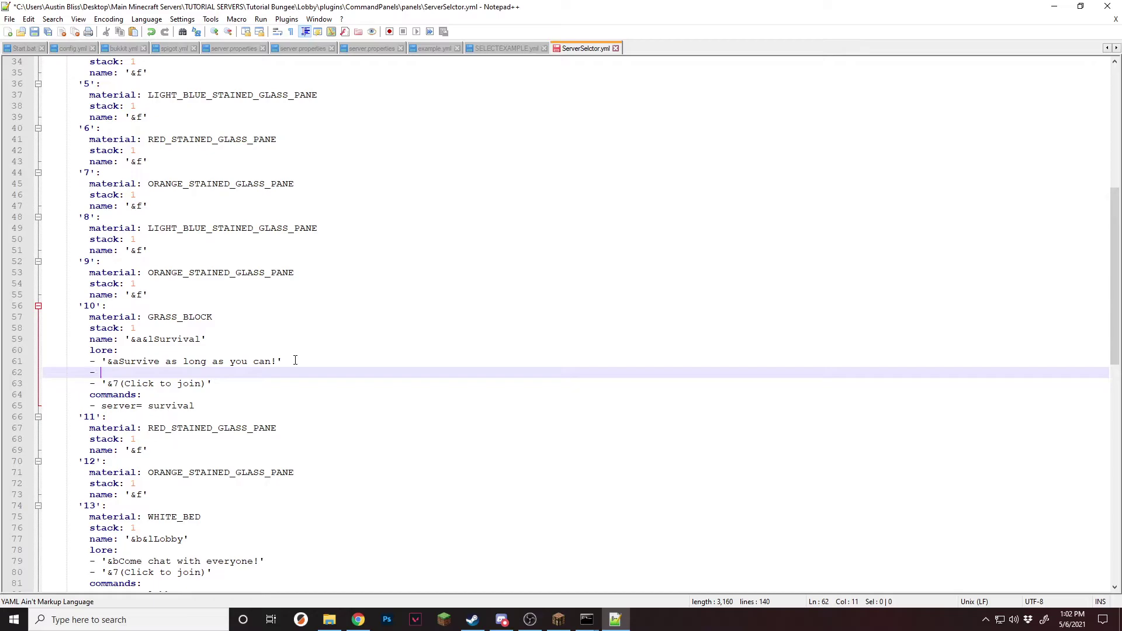
{"action": "left_click", "coordinate": [358, 620]}
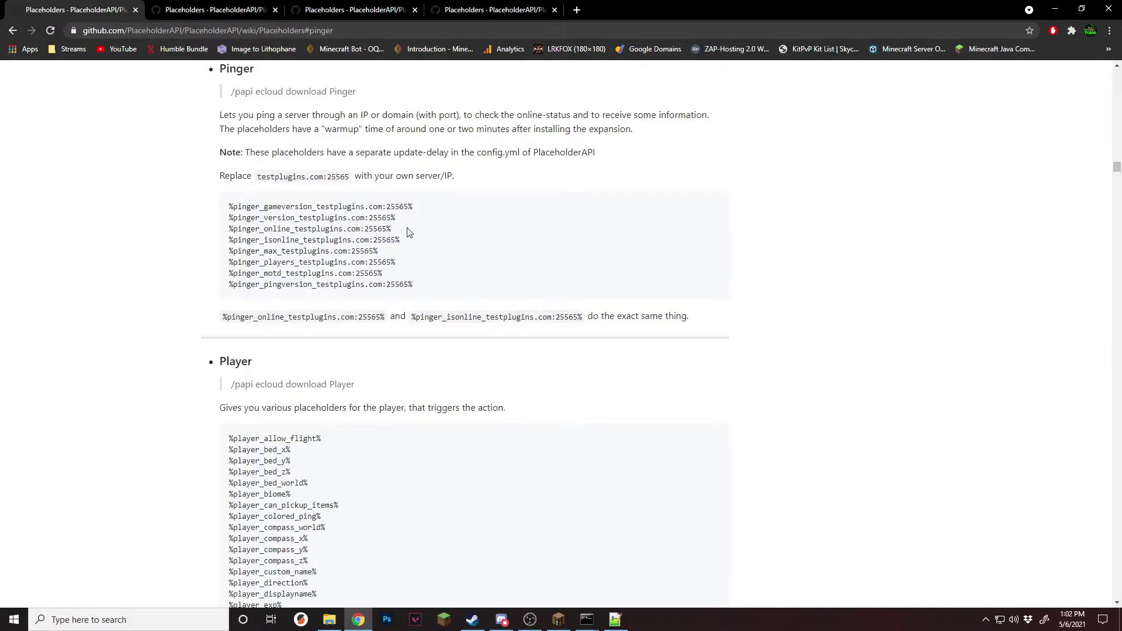
{"action": "left_click_drag", "start_coordinate": [408, 232], "coordinate": [221, 233]}
{"action": "key", "text": "ctrl+c"}
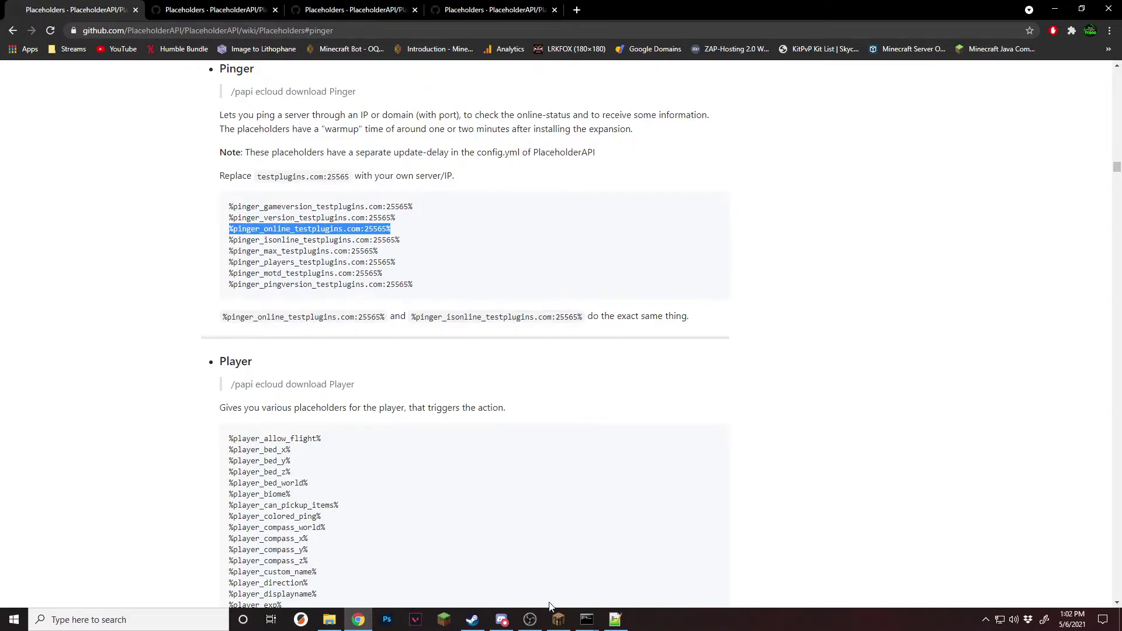
{"action": "left_click", "coordinate": [614, 621]}
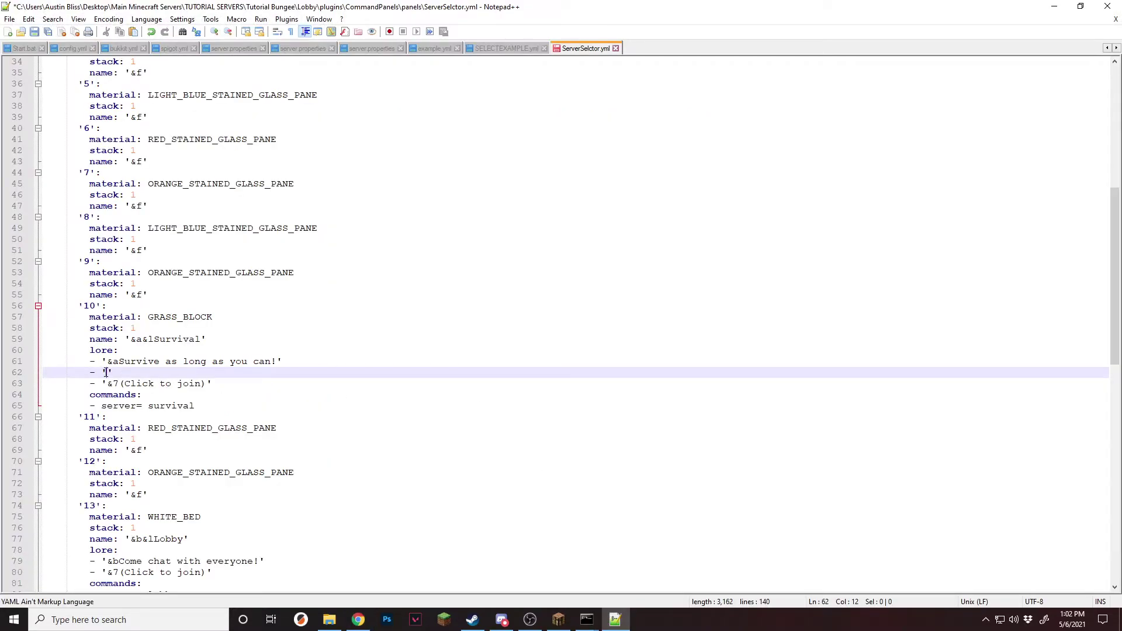
{"action": "key", "text": "ctrl+v"}
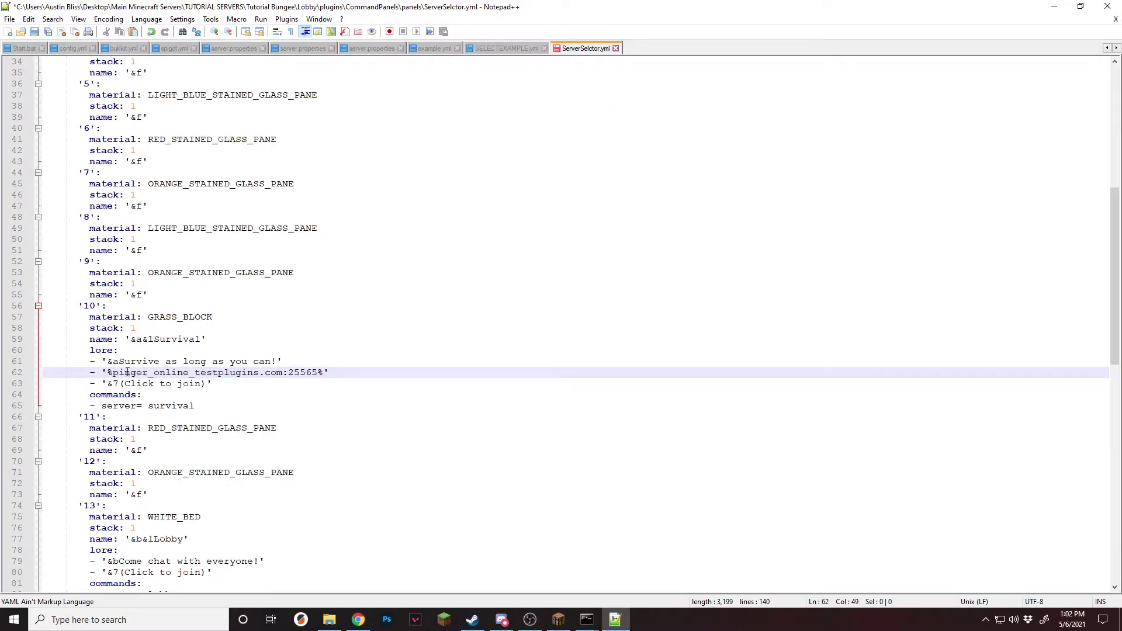
- Replace testplugins.com with localhost, giving %pinger_online_localhost:25565%
{"action": "left_click_drag", "start_coordinate": [323, 373], "coordinate": [318, 373]}
{"action": "left_click_drag", "start_coordinate": [112, 372], "coordinate": [107, 372]}
{"action": "left_click_drag", "start_coordinate": [325, 372], "coordinate": [318, 372]}
{"action": "left_click_drag", "start_coordinate": [195, 373], "coordinate": [320, 372]}
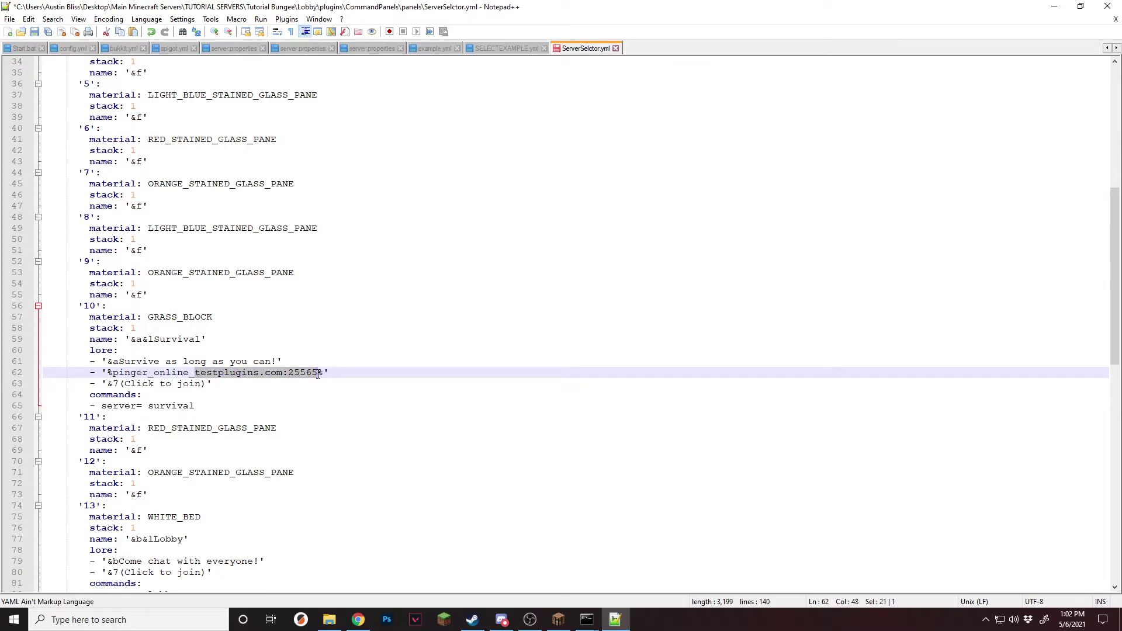
{"action": "left_click", "coordinate": [336, 373]}
{"action": "left_click_drag", "start_coordinate": [283, 372], "coordinate": [195, 372]}
{"action": "type", "text": "localhost"}
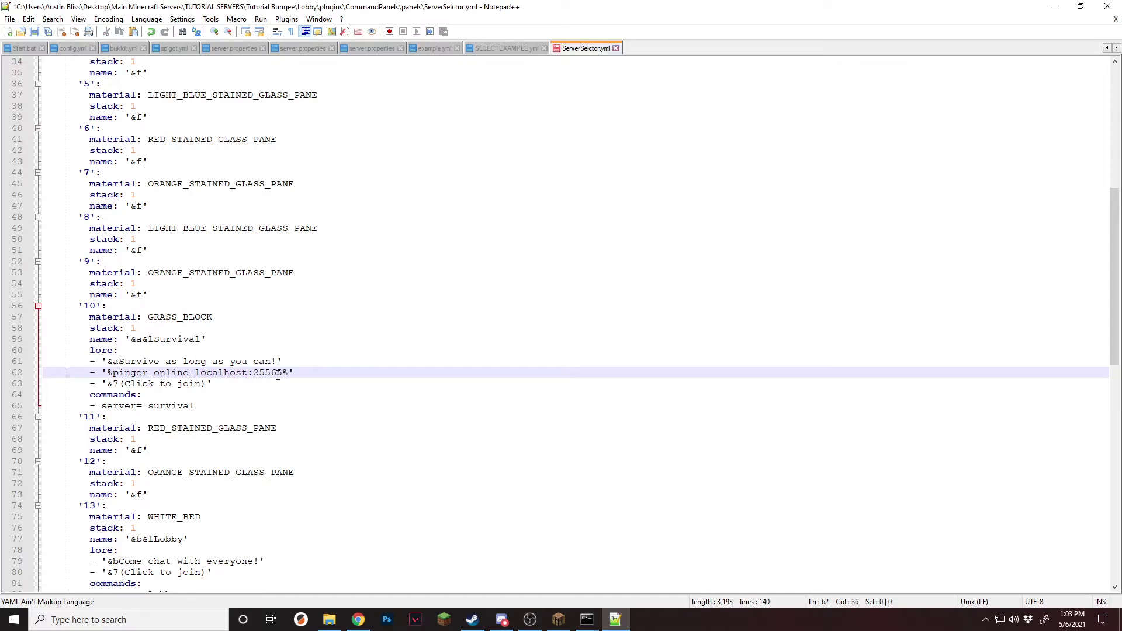
{"action": "left_click_drag", "start_coordinate": [283, 373], "coordinate": [254, 373]}
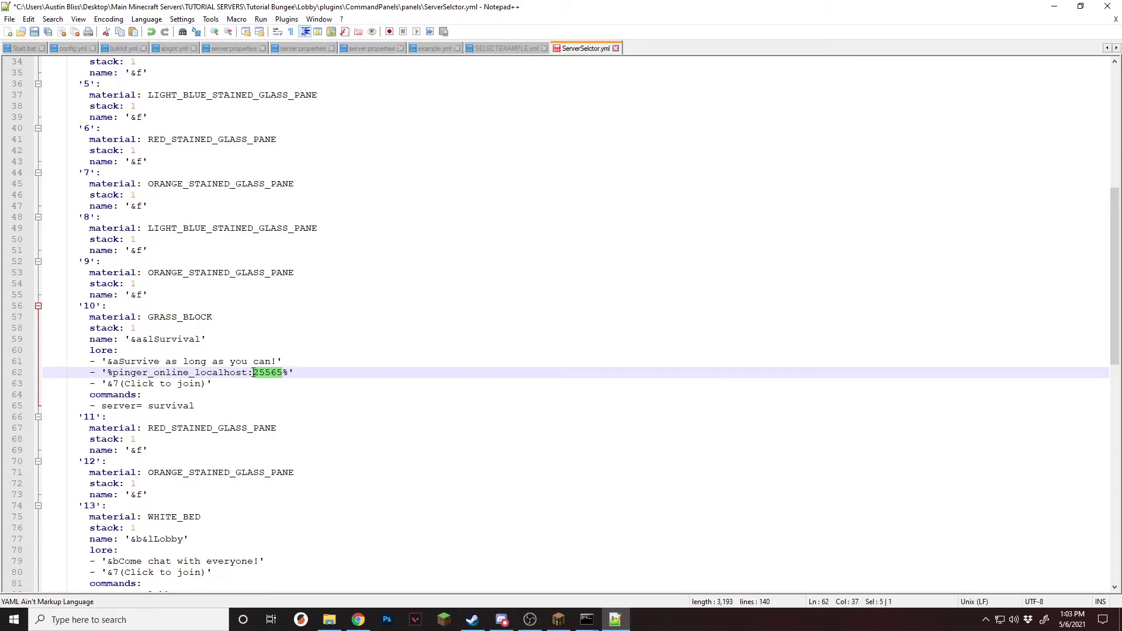
- Start a new Survival lore line "- '&7Players: " and paste the pinger_players placeholder copied from the PlaceholderAPI wiki
{"action": "left_click", "coordinate": [310, 372]}
{"action": "key", "text": "Return"}
{"action": "type", "text": "- "}
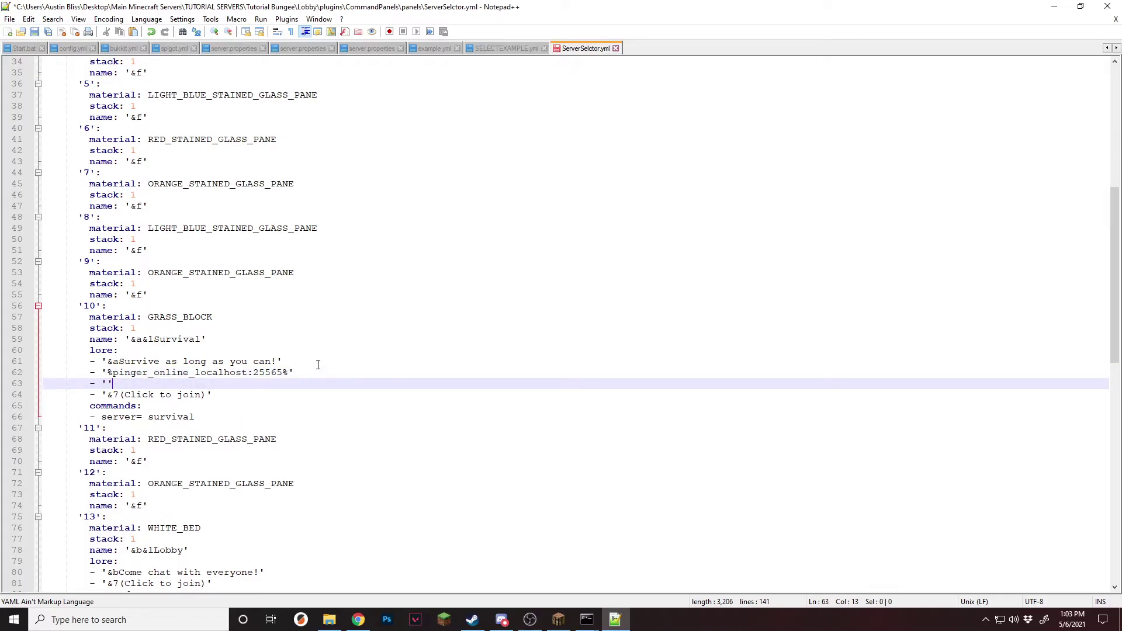
{"action": "type", "text": "'&7Players:"}
{"action": "left_click", "coordinate": [358, 620]}
{"action": "left_click_drag", "start_coordinate": [397, 262], "coordinate": [222, 265]}
{"action": "key", "text": "ctrl+c"}
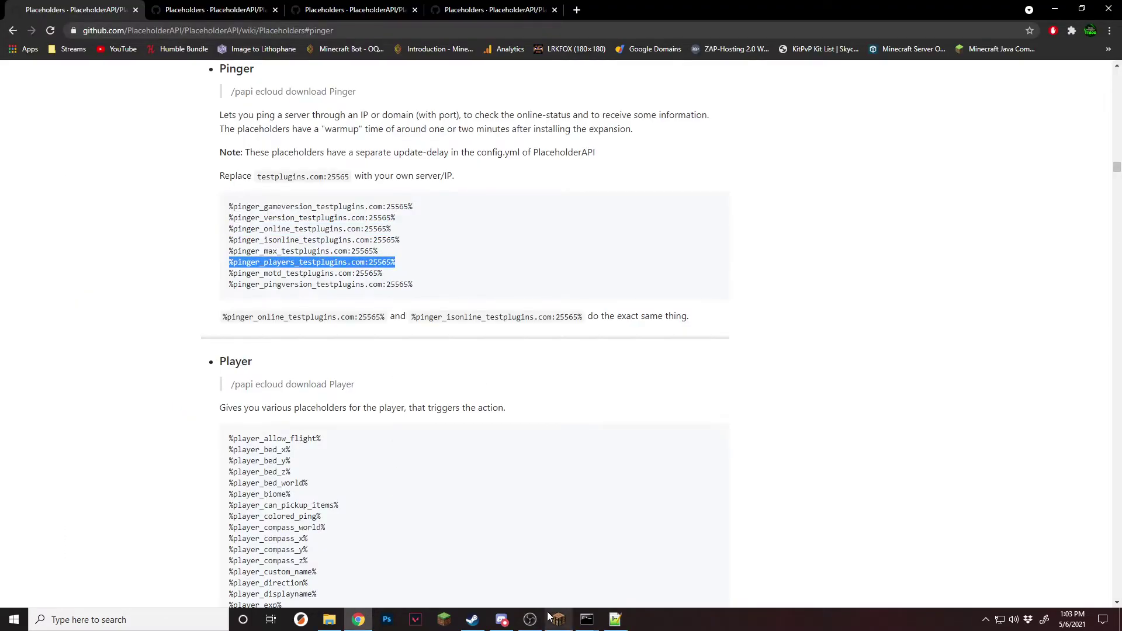
{"action": "left_click", "coordinate": [615, 620]}
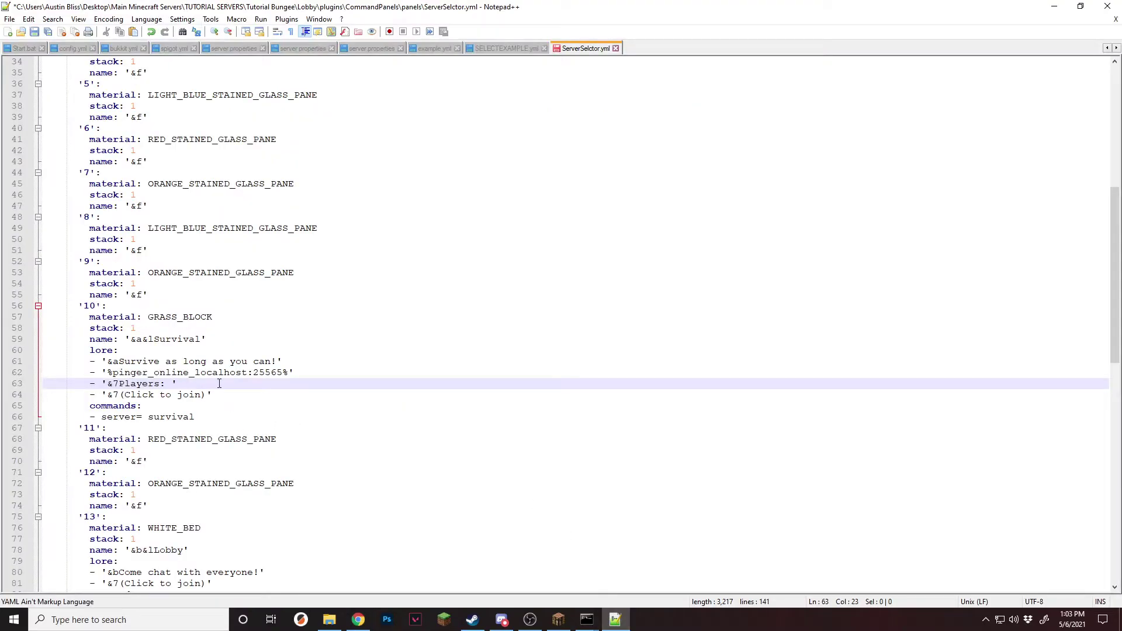
{"action": "key", "text": "ctrl+v"}
- Replace testplugins.com with localhost, append /100 inside the quote, and save ServerSelctor.yml
{"action": "left_click_drag", "start_coordinate": [357, 385], "coordinate": [265, 384]}
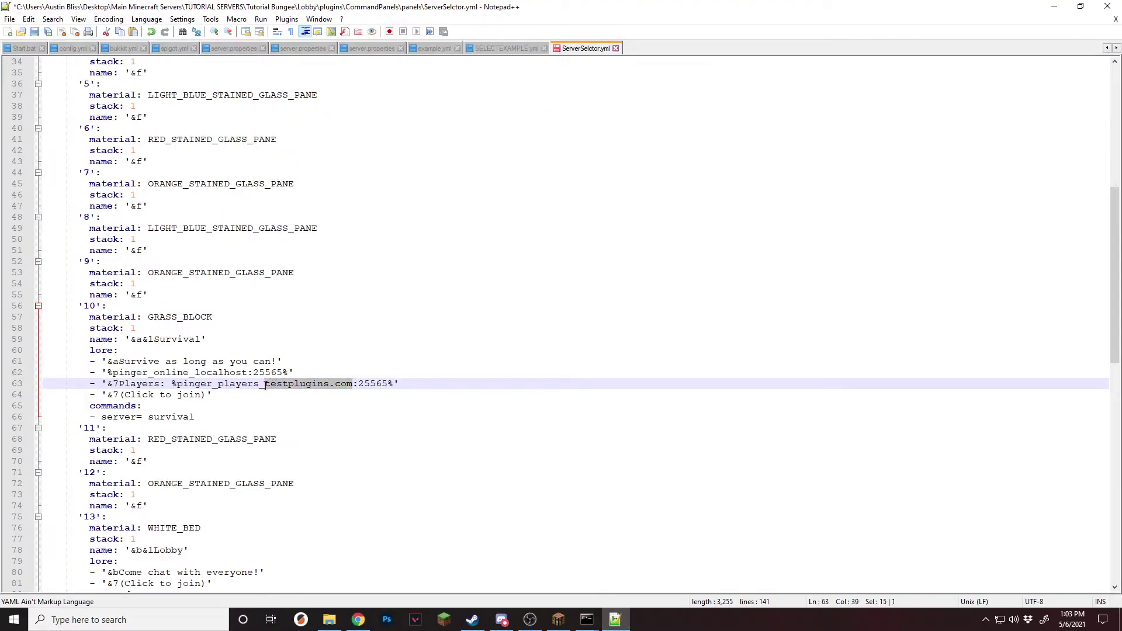
{"action": "type", "text": "localhost"}
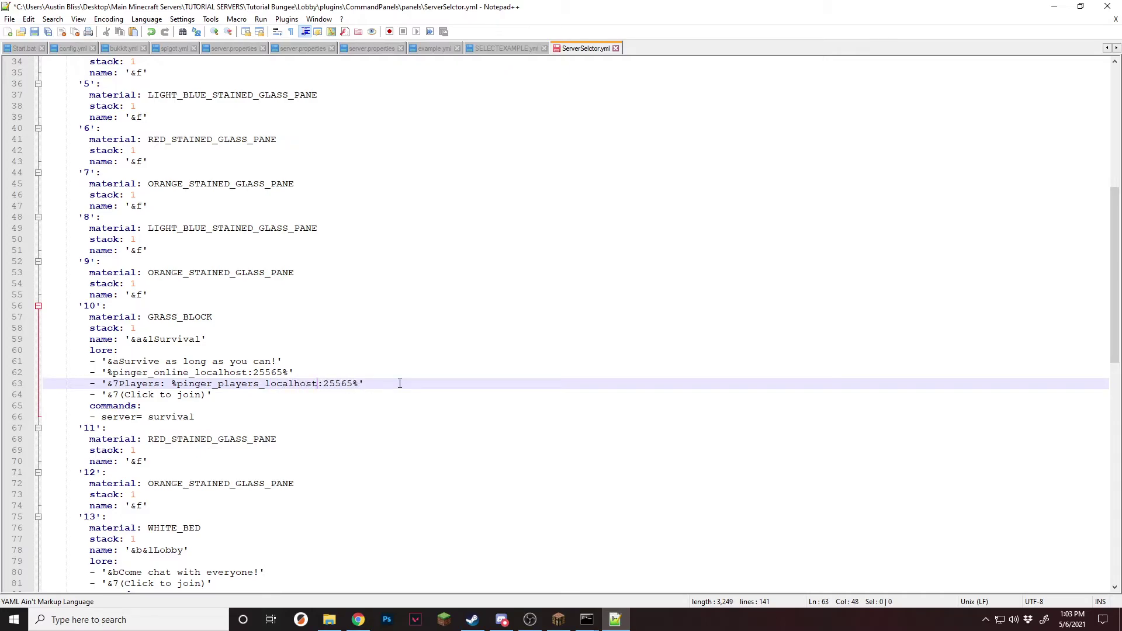
{"action": "key", "text": "Left"}
{"action": "type", "text": "/100"}
{"action": "key", "text": "ctrl+s"}
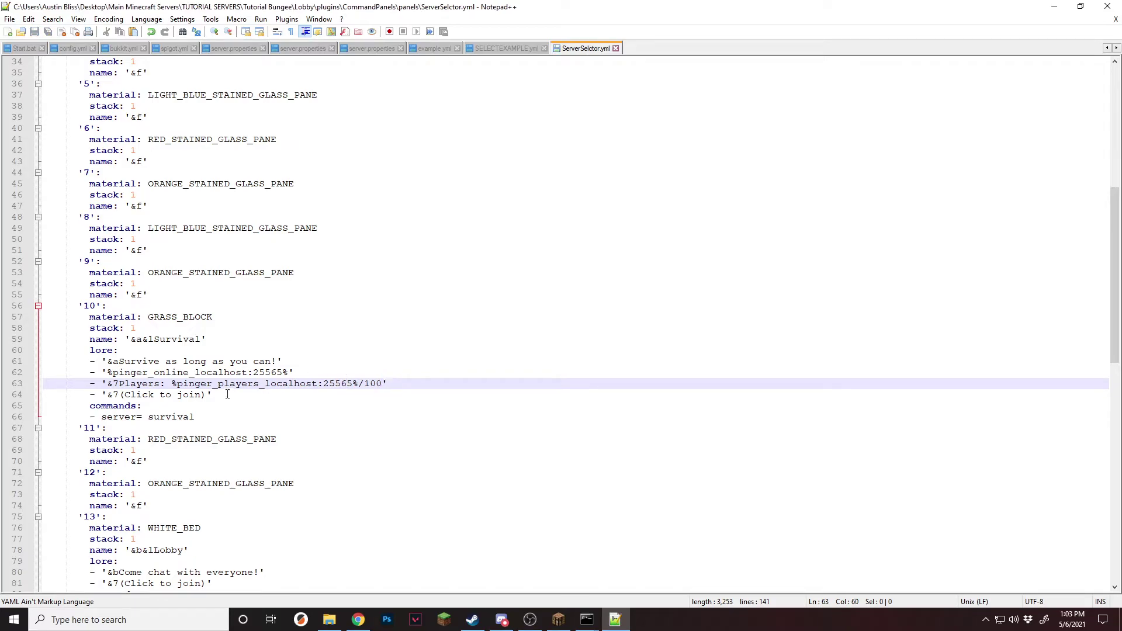
- Copy the two pinger lore lines and paste them under the Lobby lore
{"action": "left_click_drag", "start_coordinate": [228, 394], "coordinate": [92, 377]}
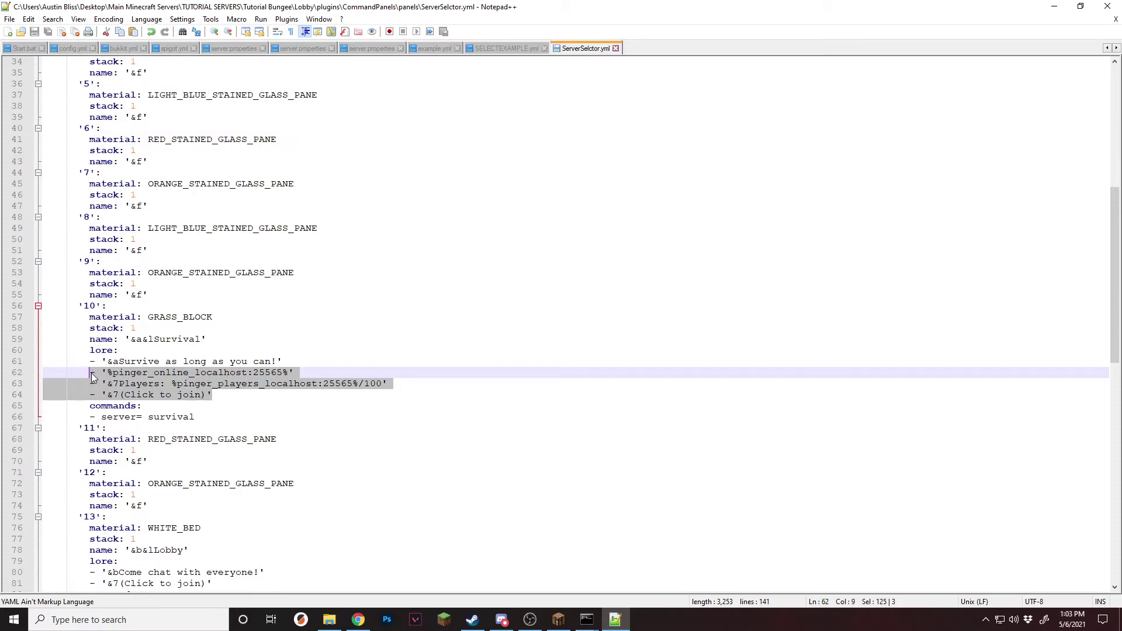
{"action": "left_click_drag", "start_coordinate": [387, 383], "coordinate": [90, 375]}
{"action": "scroll", "coordinate": [229, 341], "scroll_direction": "down", "scroll_amount": 5}
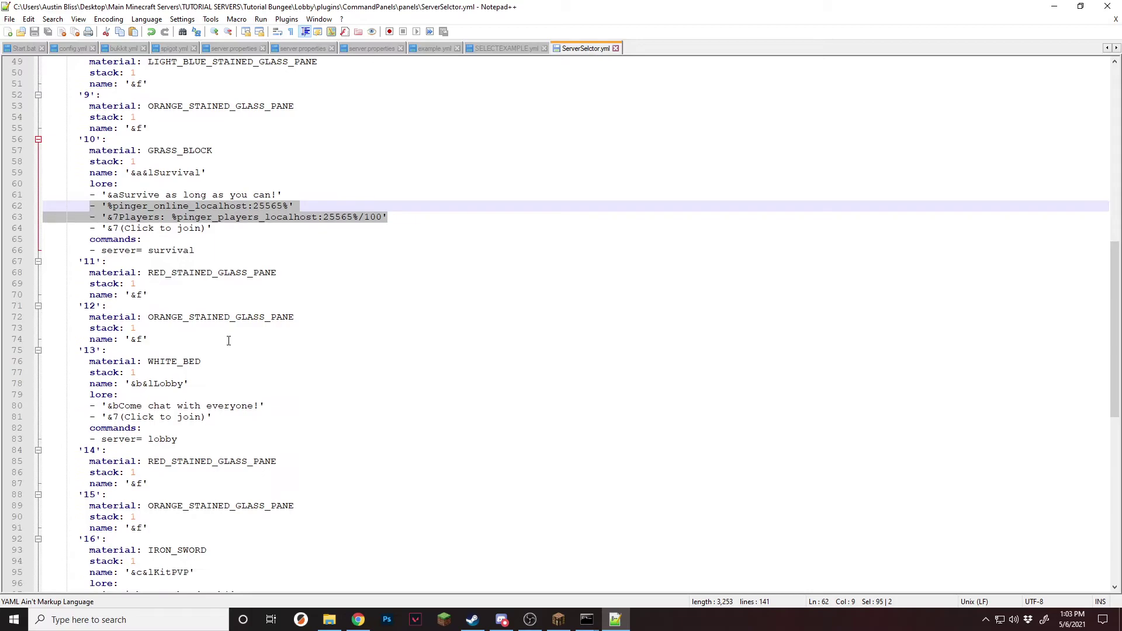
{"action": "left_click", "coordinate": [284, 407]}
{"action": "key", "text": "Return"}
{"action": "type", "text": "- '%pinger_online_localhost:25565%'         - '&7Players: %pinger_players_localhost:25565%/100'"}
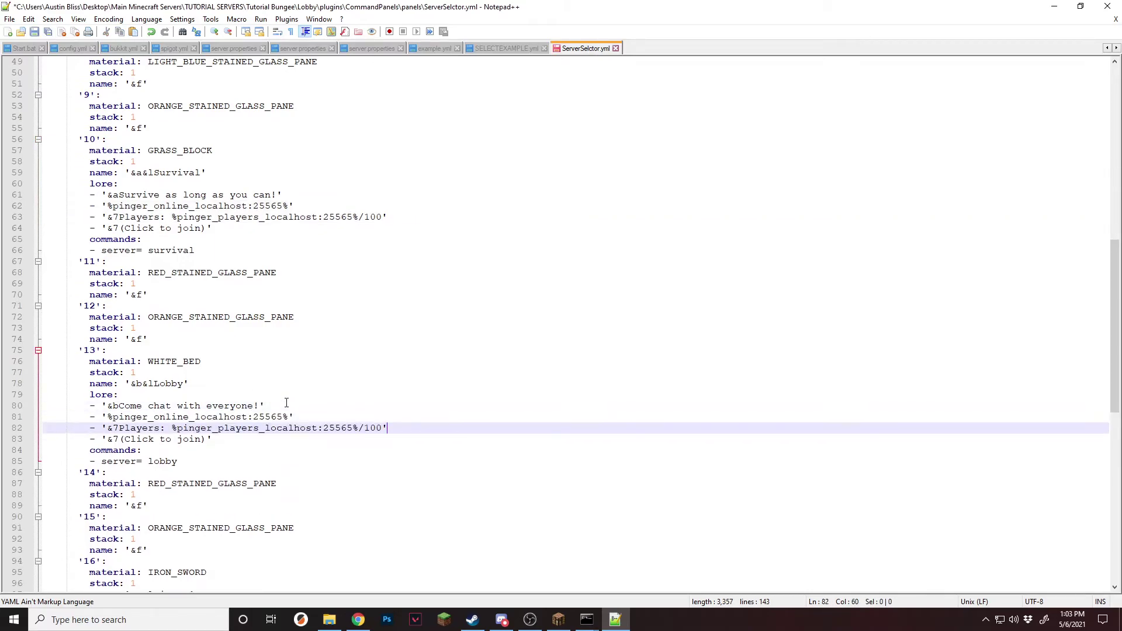
{"action": "left_click_drag", "start_coordinate": [353, 428], "coordinate": [323, 428]}
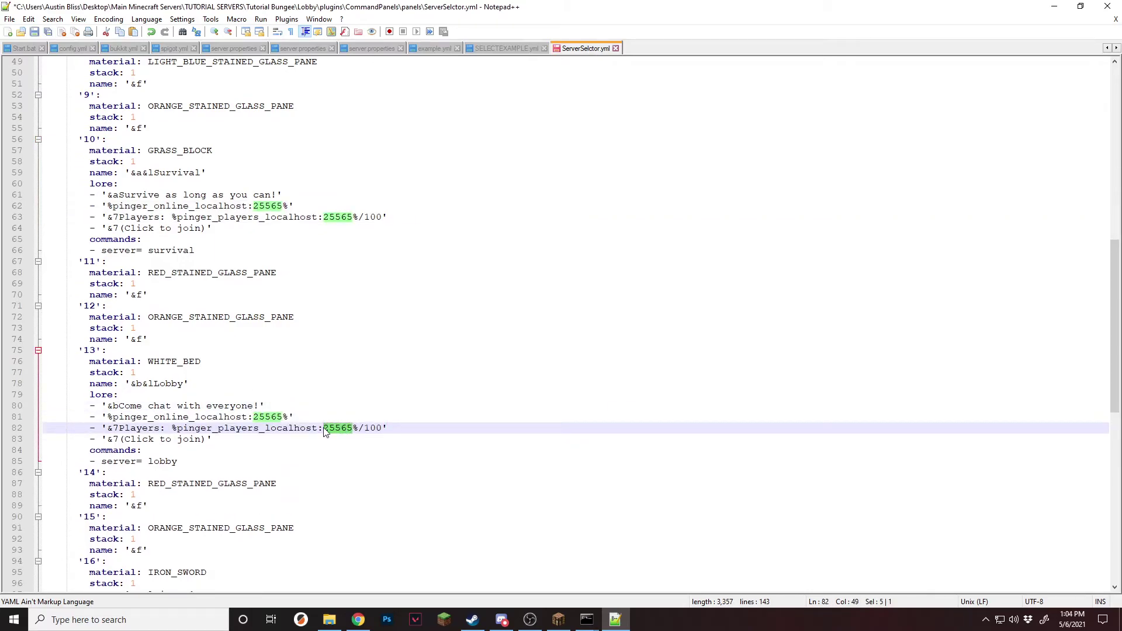
- Change the Survival online and player-count ports to 25566 and save
{"action": "left_click", "coordinate": [286, 206]}
{"action": "key", "text": "BackSpace"}
{"action": "type", "text": "6"}
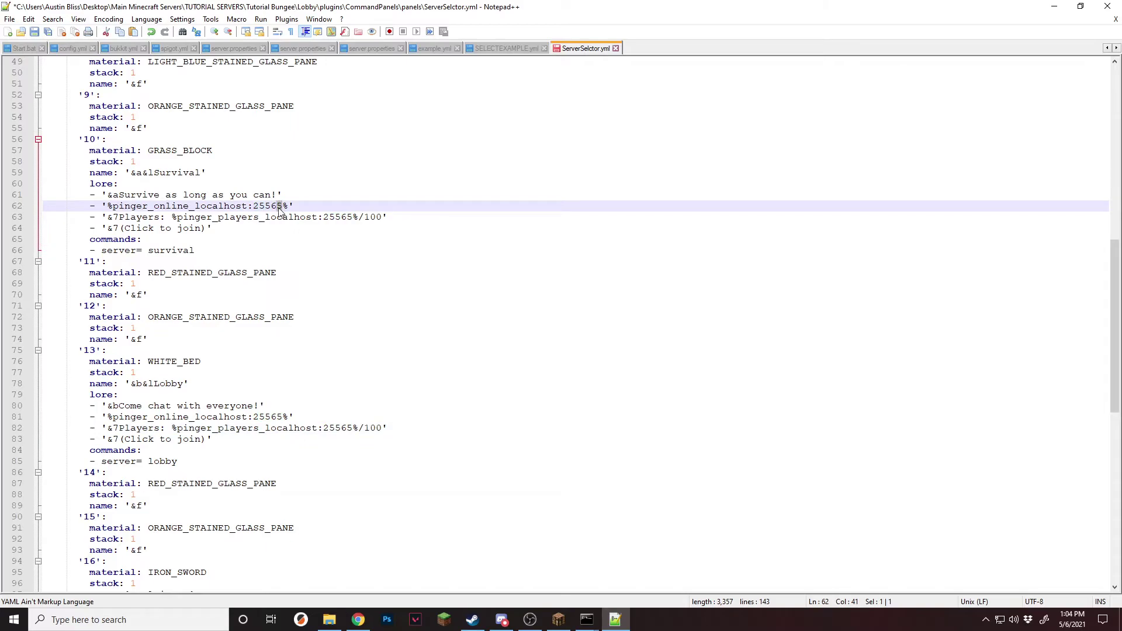
{"action": "left_click", "coordinate": [353, 218]}
{"action": "key", "text": "BackSpace"}
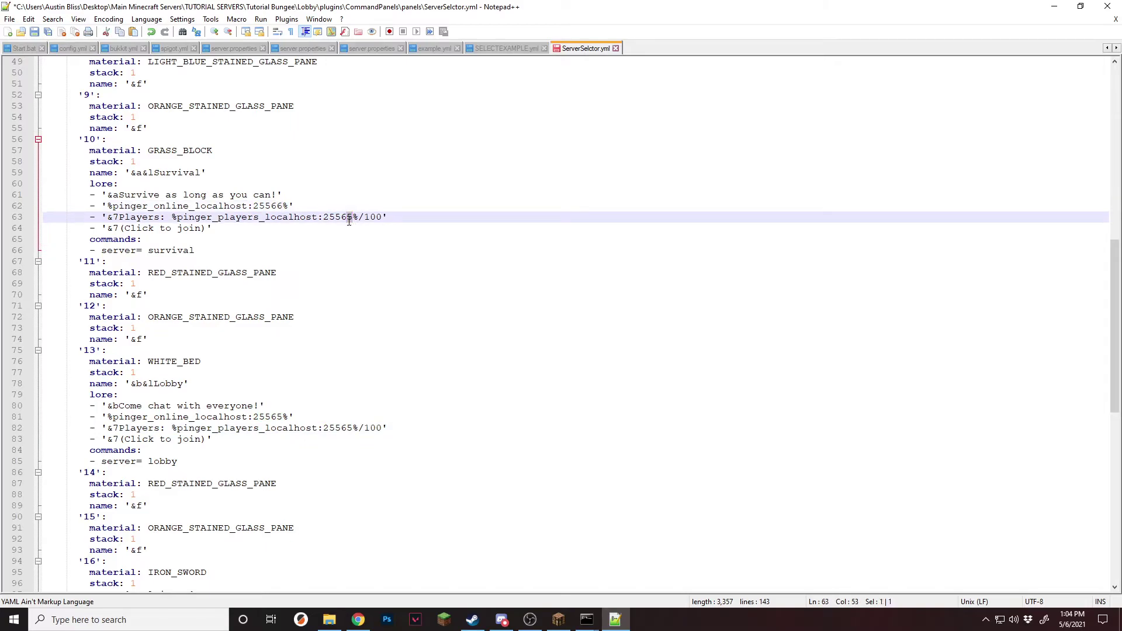
{"action": "type", "text": "6"}
{"action": "left_click_drag", "start_coordinate": [401, 218], "coordinate": [409, 223]}
{"action": "key", "text": "ctrl+s"}
- Paste the pinger lore lines under KitPVP, set both ports to 25567, and save
{"action": "left_click", "coordinate": [391, 428]}
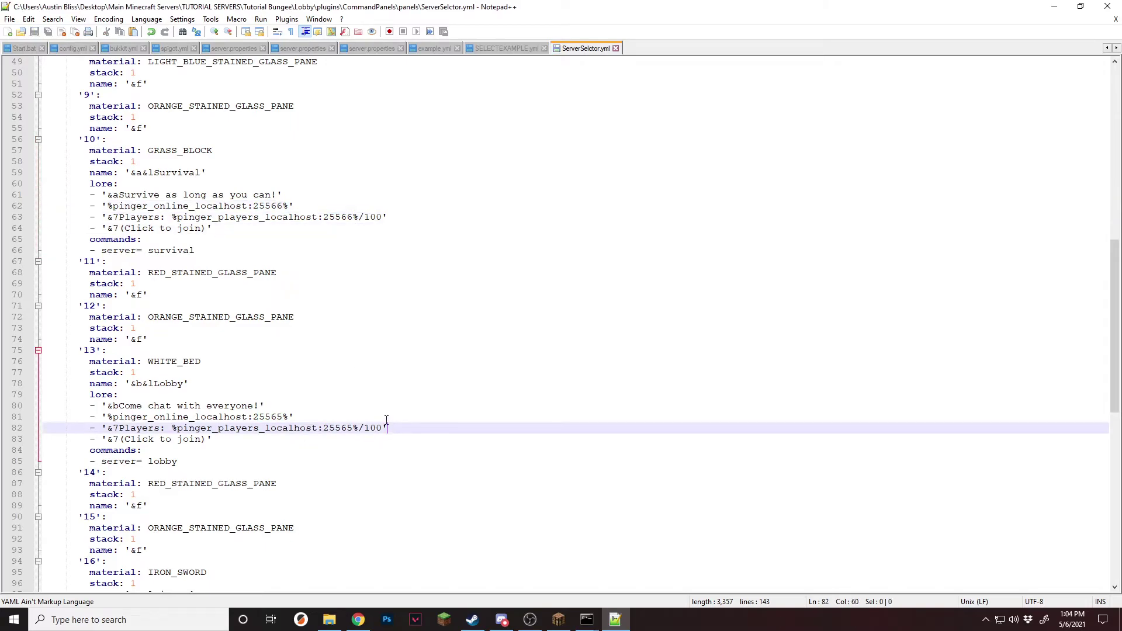
{"action": "scroll", "coordinate": [348, 461], "scroll_direction": "down", "scroll_amount": 2}
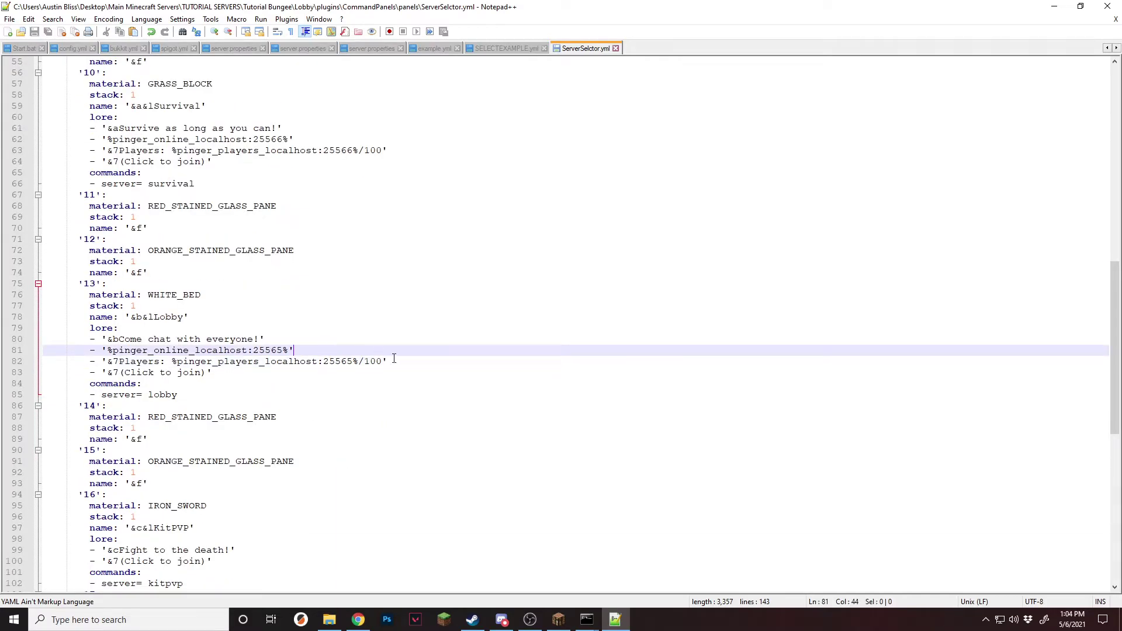
{"action": "scroll", "coordinate": [309, 416], "scroll_direction": "down", "scroll_amount": 2}
{"action": "left_click", "coordinate": [263, 483]}
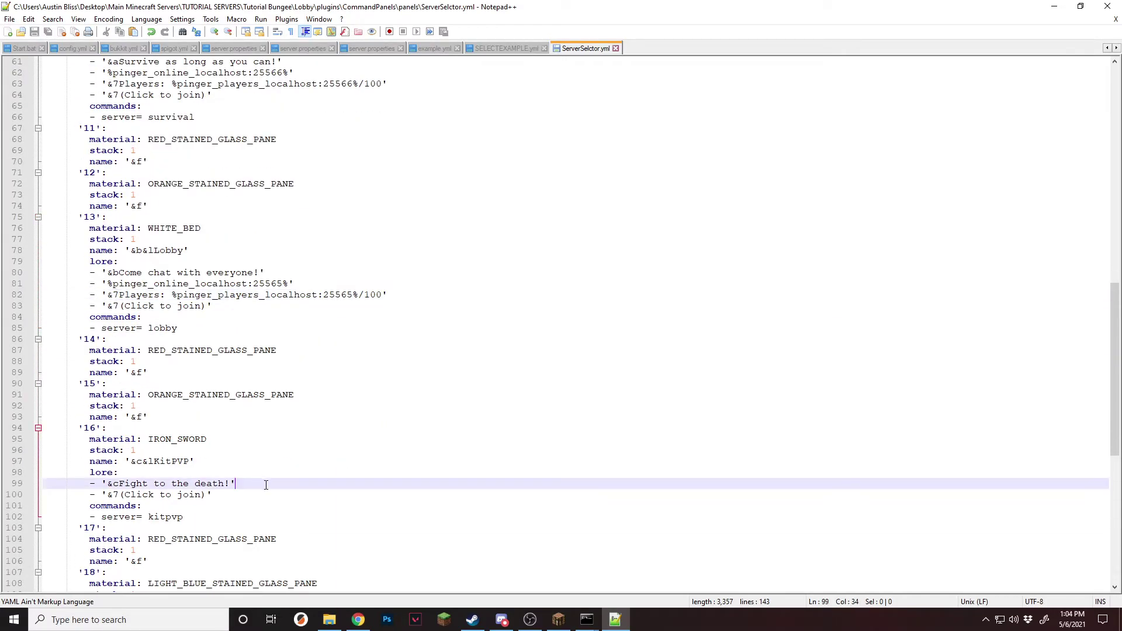
{"action": "key", "text": "Return"}
{"action": "type", "text": "- '%pinger_online_localhost:25565%'\\n- '&7Players: %pinger_players_localhost:25565%/100'"}
{"action": "left_click_drag", "start_coordinate": [281, 495], "coordinate": [286, 495]}
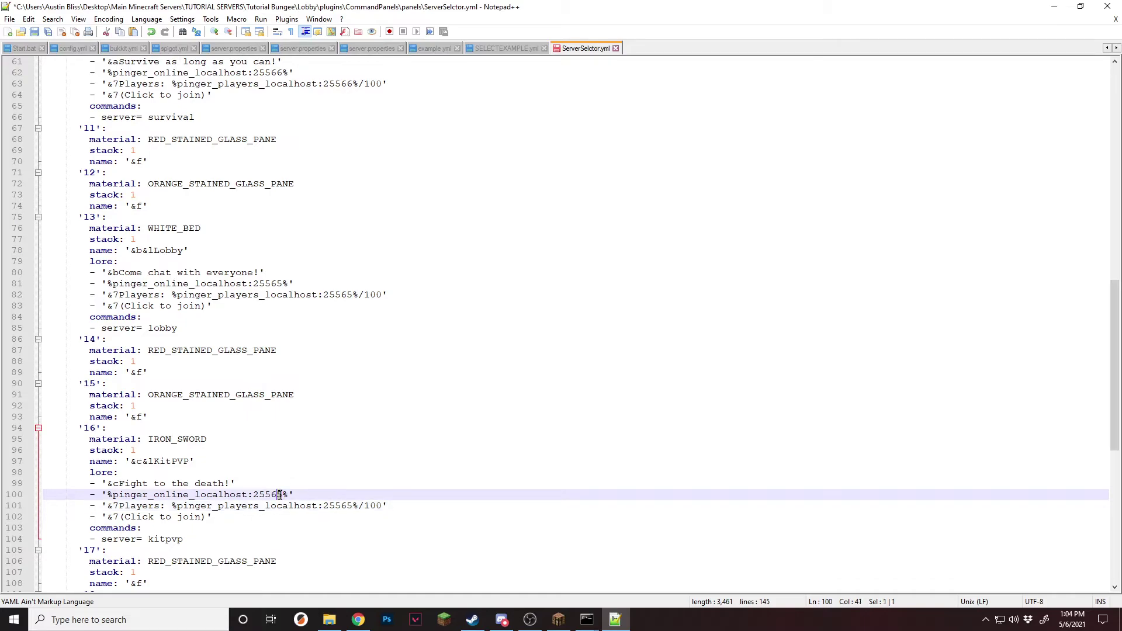
{"action": "type", "text": "7"}
{"action": "left_click", "coordinate": [352, 506]}
{"action": "double_click", "coordinate": [353, 506]}
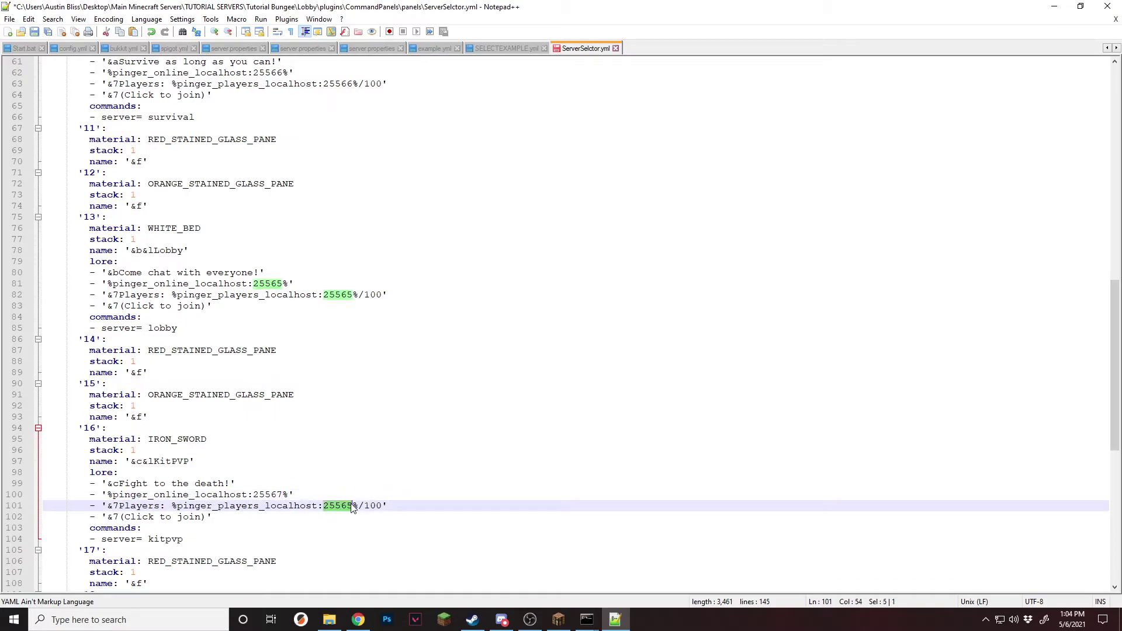
{"action": "left_click", "coordinate": [353, 506]}
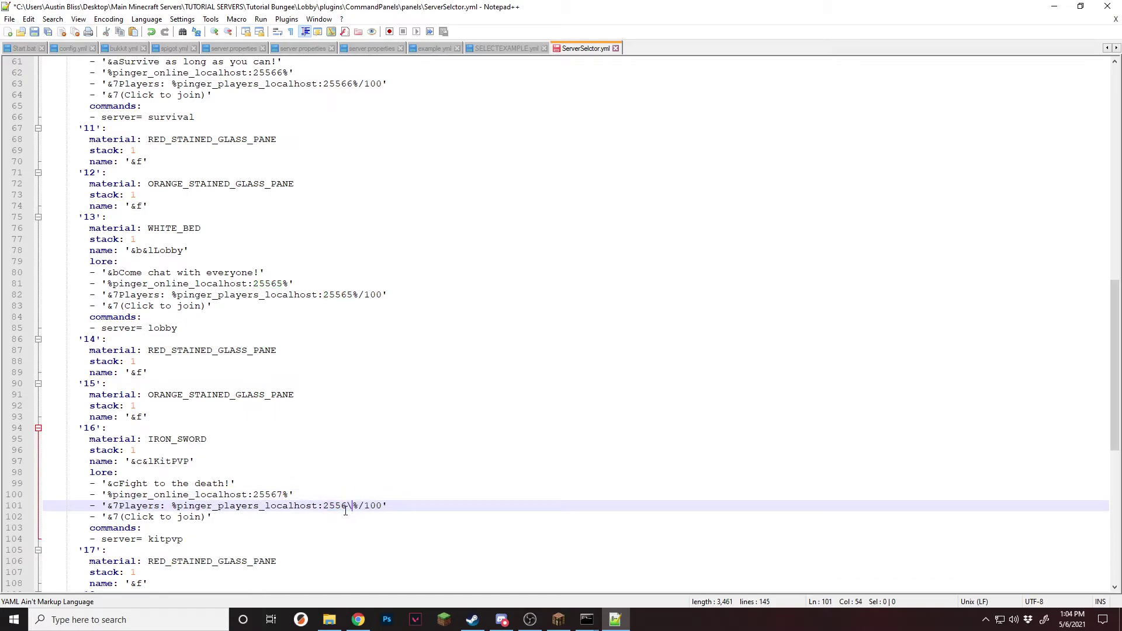
{"action": "left_click_drag", "start_coordinate": [346, 506], "coordinate": [352, 507]}
{"action": "type", "text": "7"}
{"action": "left_click", "coordinate": [399, 506]}
{"action": "key", "text": "ctrl+s"}
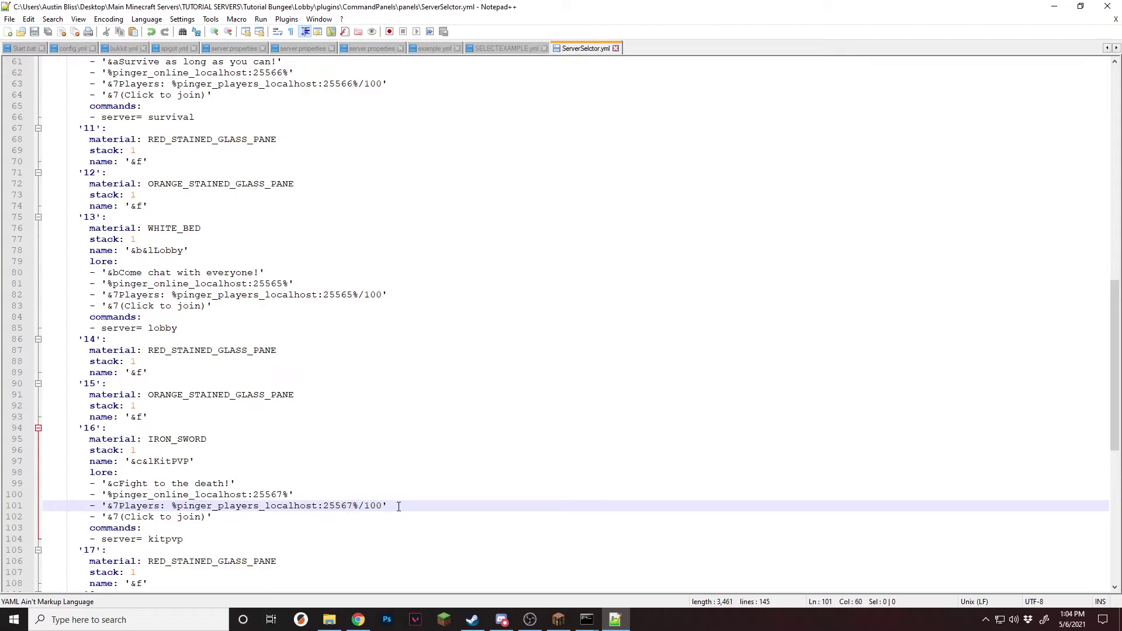
- Reload CommandPanels in Minecraft and open the Server Selector with the slot-5 compass
{"action": "left_click", "coordinate": [558, 619]}
{"action": "key", "text": "Return"}
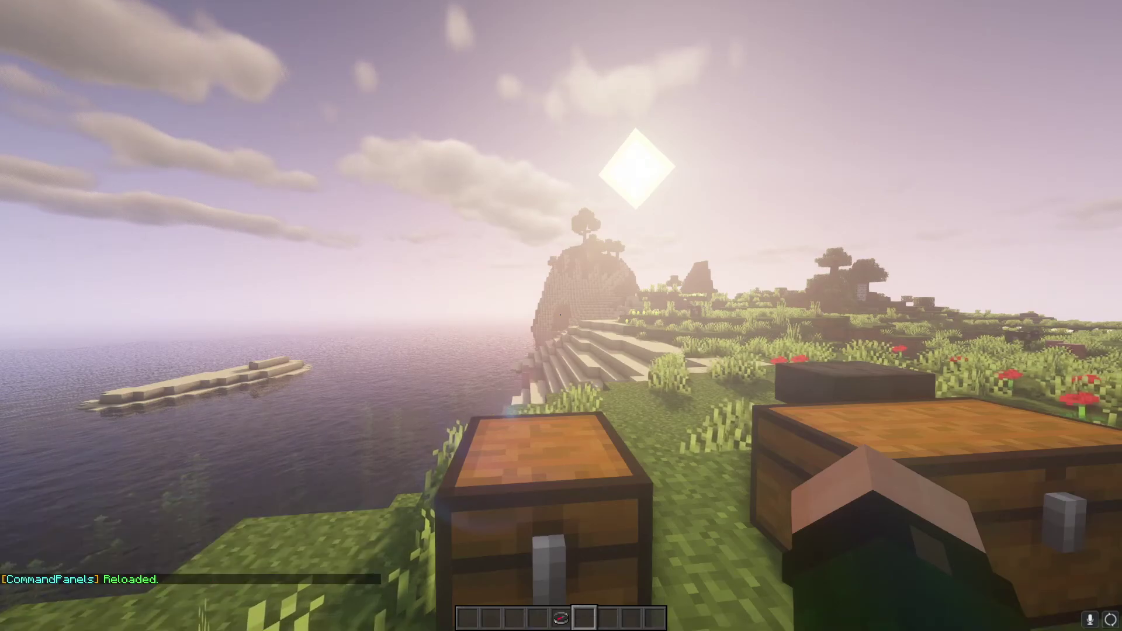
{"action": "key", "text": "5"}
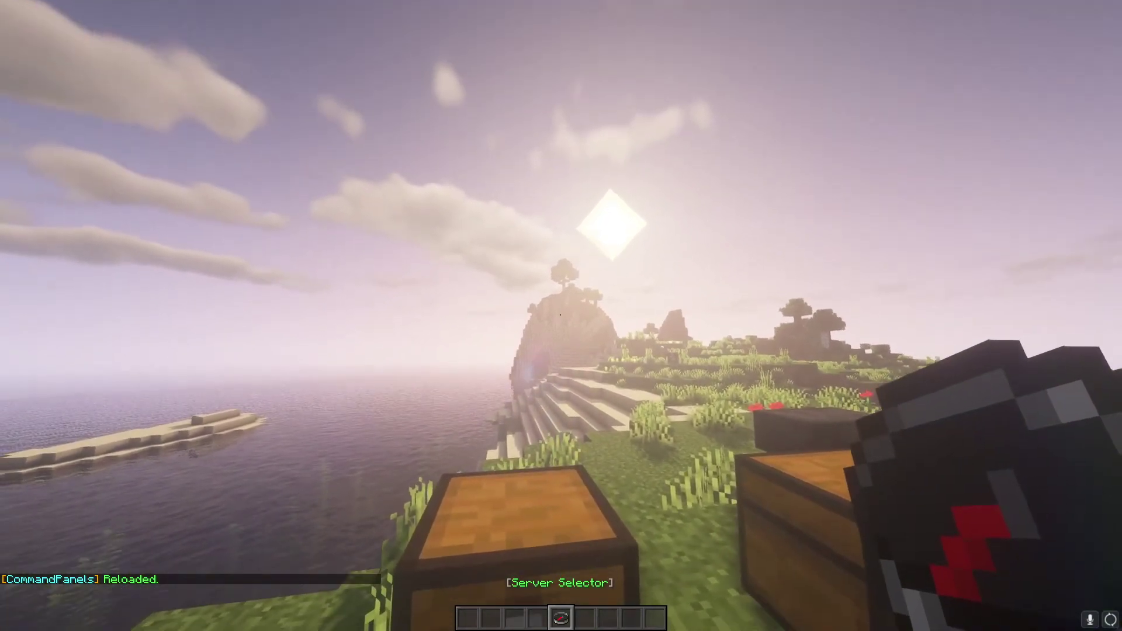
{"action": "right_click", "coordinate": [561, 315]}
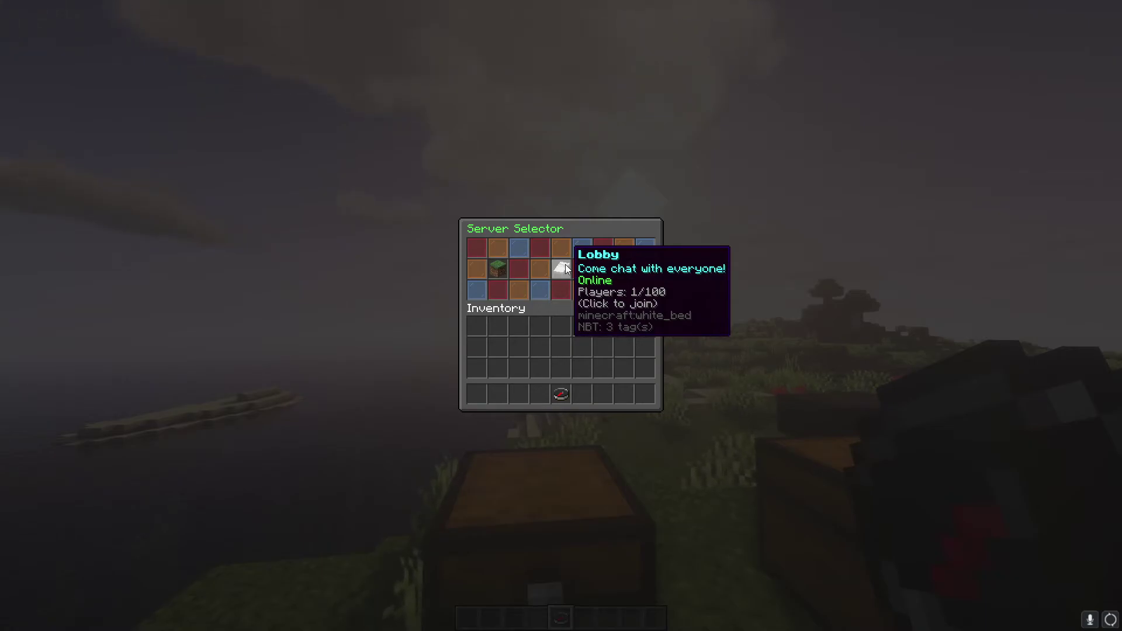
- Check the Lobby and KitPVP status lore, then join KitPVP via the iron sword
{"action": "left_click", "coordinate": [562, 269]}
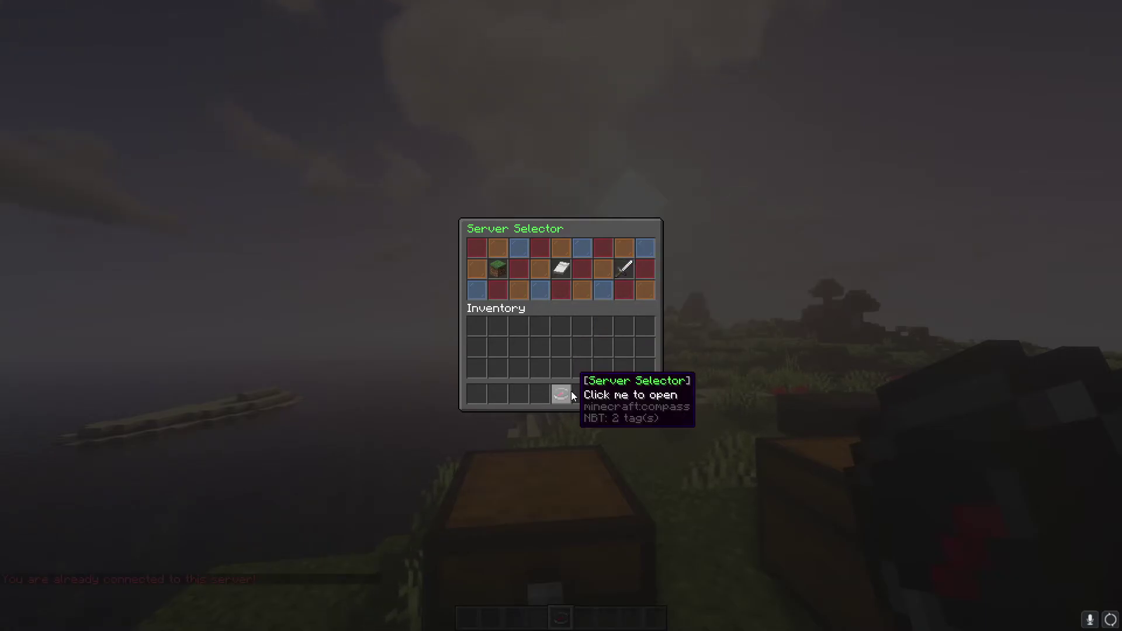
{"action": "left_click", "coordinate": [624, 268]}
{"action": "right_click", "coordinate": [561, 316]}
{"action": "left_click", "coordinate": [628, 270]}
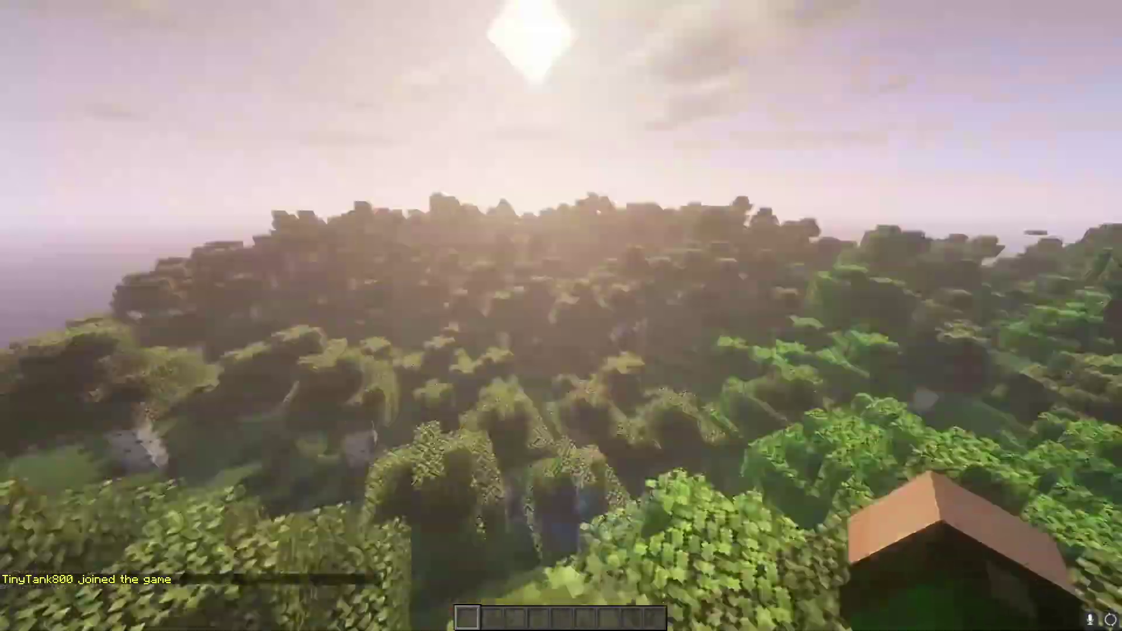
{"action": "key", "text": "e"}
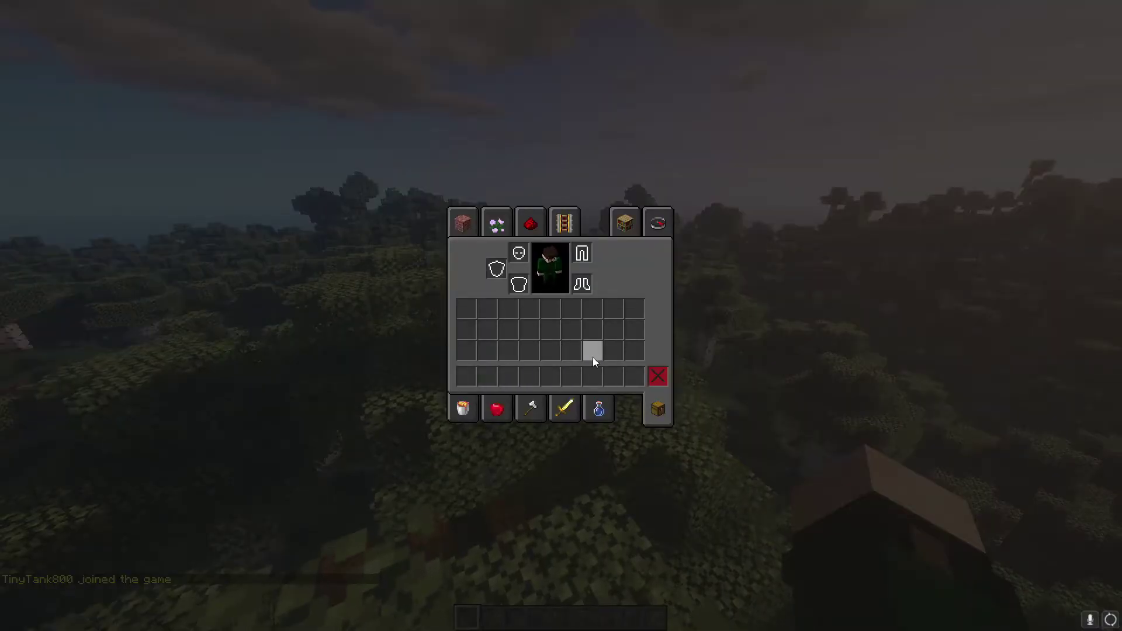
{"action": "key", "text": "e"}
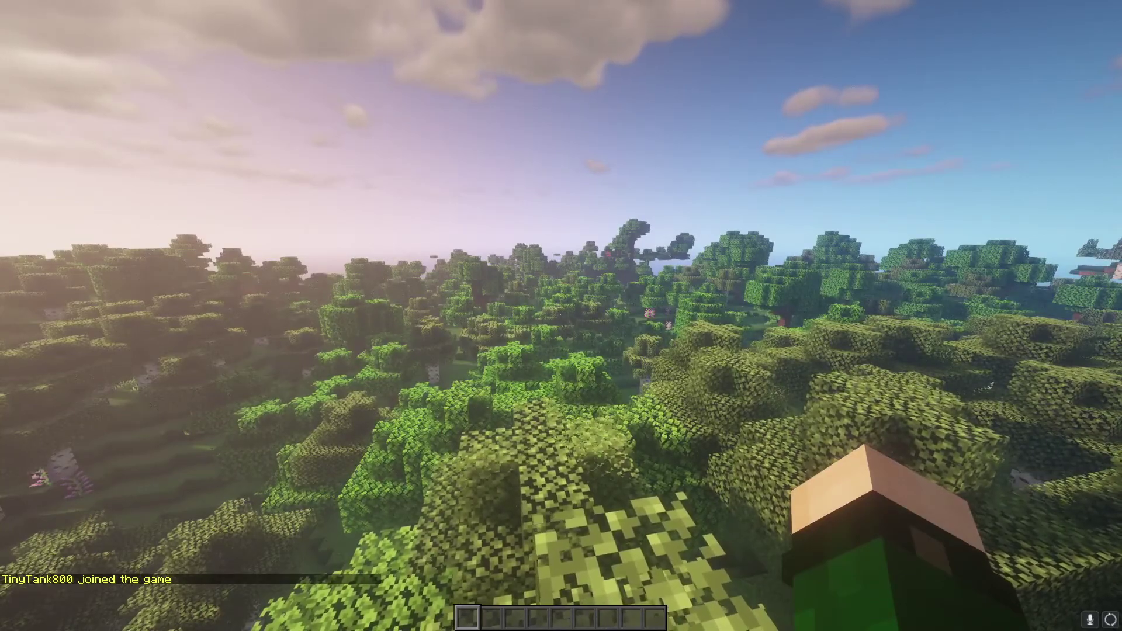
{"action": "key", "text": "slash"}
{"action": "type", "text": "servers"}
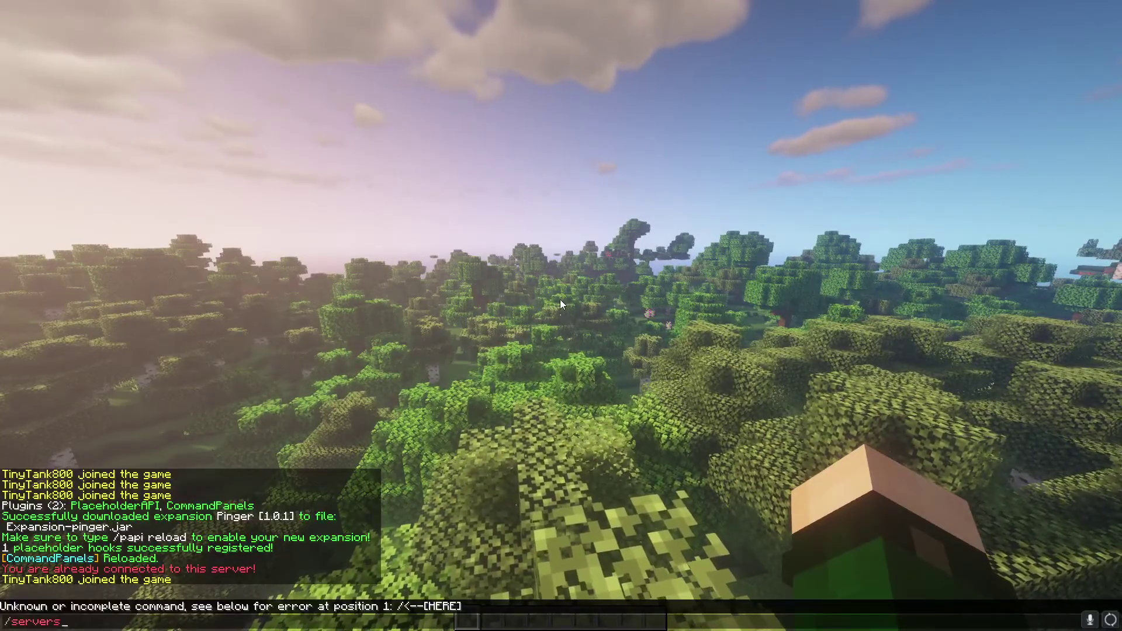
{"action": "key", "text": "BackSpace"}
{"action": "key", "text": "BackSpace"}
{"action": "key", "text": "BackSpace"}
{"action": "key", "text": "BackSpace"}
{"action": "key", "text": "BackSpace"}
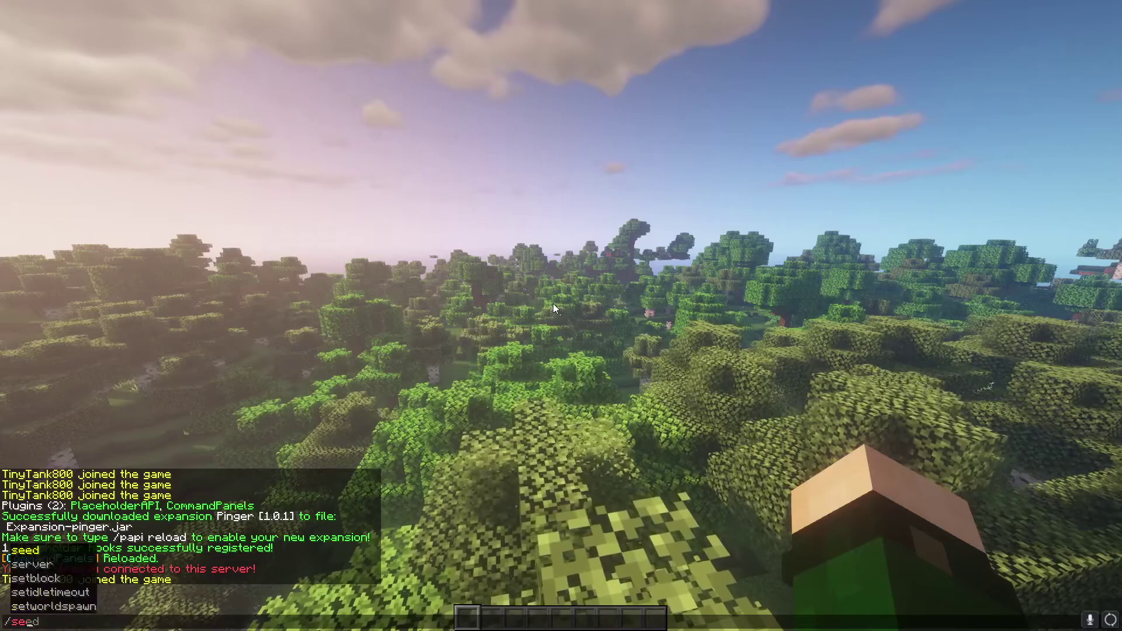
{"action": "key", "text": "Escape"}
{"action": "key", "text": "Escape"}
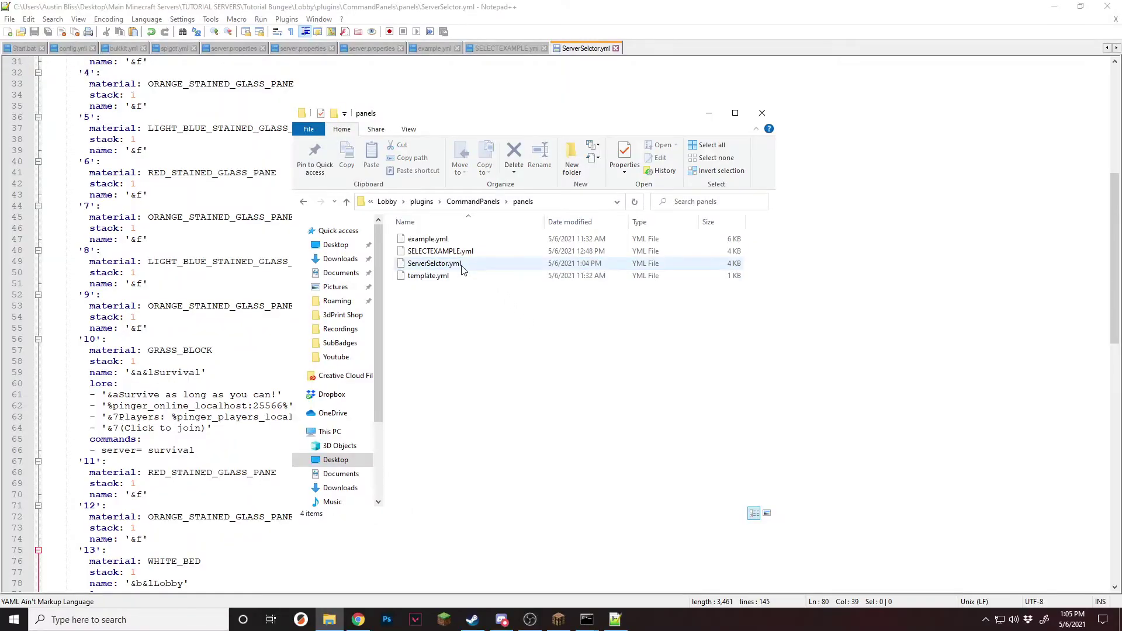
- Paste ServerSelctor.yml into Kitpvp\plugins\CommandPanels\panels and edit that copy with Notepad++
{"action": "left_click", "coordinate": [463, 266]}
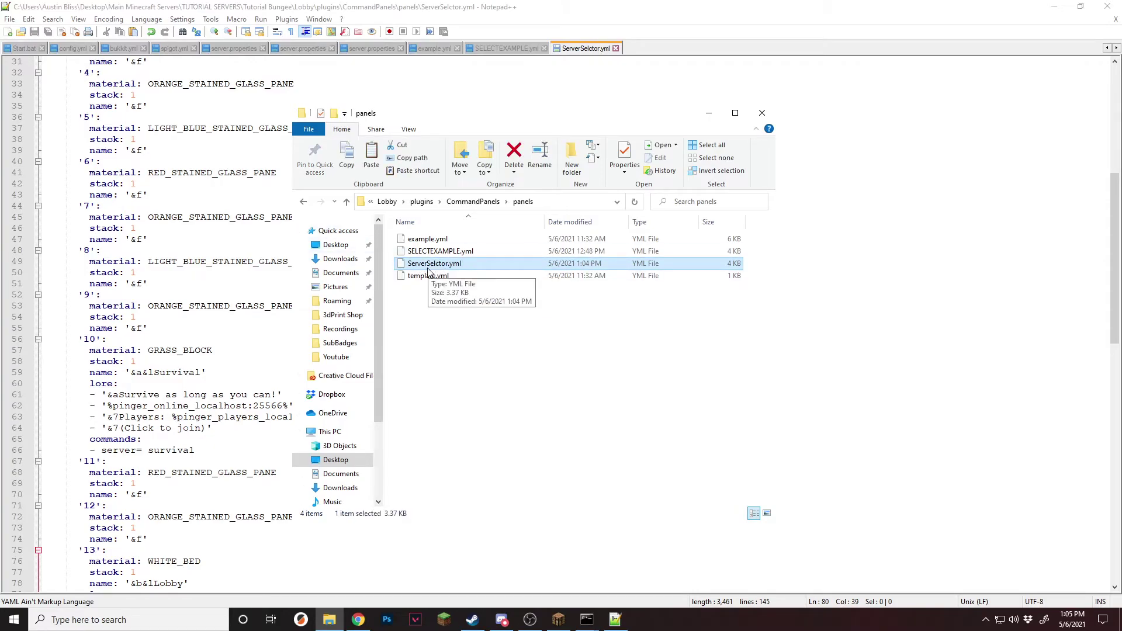
{"action": "key", "text": "alt+Left"}
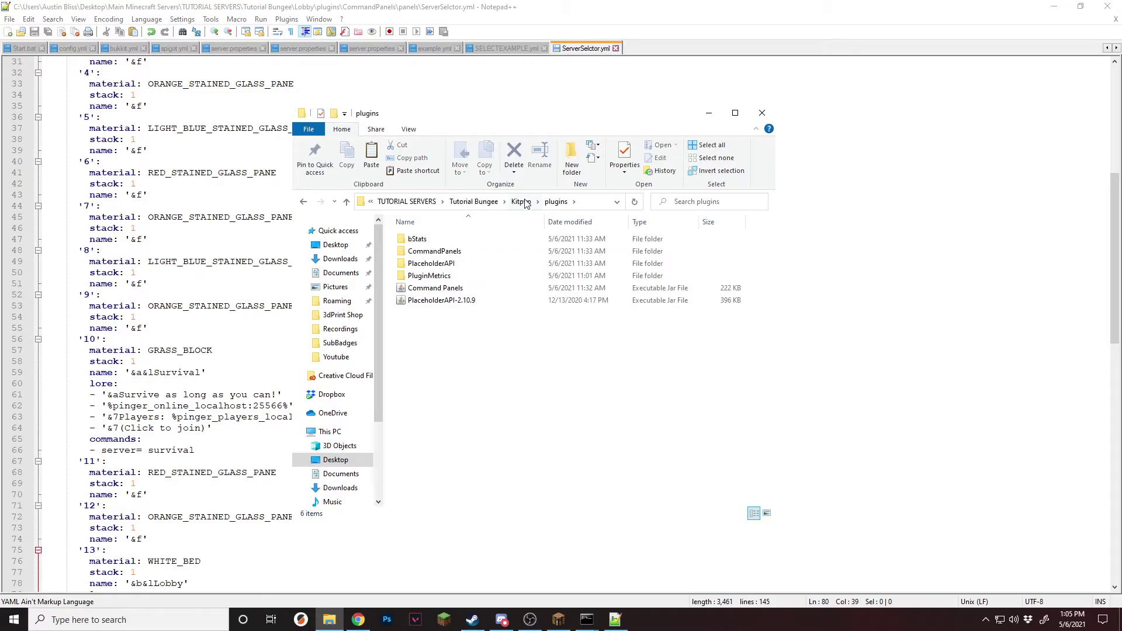
{"action": "double_click", "coordinate": [443, 251]}
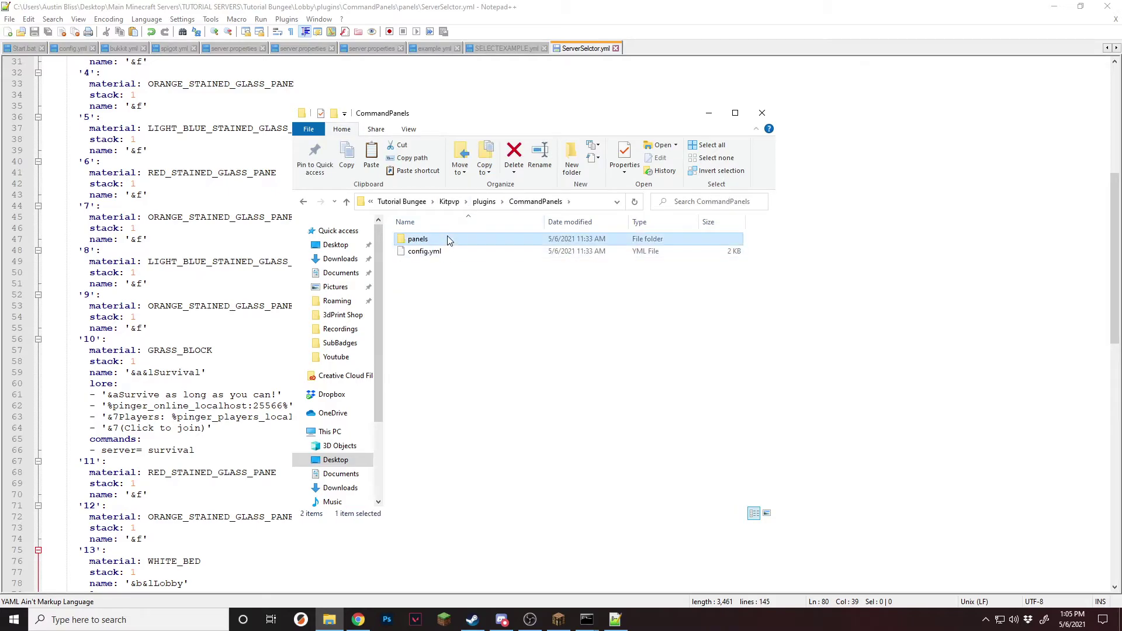
{"action": "double_click", "coordinate": [439, 239]}
{"action": "right_click", "coordinate": [457, 304]}
{"action": "left_click", "coordinate": [363, 383]}
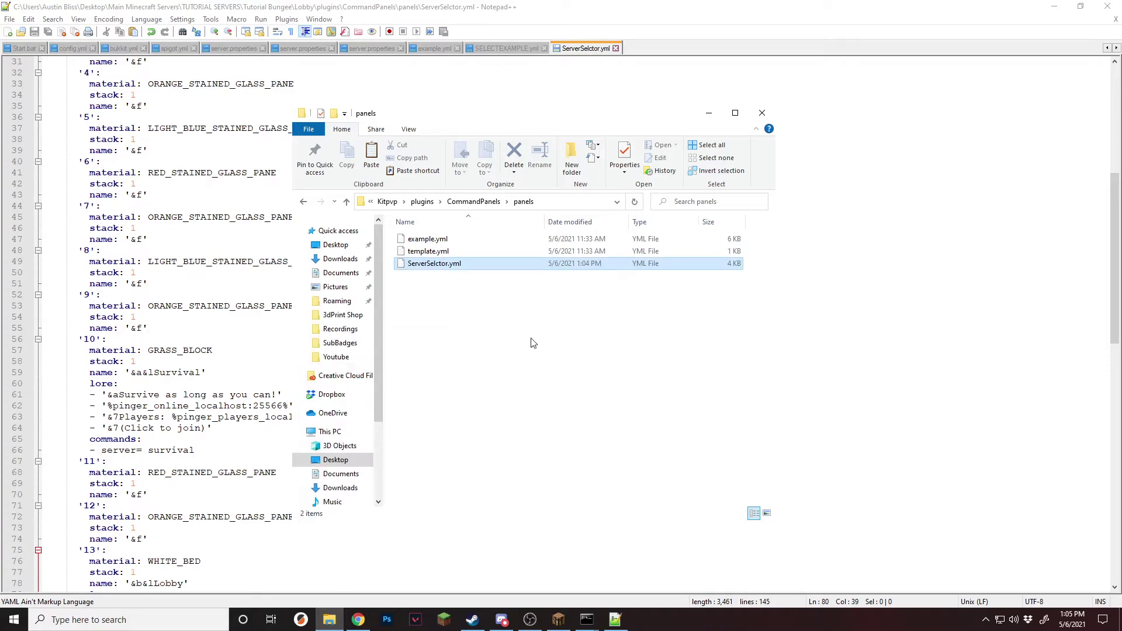
{"action": "right_click", "coordinate": [452, 252]}
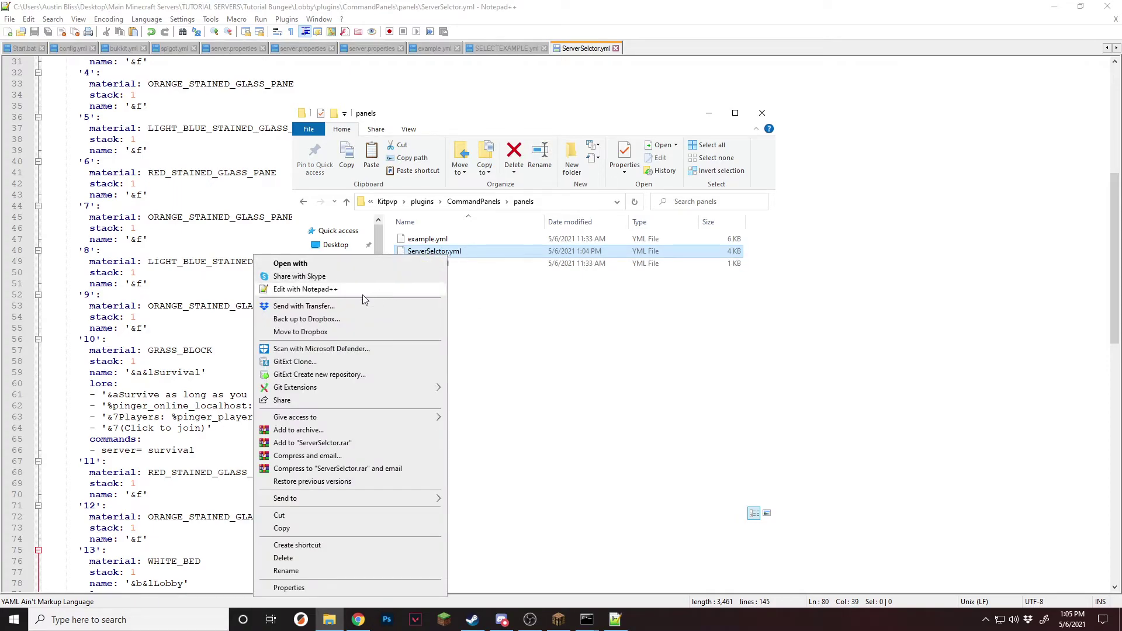
{"action": "left_click", "coordinate": [363, 294]}
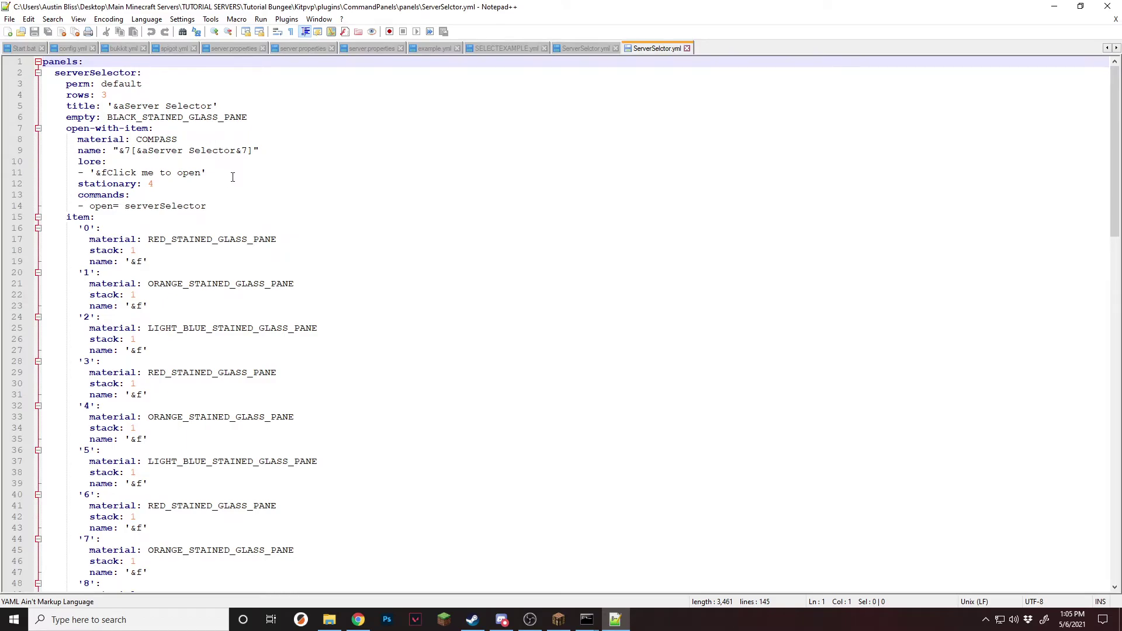
- Delete the stationary and open-command lines from the item section
{"action": "left_click_drag", "start_coordinate": [209, 206], "coordinate": [43, 184]}
{"action": "key", "text": "BackSpace"}
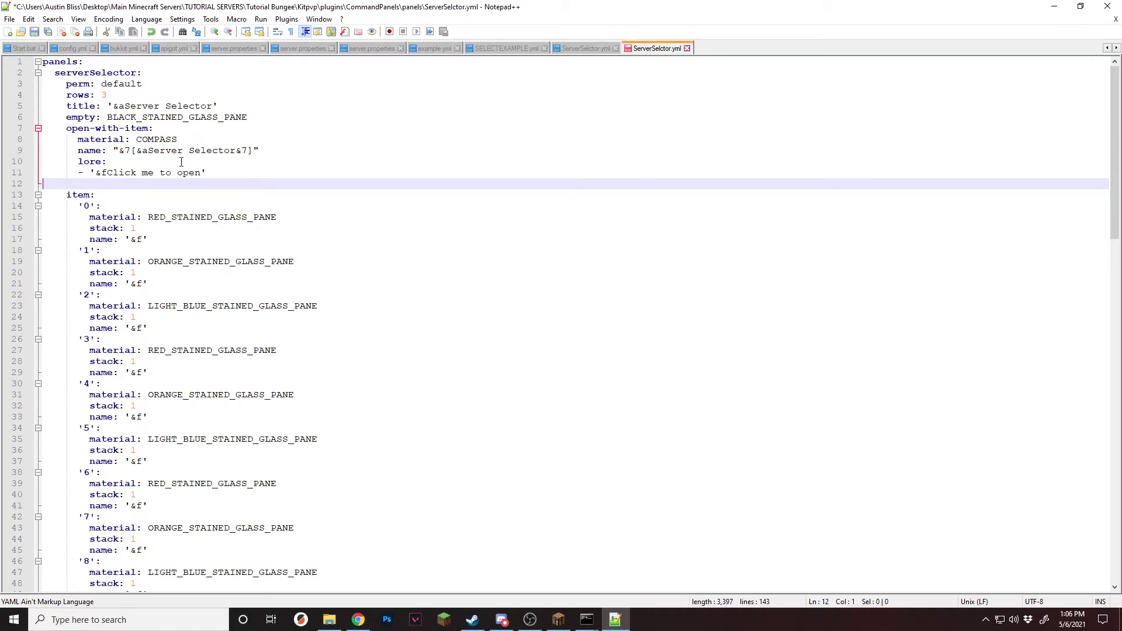
{"action": "key", "text": "BackSpace"}
- Add 'commands:' with a '- servers' entry under the title line and save
{"action": "left_click", "coordinate": [231, 158]}
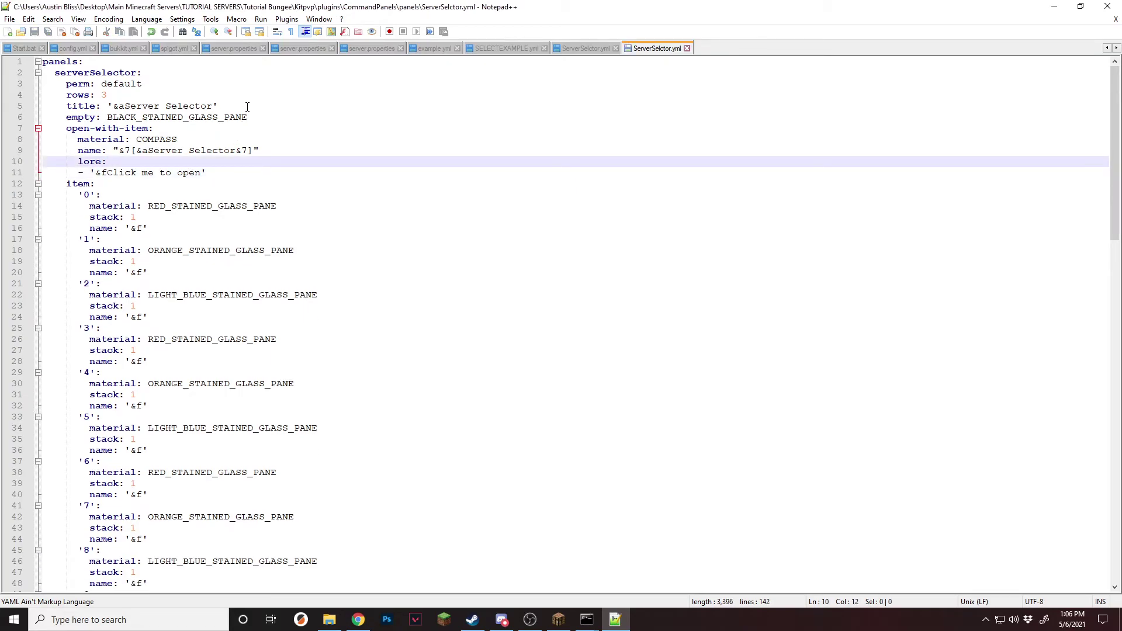
{"action": "left_click", "coordinate": [267, 114]}
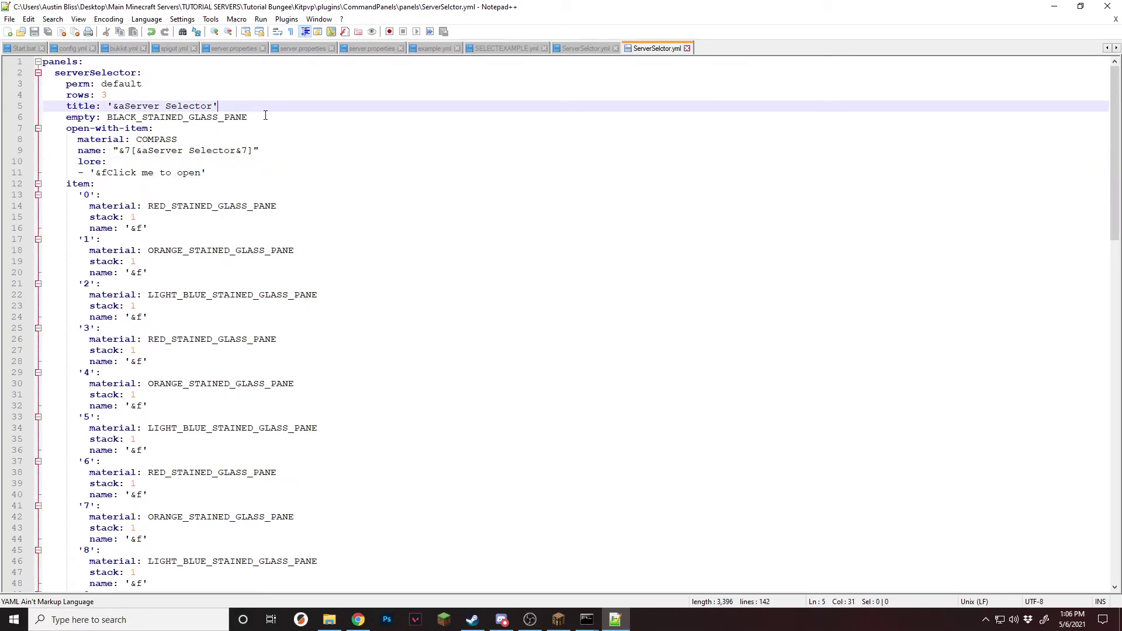
{"action": "left_click", "coordinate": [117, 185]}
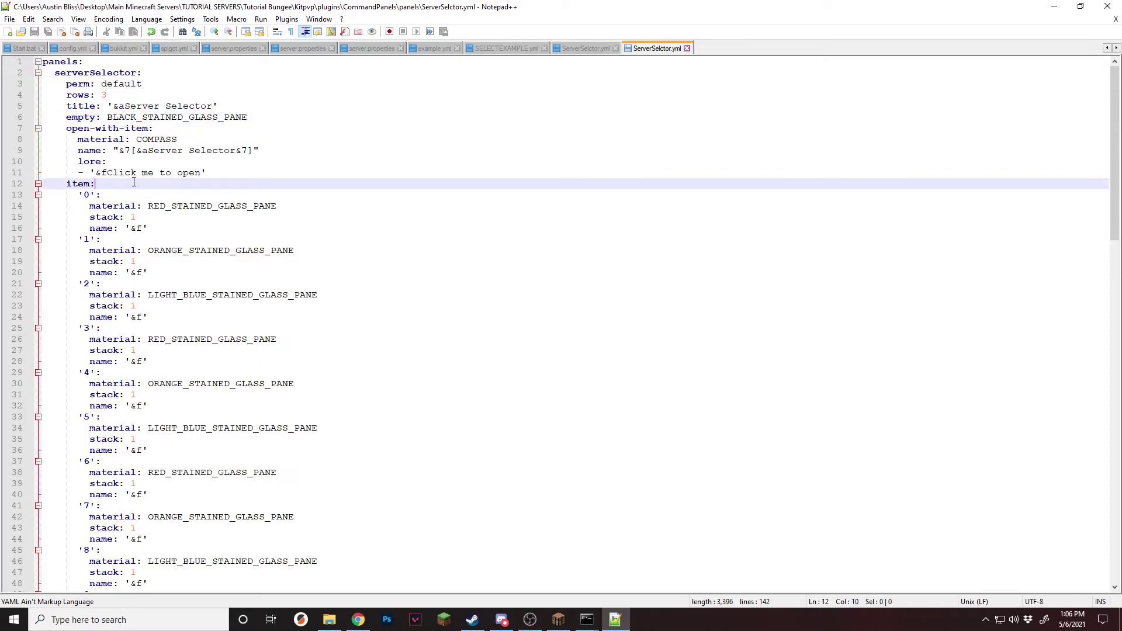
{"action": "left_click", "coordinate": [276, 117]}
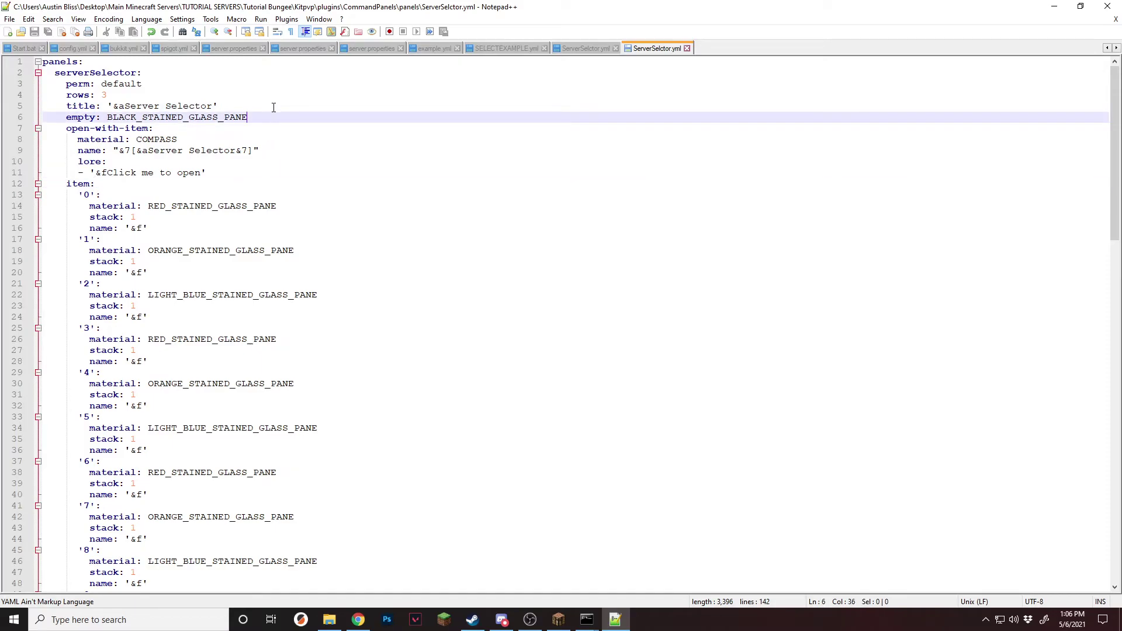
{"action": "left_click", "coordinate": [273, 107]}
{"action": "key", "text": "Return"}
{"action": "type", "text": "com"}
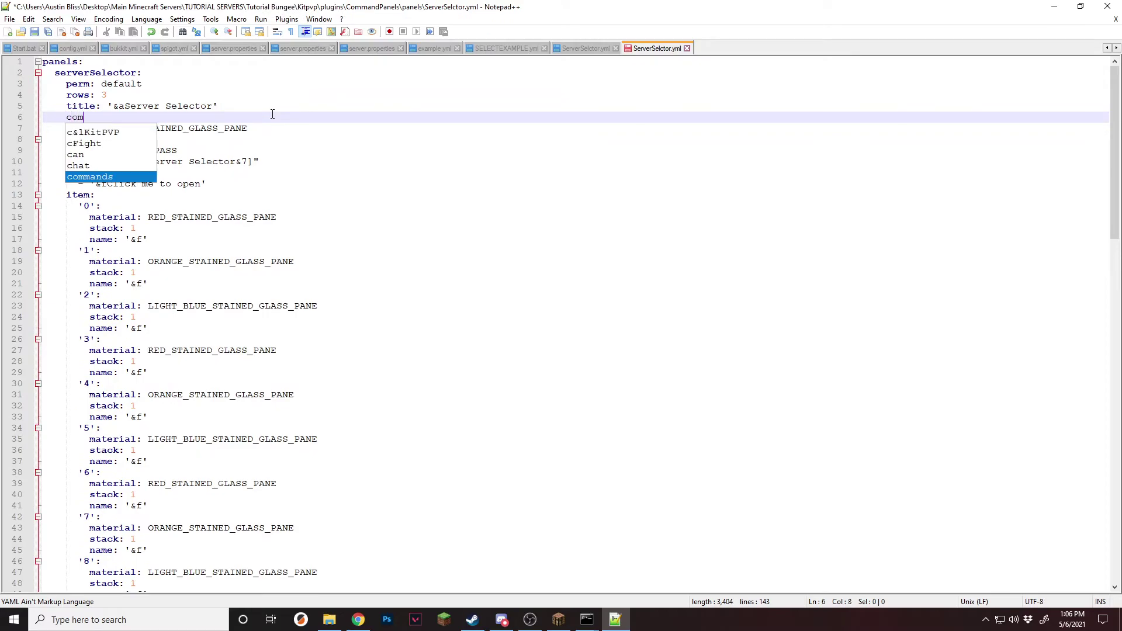
{"action": "type", "text": "mands:"}
{"action": "key", "text": "Return"}
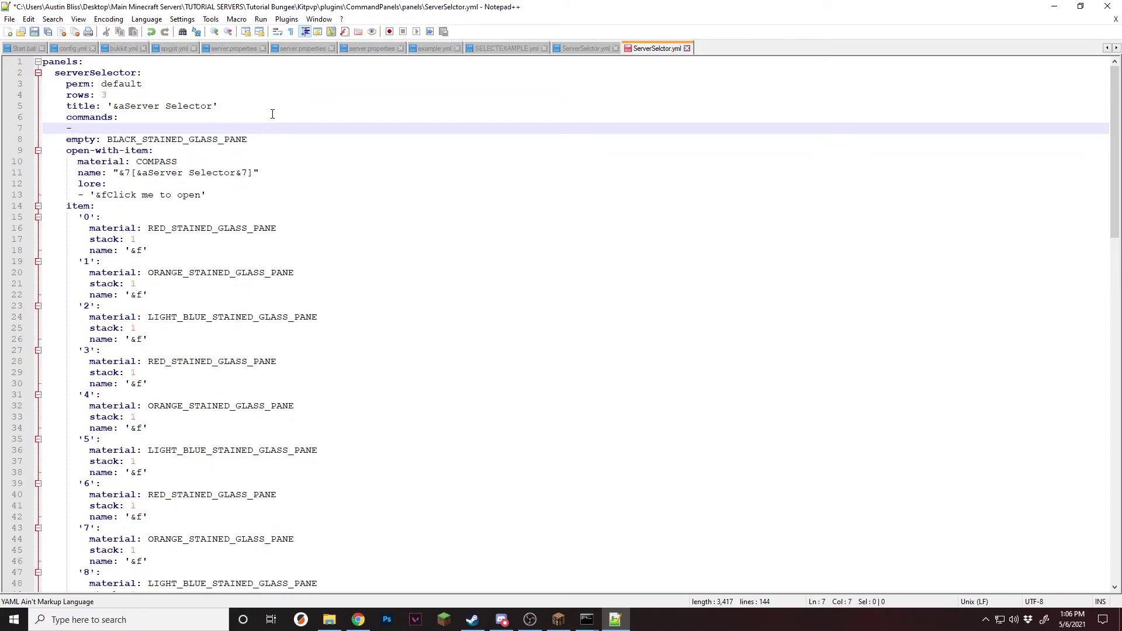
{"action": "type", "text": "- servers"}
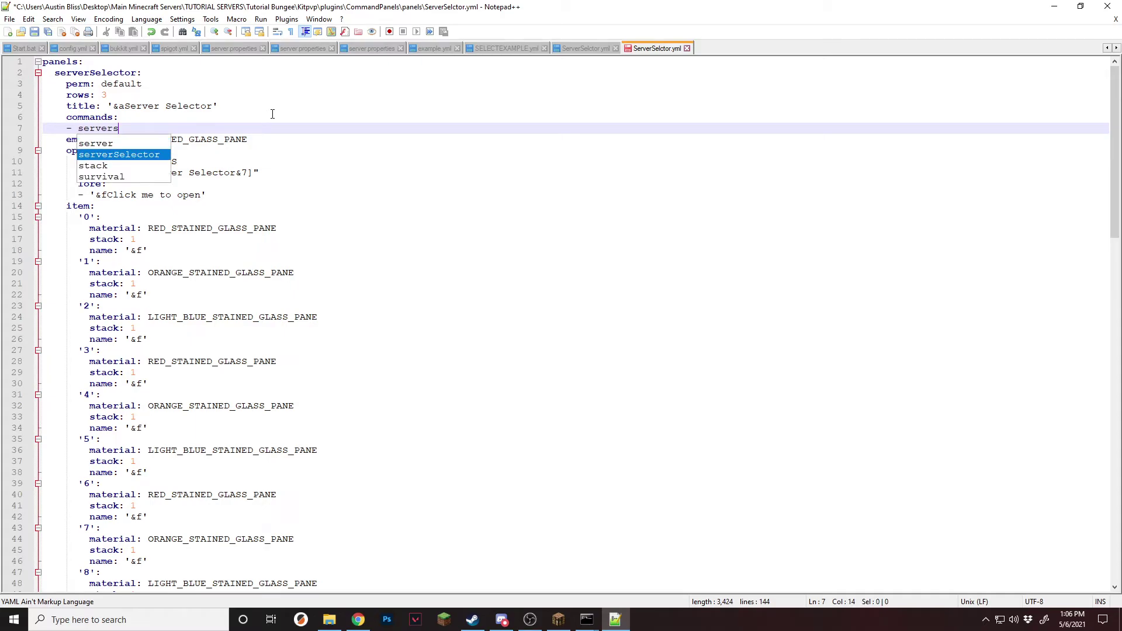
{"action": "key", "text": "ctrl+s"}
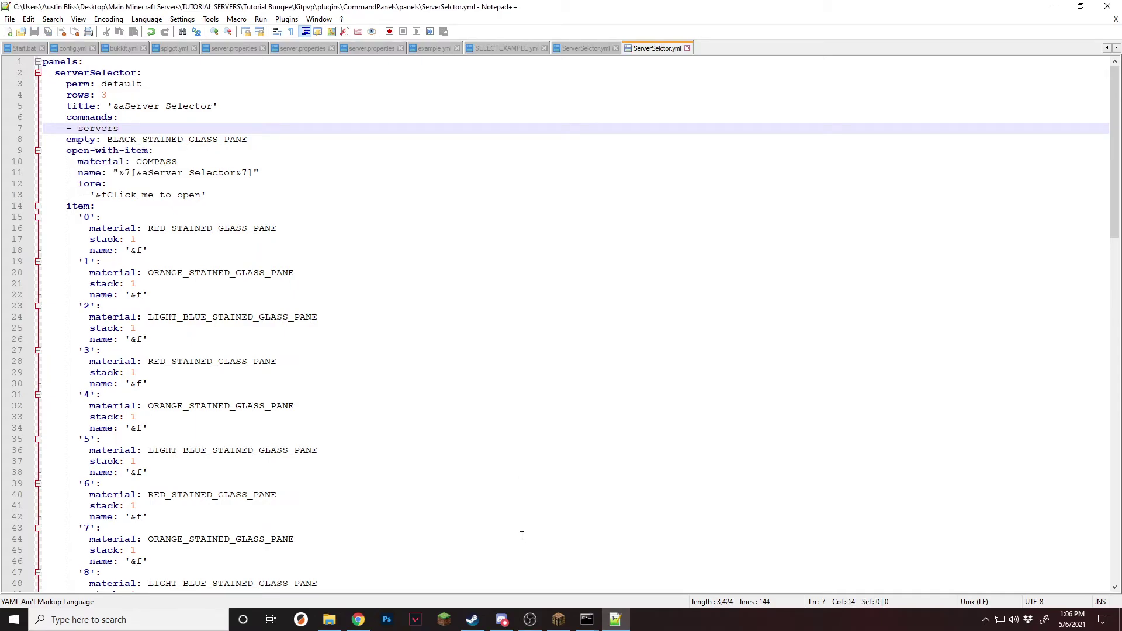
- Reload CommandPanels in Minecraft with /cpr
{"action": "left_click", "coordinate": [554, 620]}
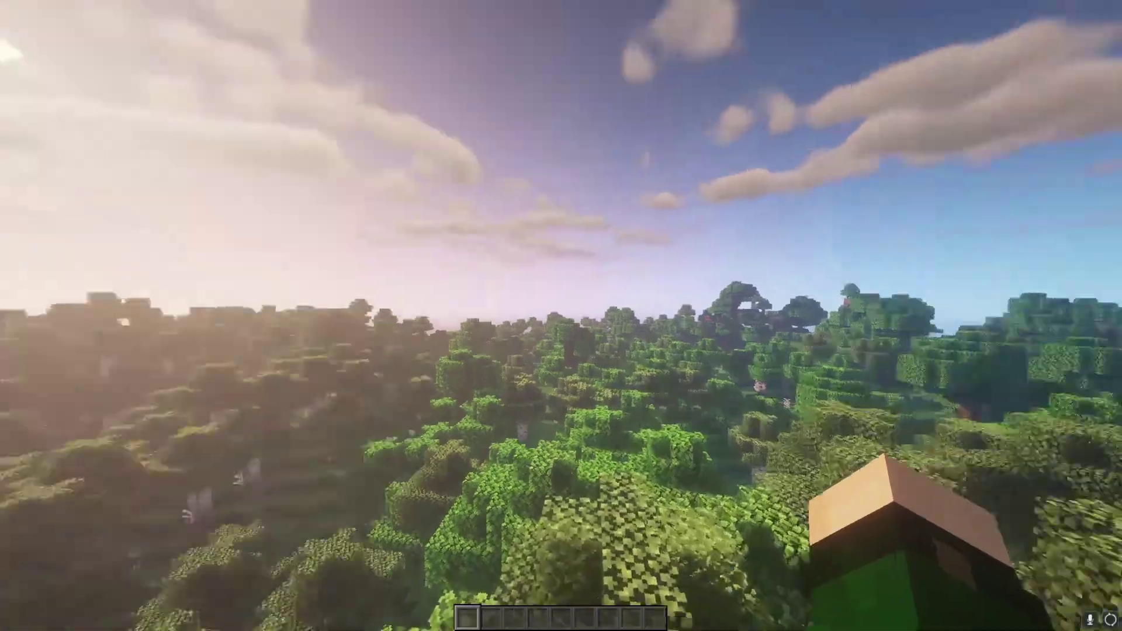
{"action": "key", "text": "slash"}
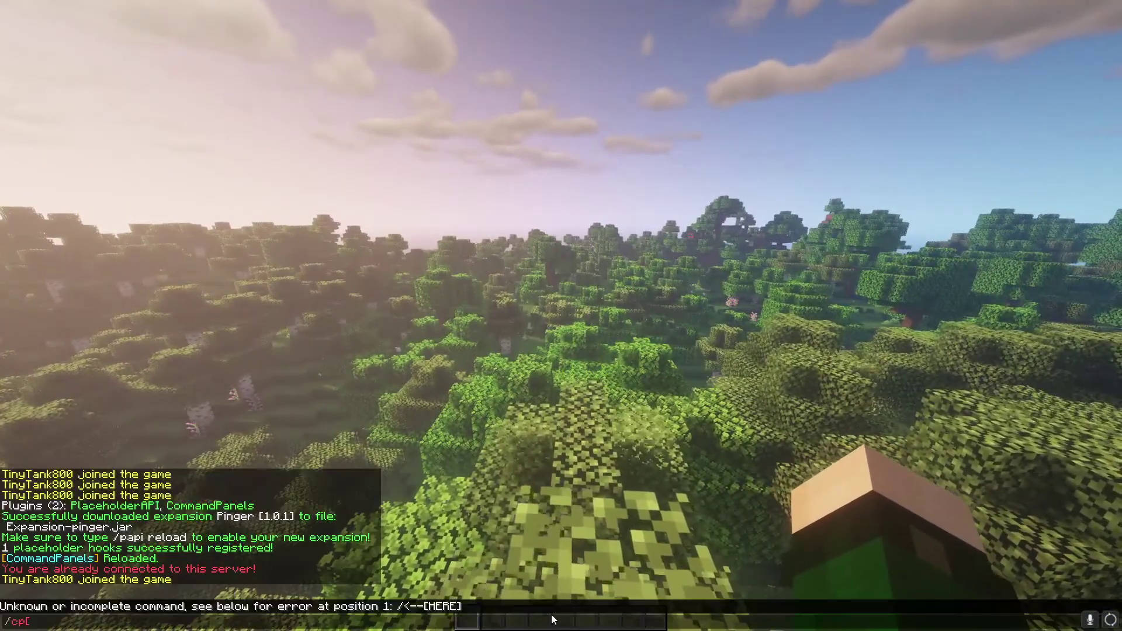
{"action": "type", "text": "cpr"}
{"action": "key", "text": "Return"}
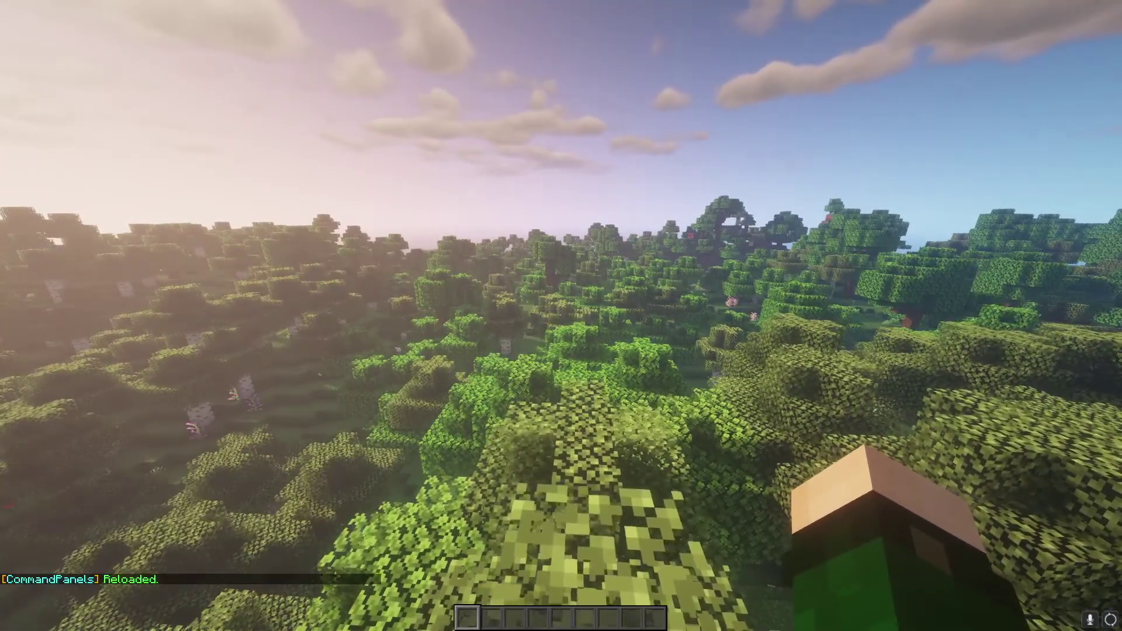
- Run /servers to open the Server Selector and inspect the Lobby lore
{"action": "key", "text": "slash"}
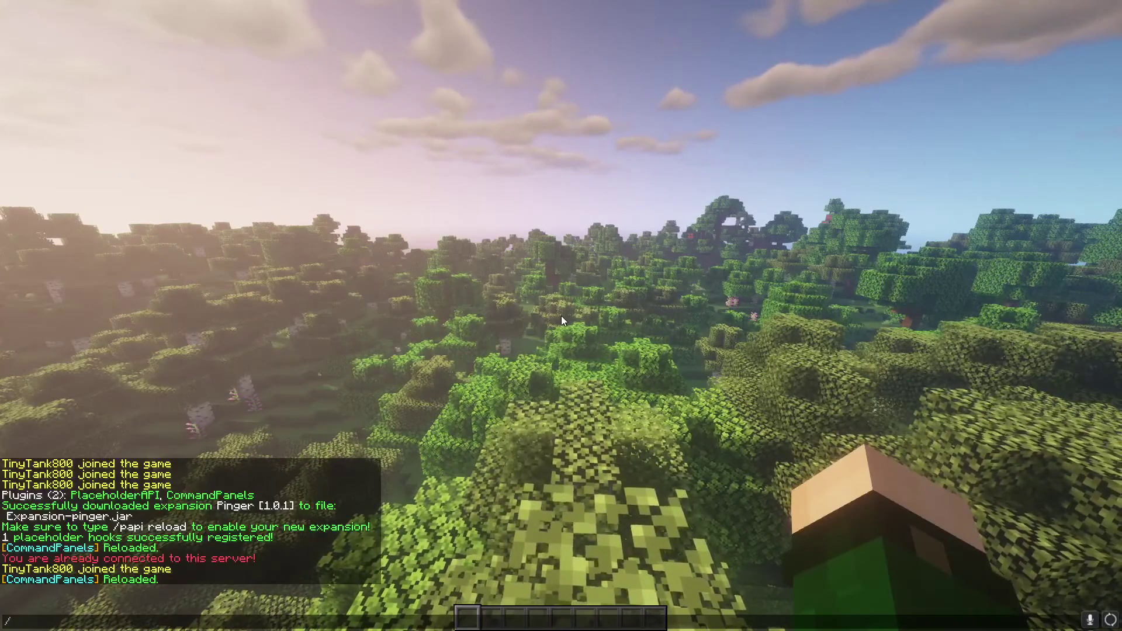
{"action": "type", "text": "papi reload"}
{"action": "key", "text": "Up"}
{"action": "key", "text": "BackSpace"}
{"action": "key", "text": "BackSpace"}
{"action": "key", "text": "BackSpace"}
{"action": "key", "text": "BackSpace"}
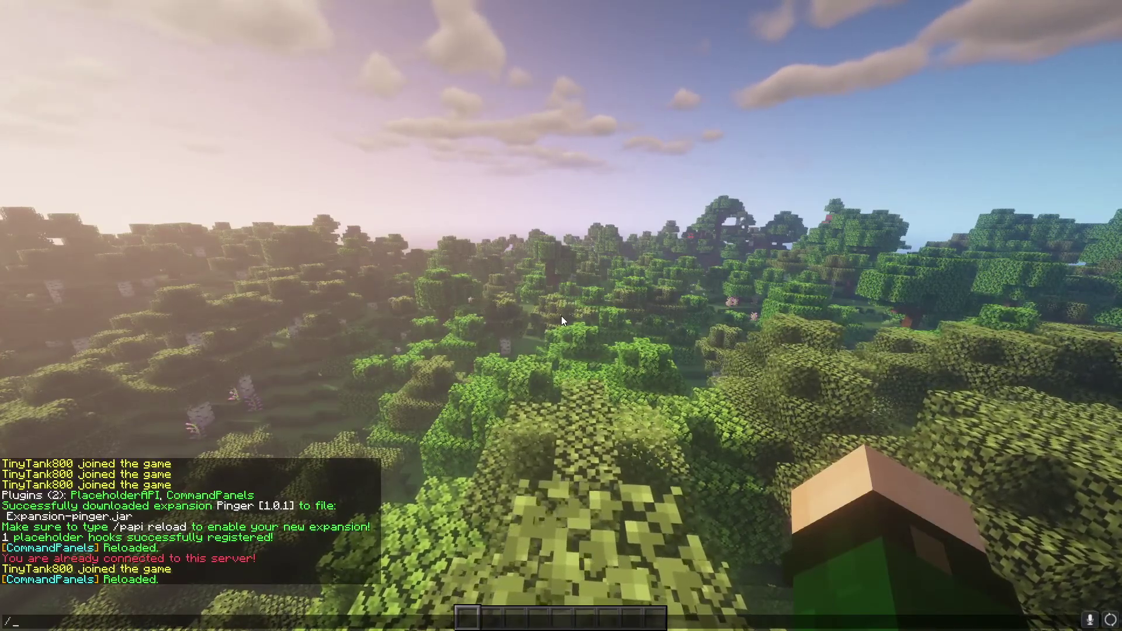
{"action": "type", "text": "servers"}
{"action": "key", "text": "Return"}
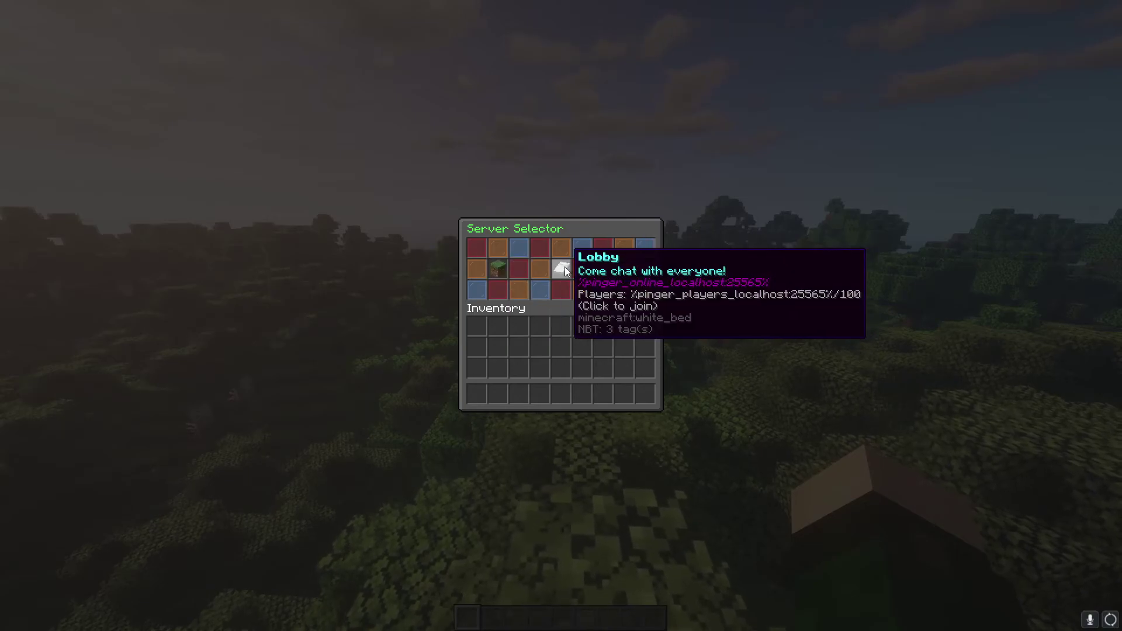
- Close the panel and retype /servers in chat to check its command suggestions
{"action": "key", "text": "Escape"}
{"action": "key", "text": "slash"}
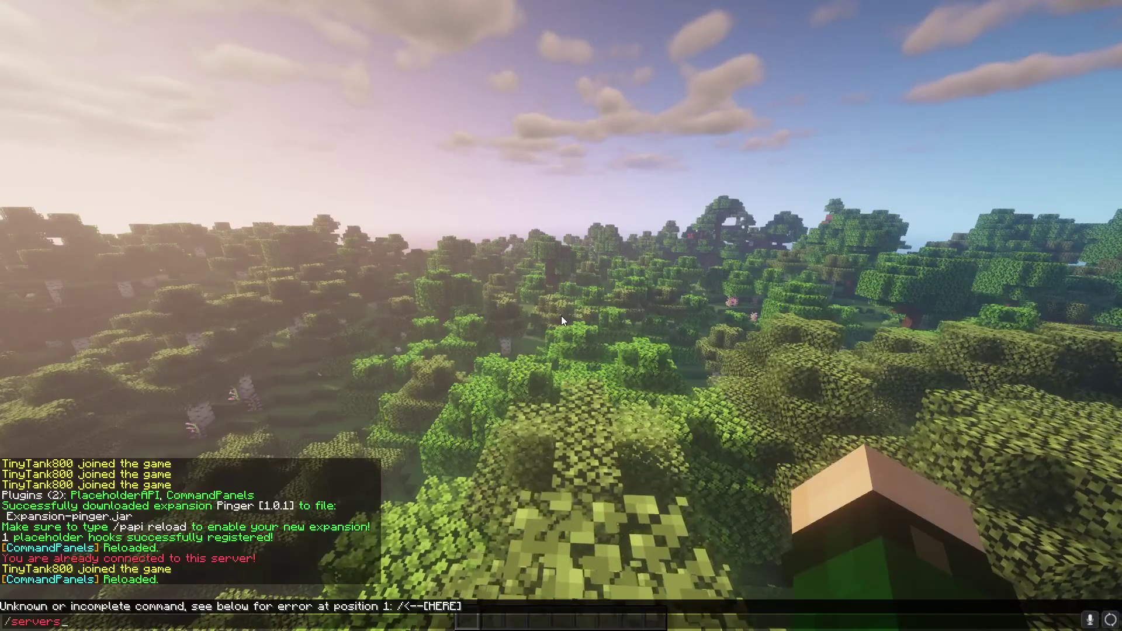
{"action": "type", "text": "servers"}
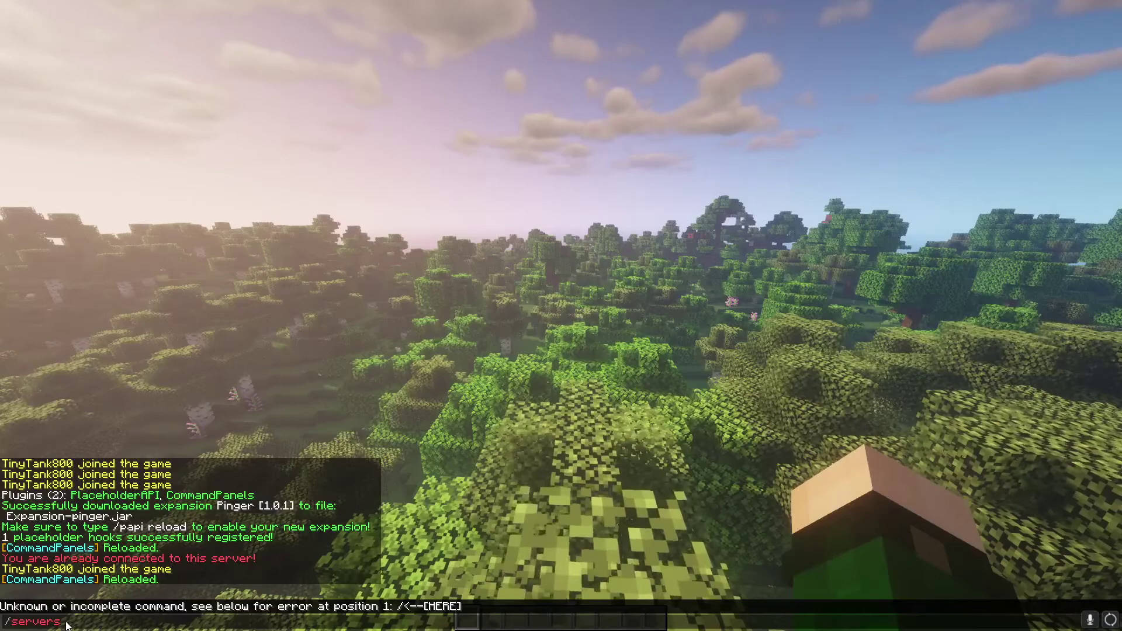
{"action": "key", "text": "BackSpace"}
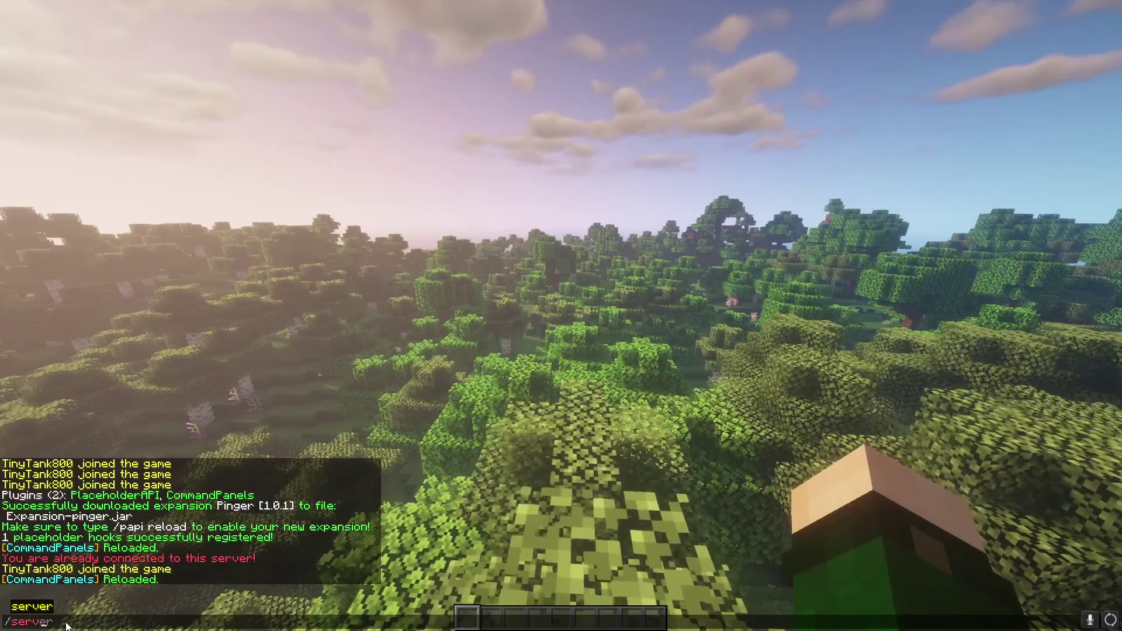
{"action": "type", "text": "s"}
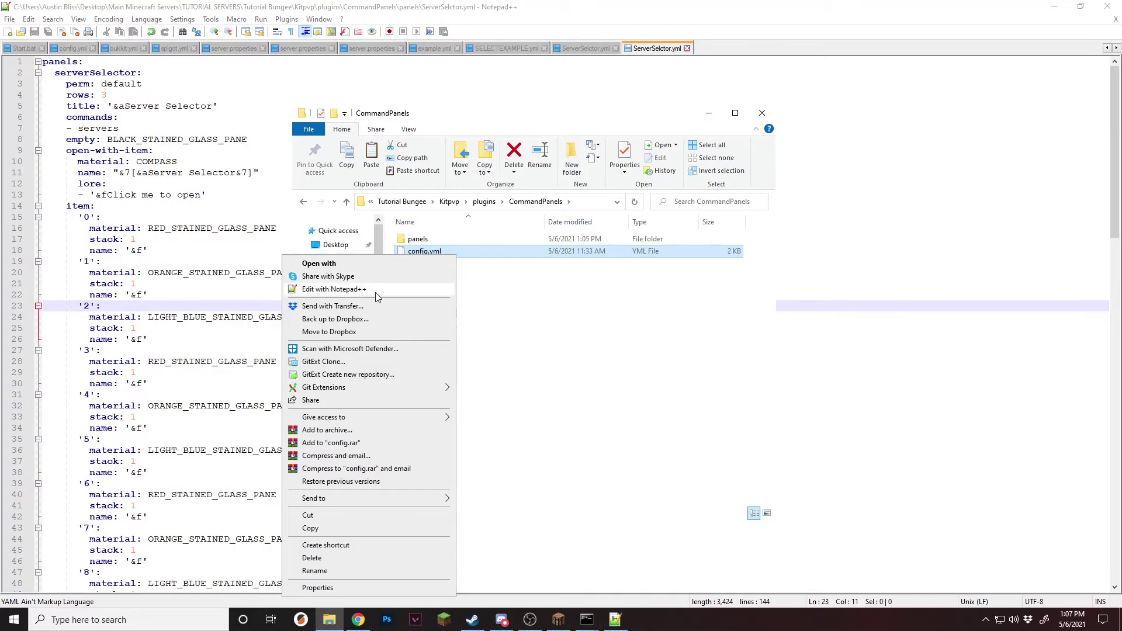
- Set auto-register-commands to true in the CommandPanels config.yml and save it
{"action": "left_click", "coordinate": [376, 292]}
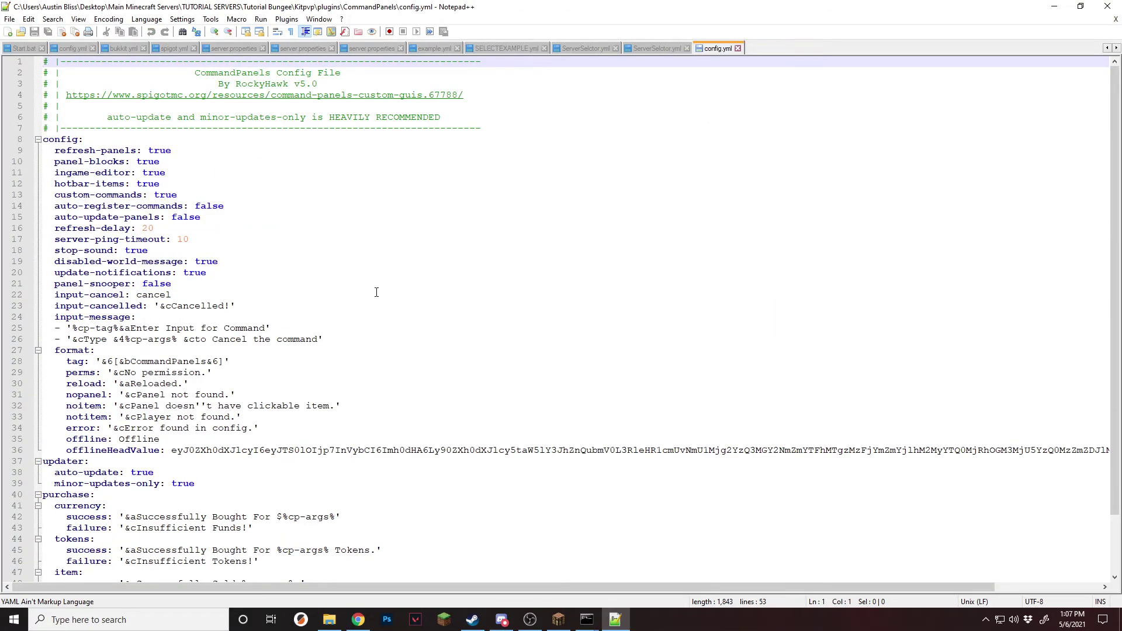
{"action": "left_click_drag", "start_coordinate": [228, 205], "coordinate": [44, 206]}
{"action": "left_click_drag", "start_coordinate": [227, 206], "coordinate": [192, 206]}
{"action": "type", "text": "true"}
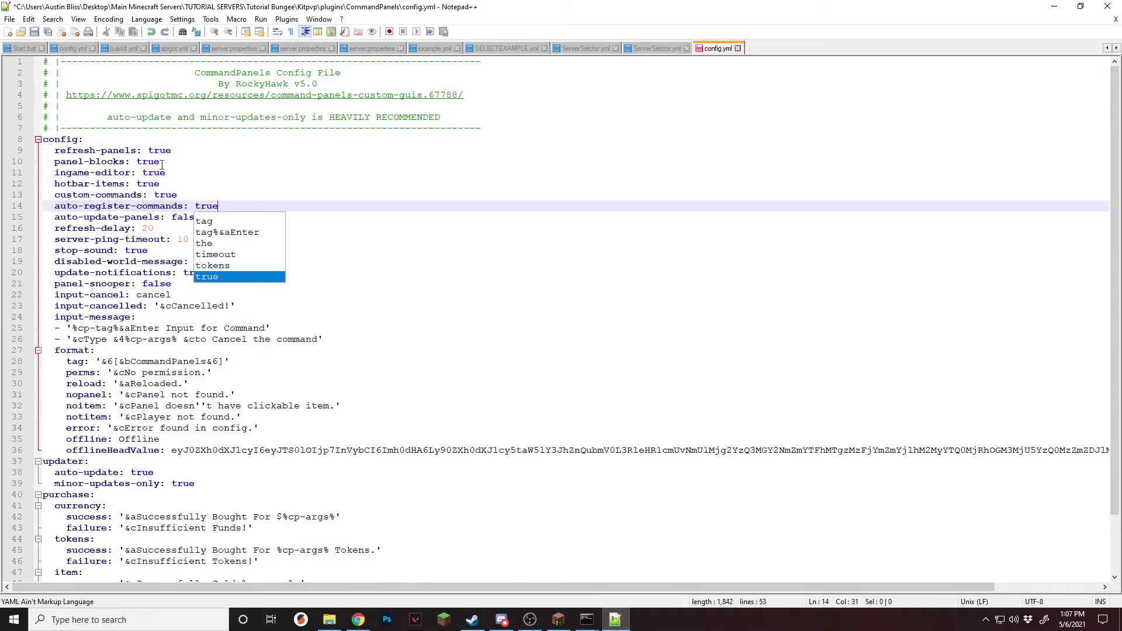
{"action": "left_click", "coordinate": [186, 181]}
{"action": "key", "text": "ctrl+s"}
- Review the changed setting, then check the '- servers' command in ServerSelctor.yml
{"action": "left_click", "coordinate": [316, 205]}
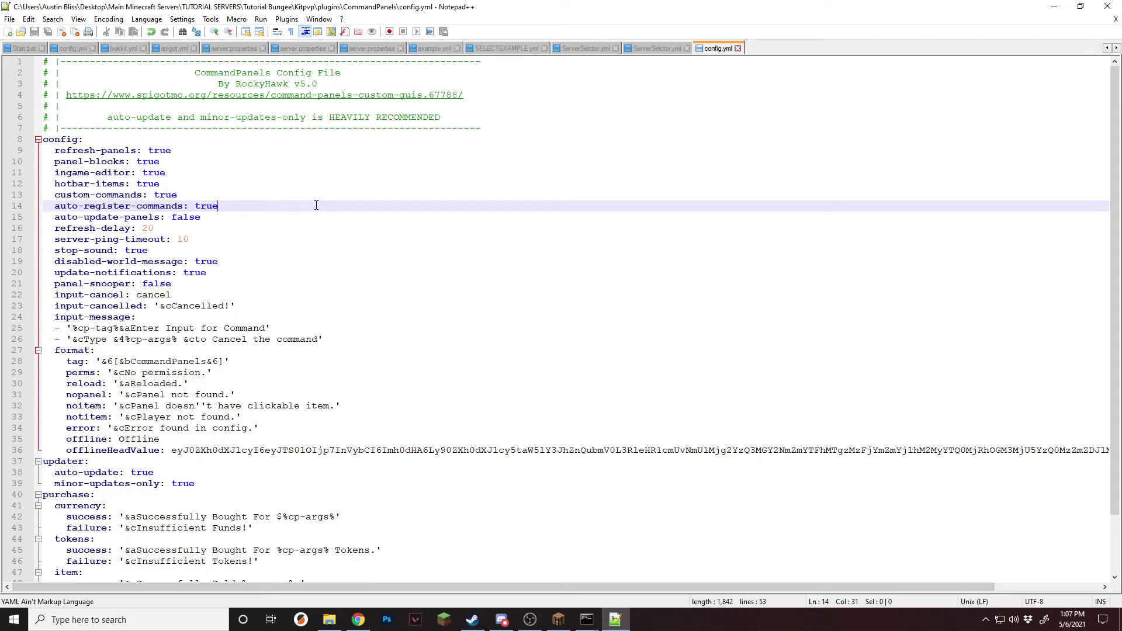
{"action": "key", "text": "shift+Left"}
{"action": "key", "text": "shift+Left"}
{"action": "key", "text": "shift+Left"}
{"action": "key", "text": "shift+Left"}
{"action": "key", "text": "shift+Left"}
{"action": "key", "text": "shift+Left"}
{"action": "key", "text": "shift+Left"}
{"action": "key", "text": "shift+Left"}
{"action": "key", "text": "shift+Left"}
{"action": "key", "text": "shift+Left"}
{"action": "key", "text": "shift+Left"}
{"action": "key", "text": "shift+Left"}
{"action": "key", "text": "shift+Left"}
{"action": "key", "text": "shift+Left"}
{"action": "key", "text": "shift+Left"}
{"action": "key", "text": "shift+Left"}
{"action": "key", "text": "shift+Left"}
{"action": "key", "text": "shift+Left"}
{"action": "key", "text": "shift+Left"}
{"action": "key", "text": "shift+Left"}
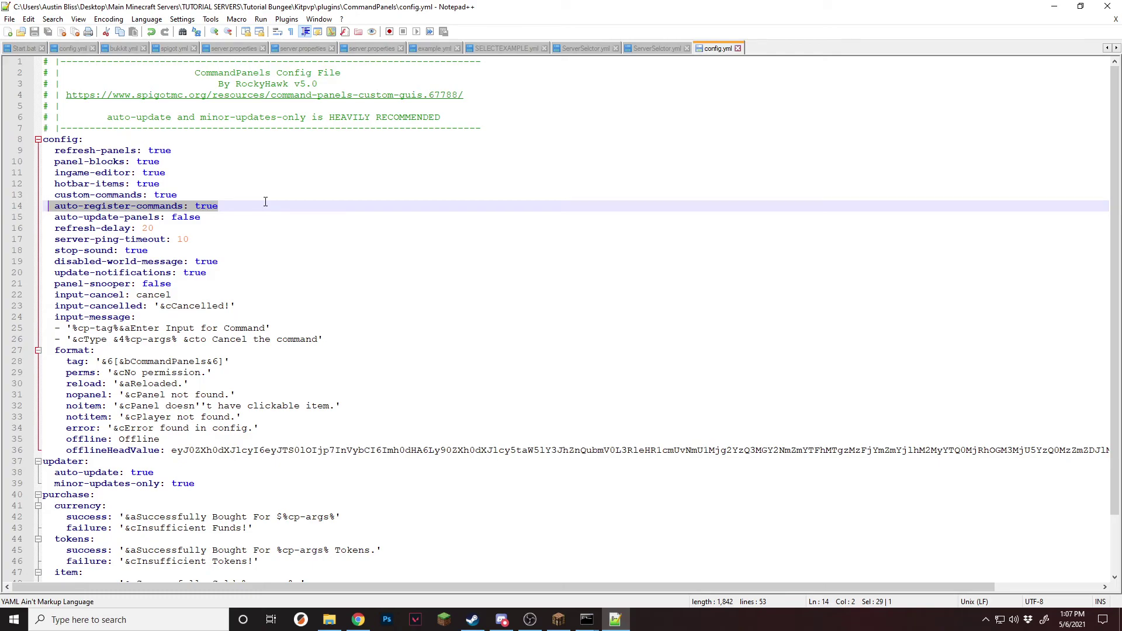
{"action": "left_click_drag", "start_coordinate": [240, 206], "coordinate": [42, 207]}
{"action": "left_click", "coordinate": [251, 205]}
{"action": "left_click", "coordinate": [660, 49]}
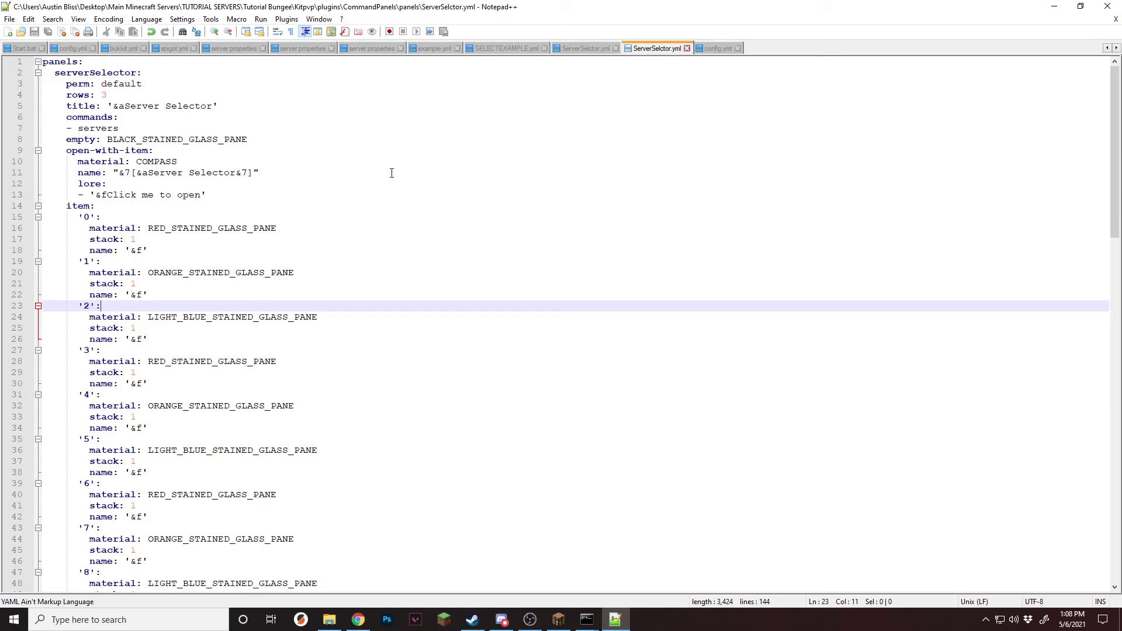
{"action": "left_click_drag", "start_coordinate": [161, 125], "coordinate": [55, 135]}
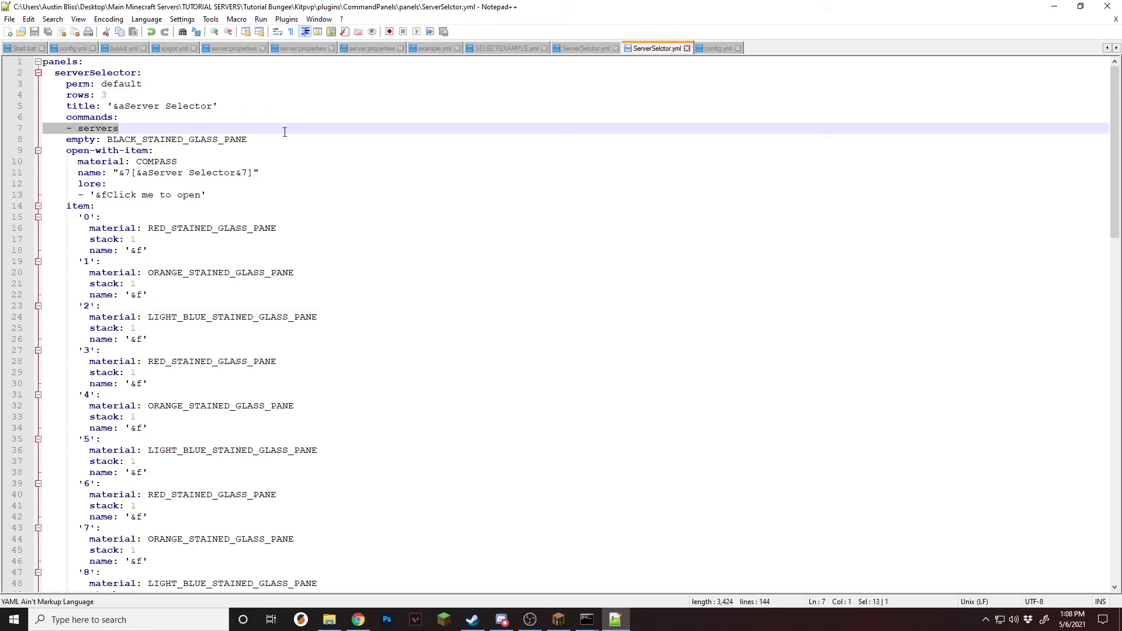
{"action": "left_click", "coordinate": [160, 126]}
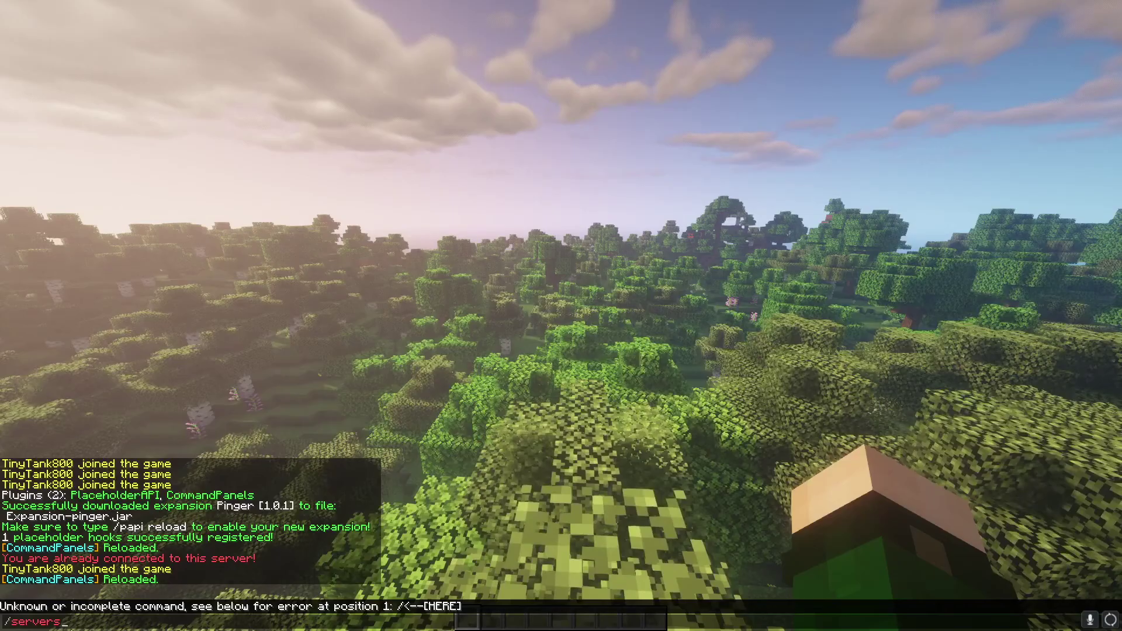
- Run /servers in chat and join the Lobby from the Server Selector
{"action": "type", "text": "servers"}
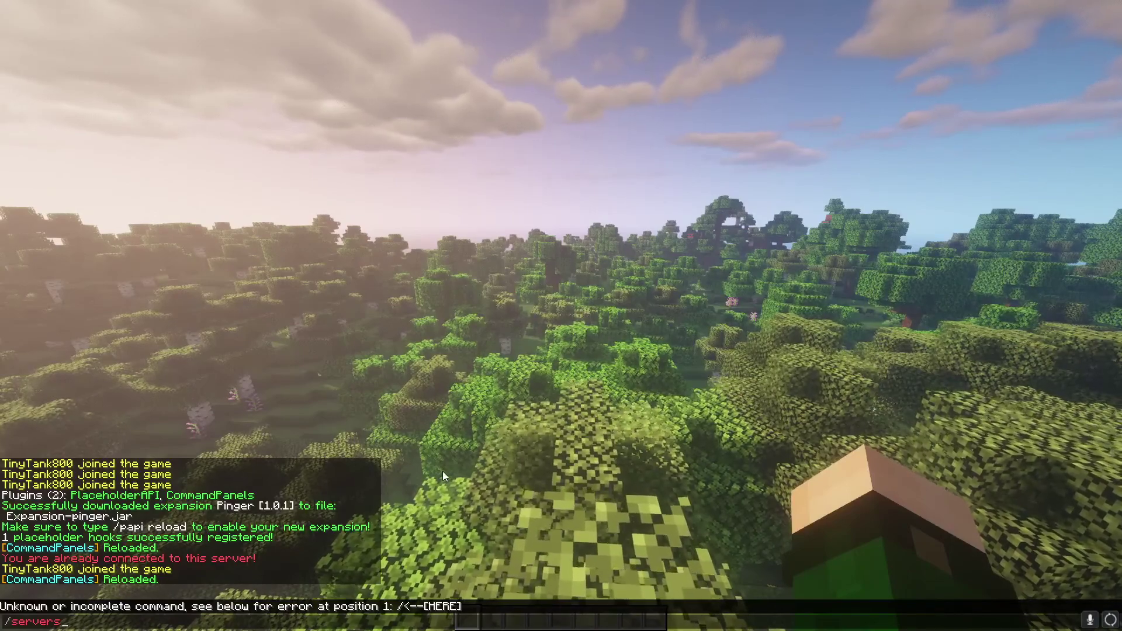
{"action": "key", "text": "BackSpace"}
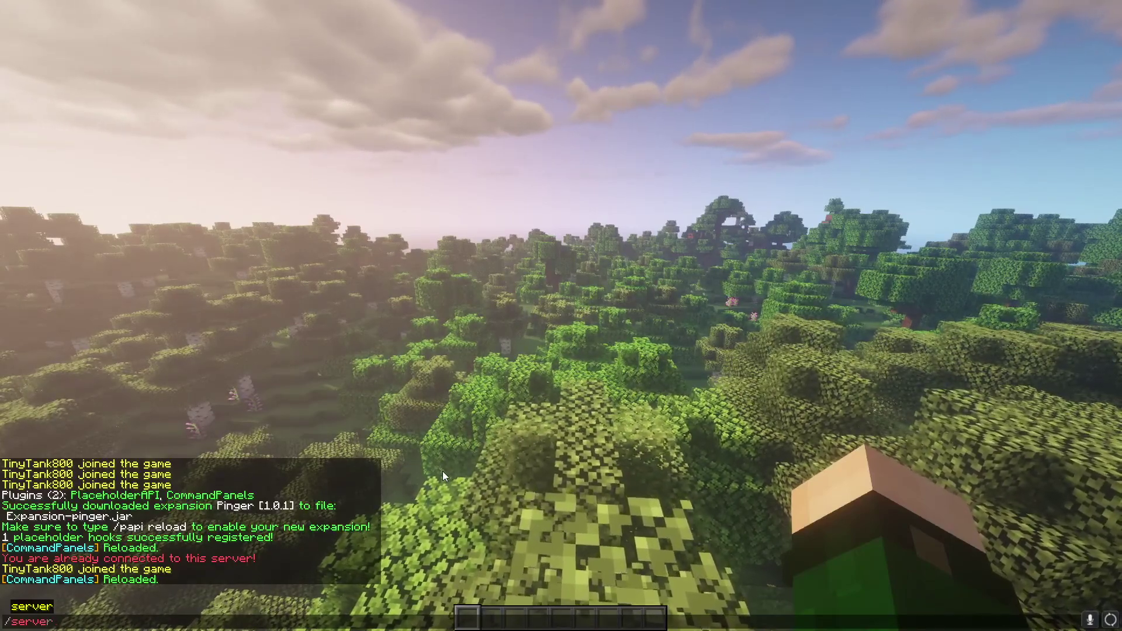
{"action": "key", "text": "Return"}
{"action": "left_click", "coordinate": [560, 272]}
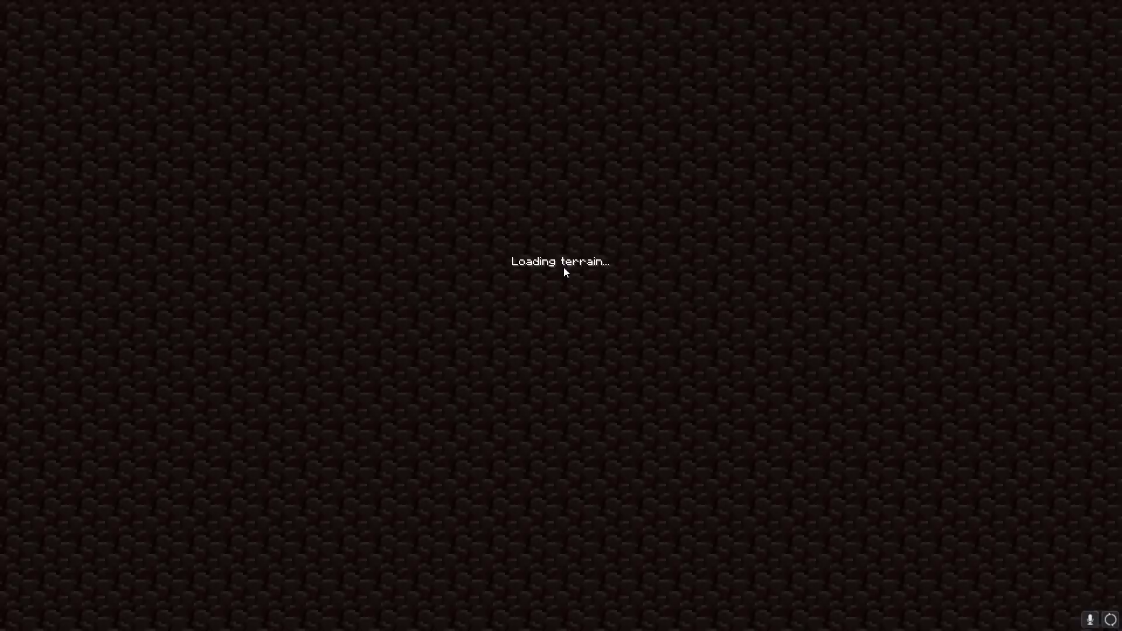
- Check the inventory for the Server Selector compass beside the chests
{"action": "key", "text": "e"}
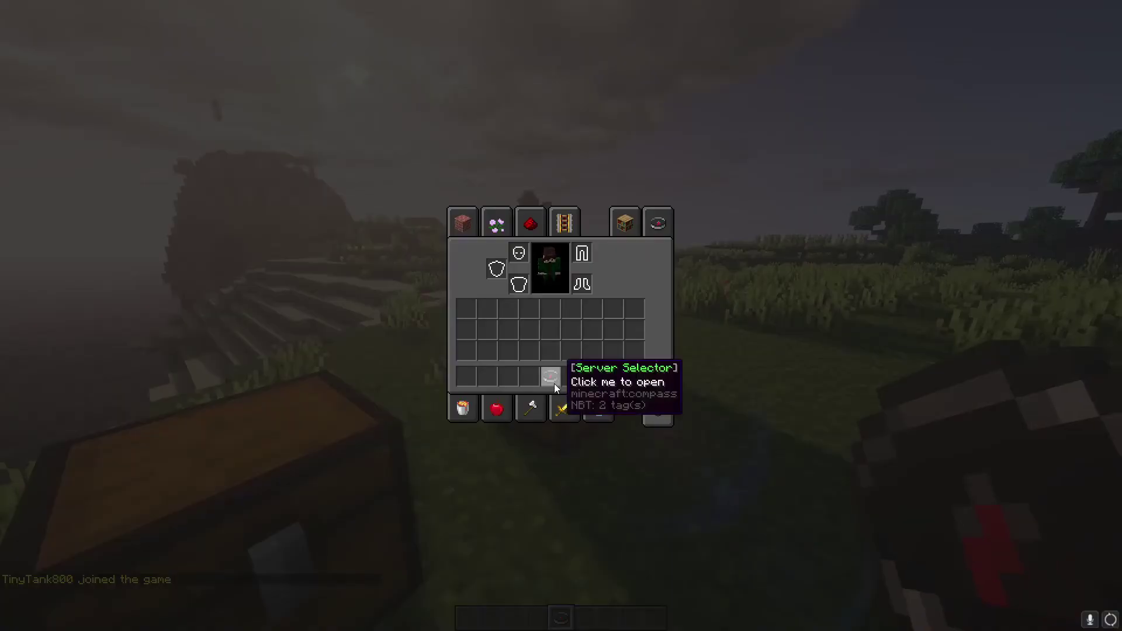
{"action": "key", "text": "e"}
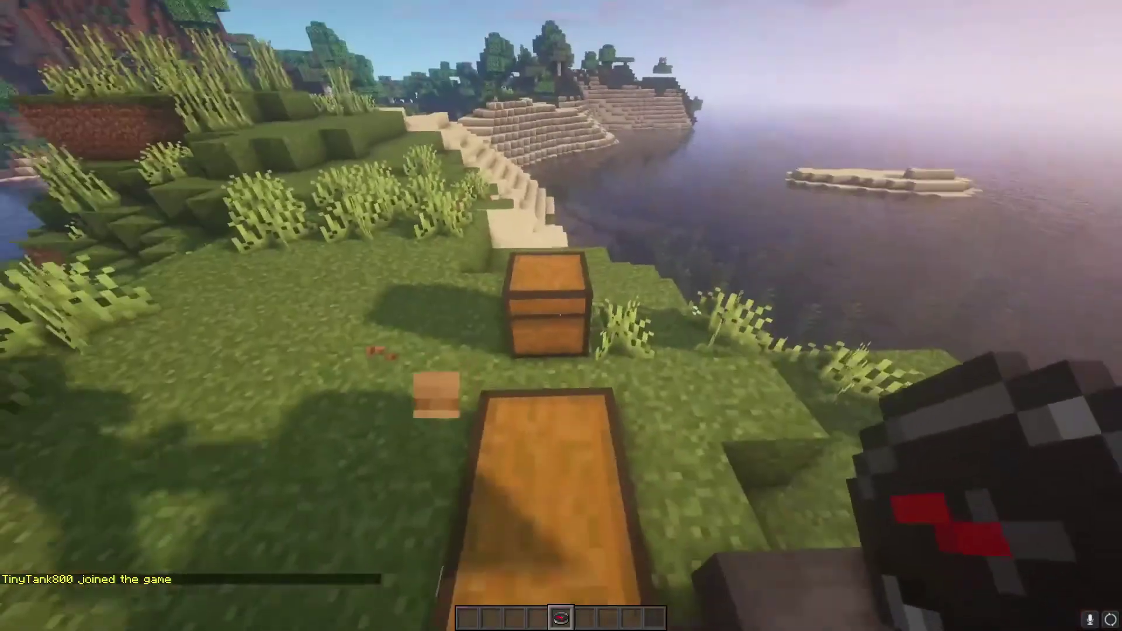
{"action": "key", "text": "s"}
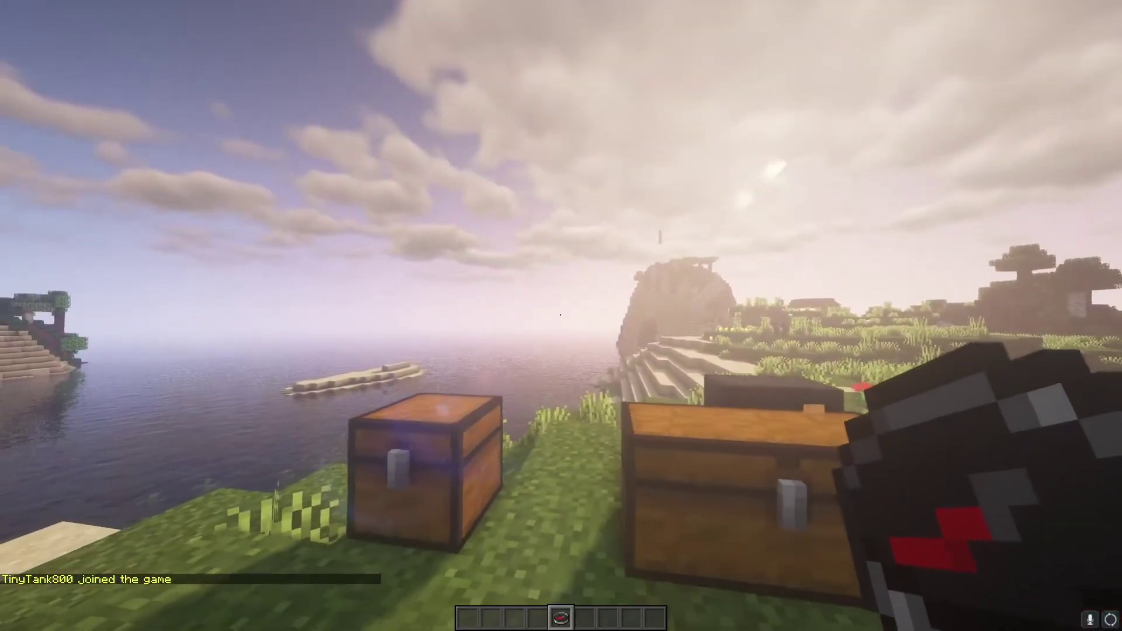
{"action": "key", "text": "e"}
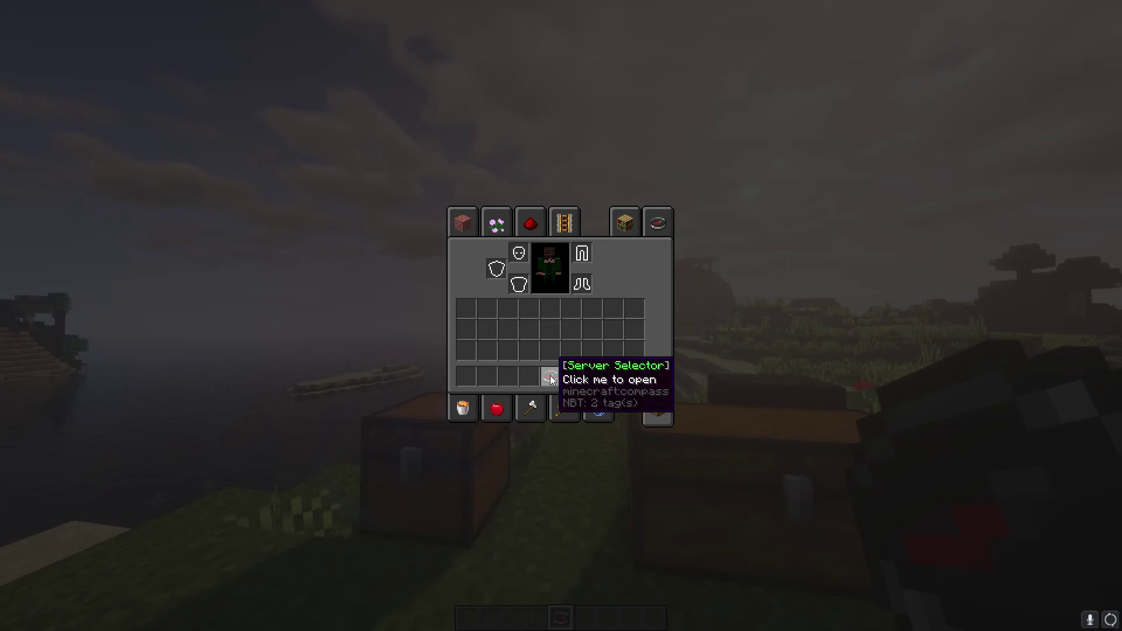
{"action": "key", "text": "e"}
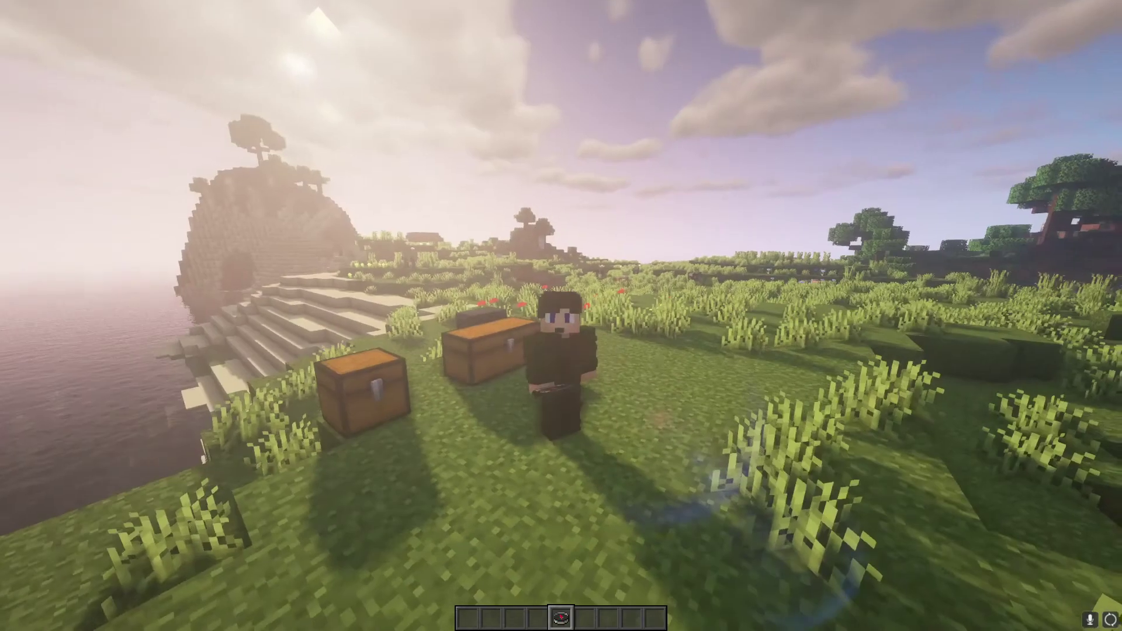